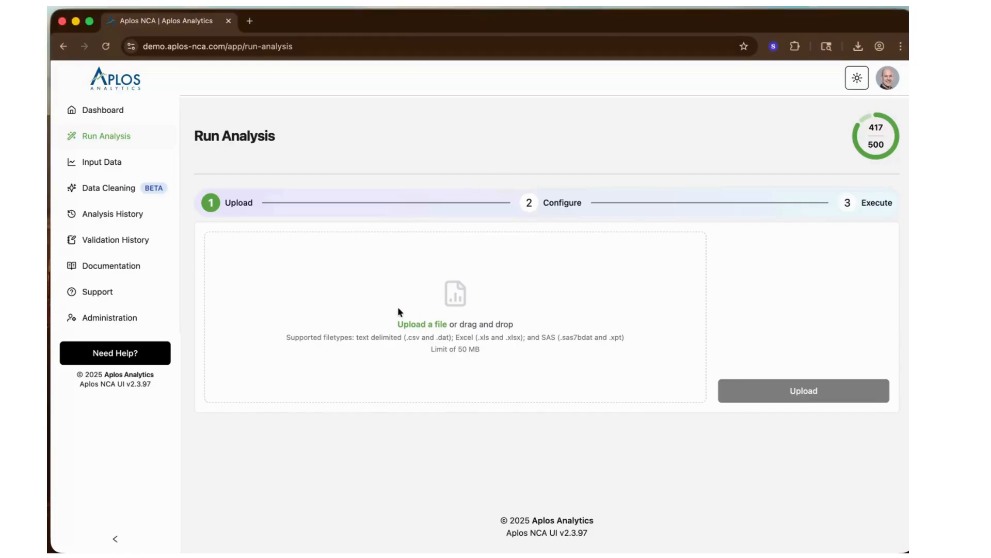
- Preview the contents of Food-effect-data.csv and upload it as the data file for the analysis
click(413, 324)
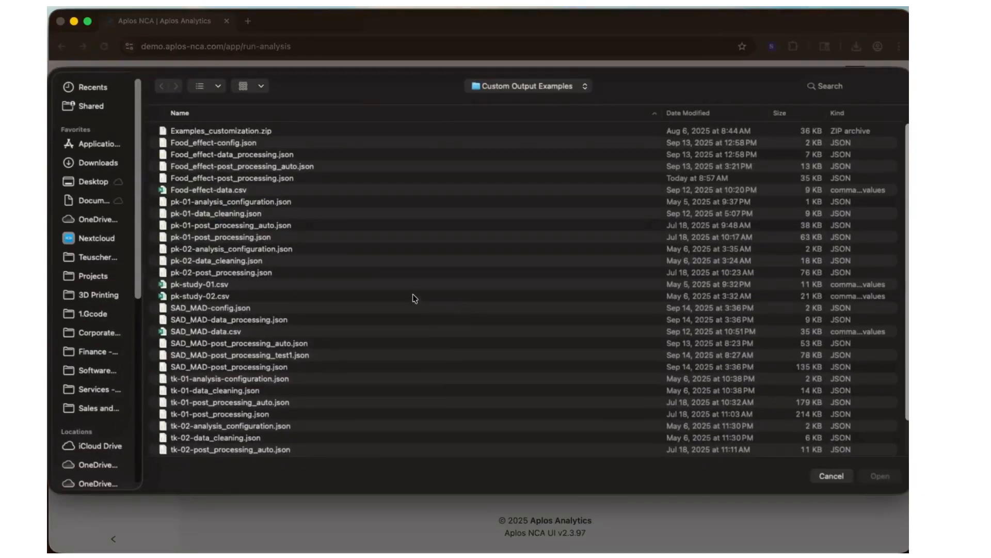
click(224, 191)
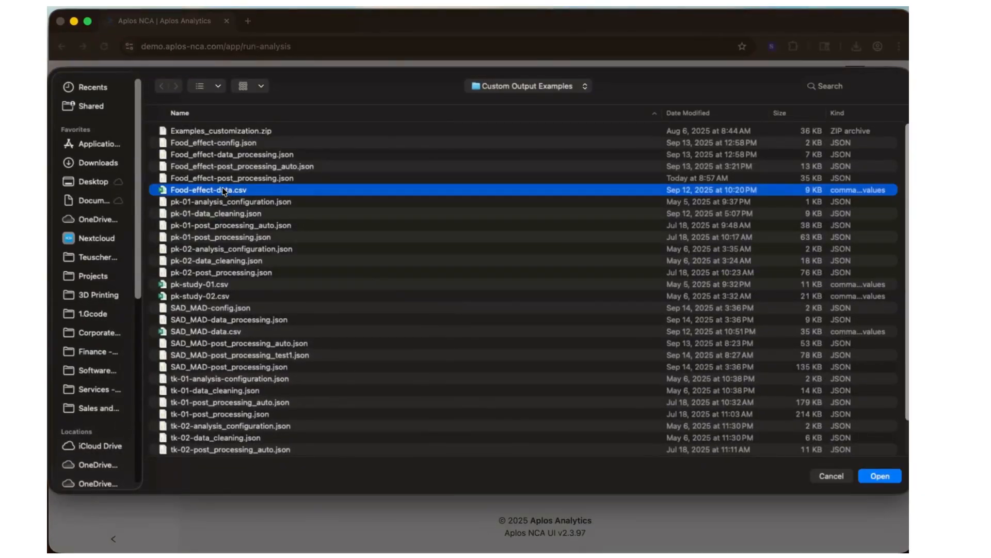
key(space)
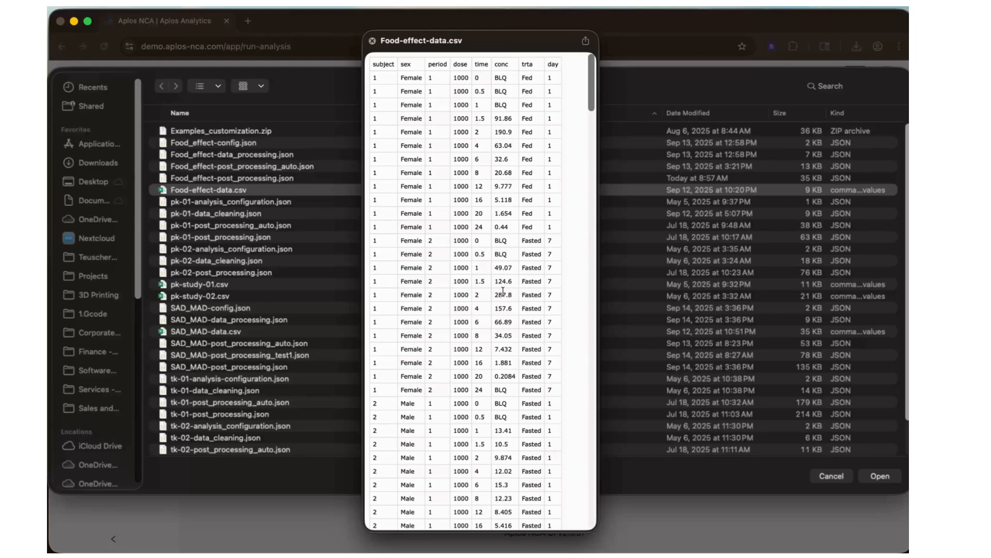
drag(592, 76, 569, 58)
click(373, 41)
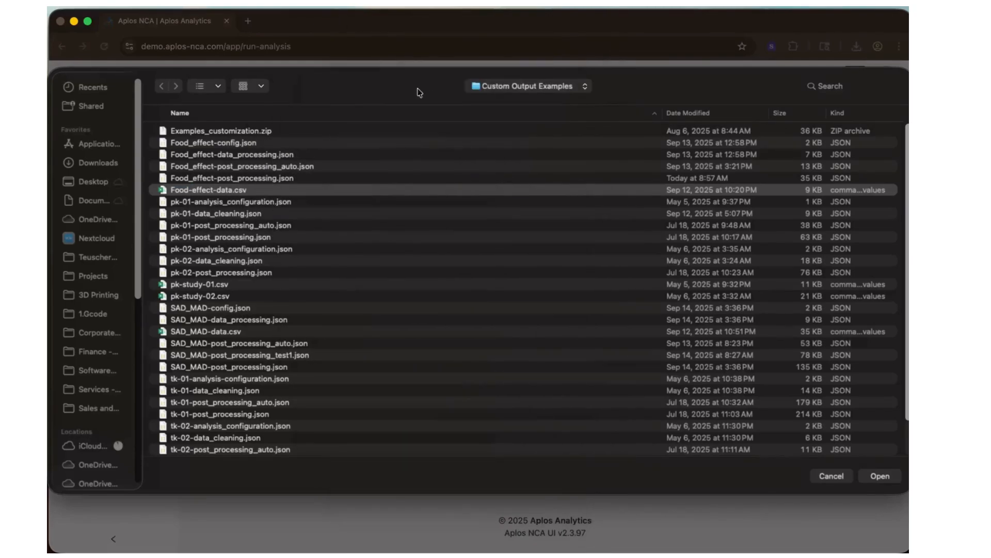
click(881, 476)
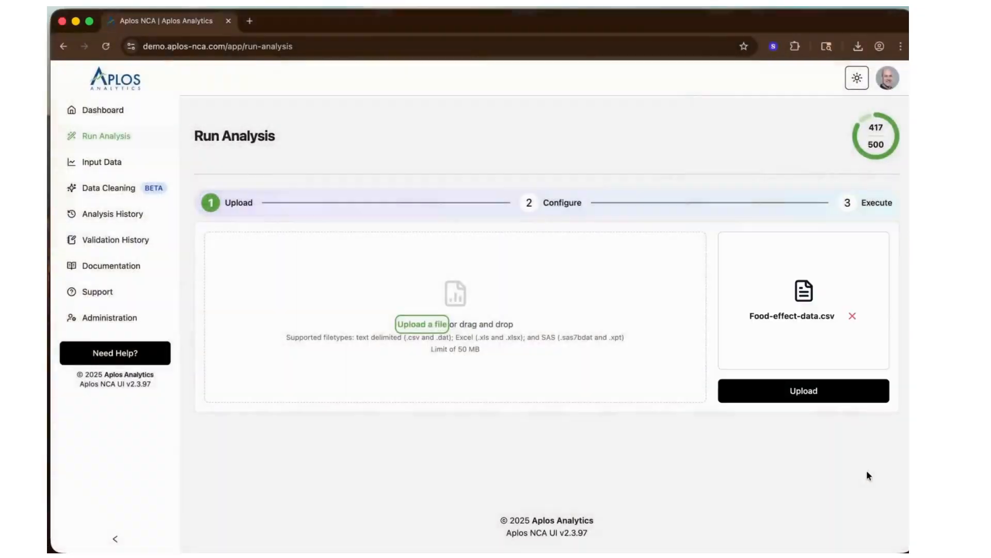
click(780, 365)
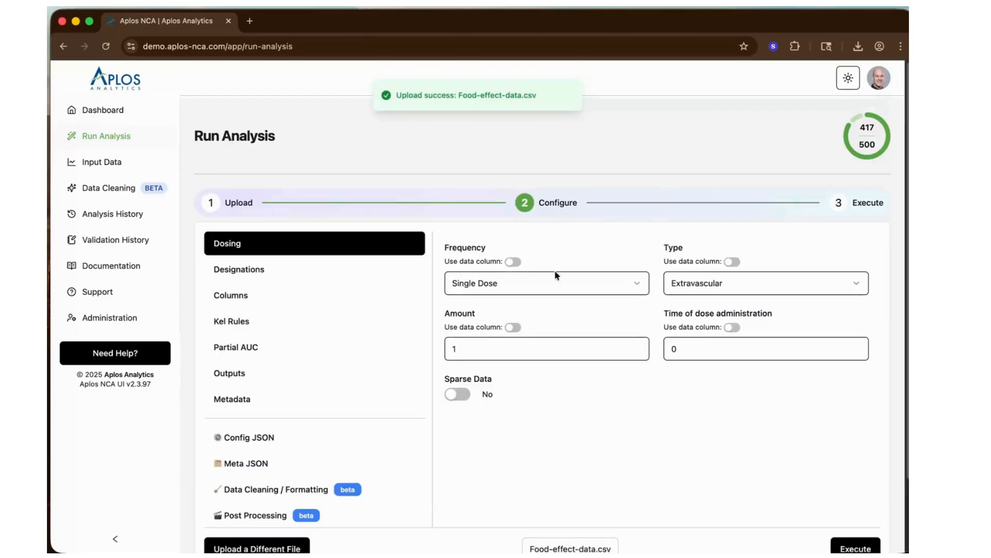
- Load Food_effect-config.json as the analysis configuration JSON
click(264, 440)
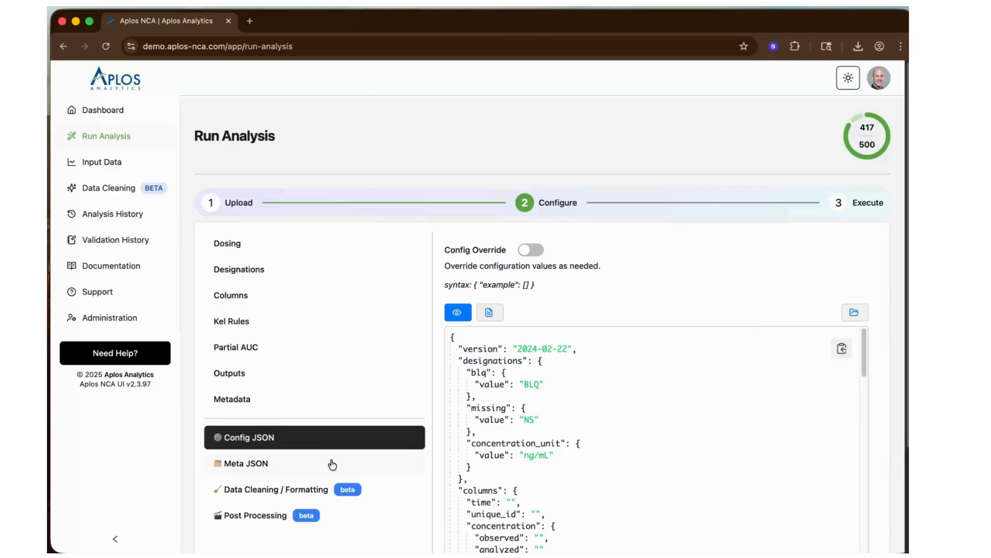
click(855, 315)
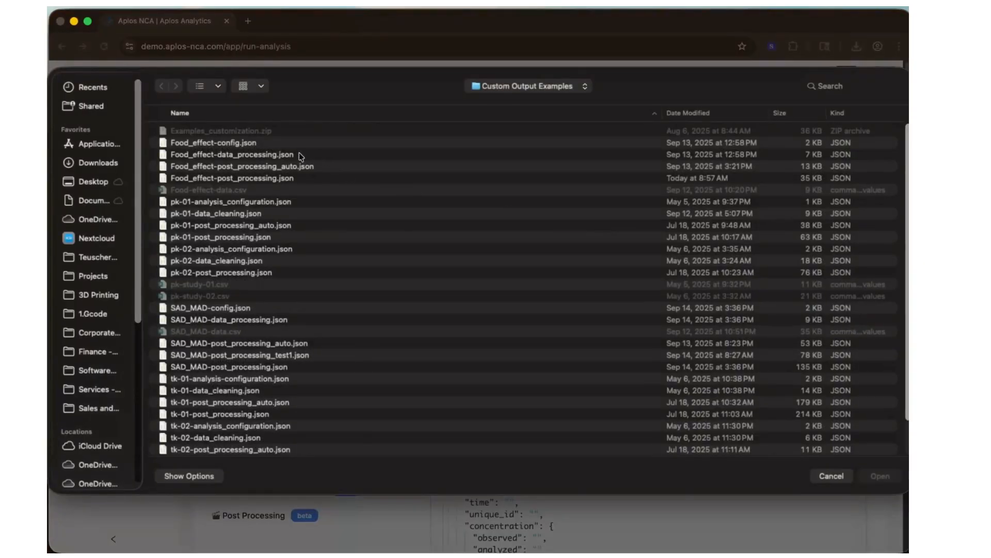
click(233, 147)
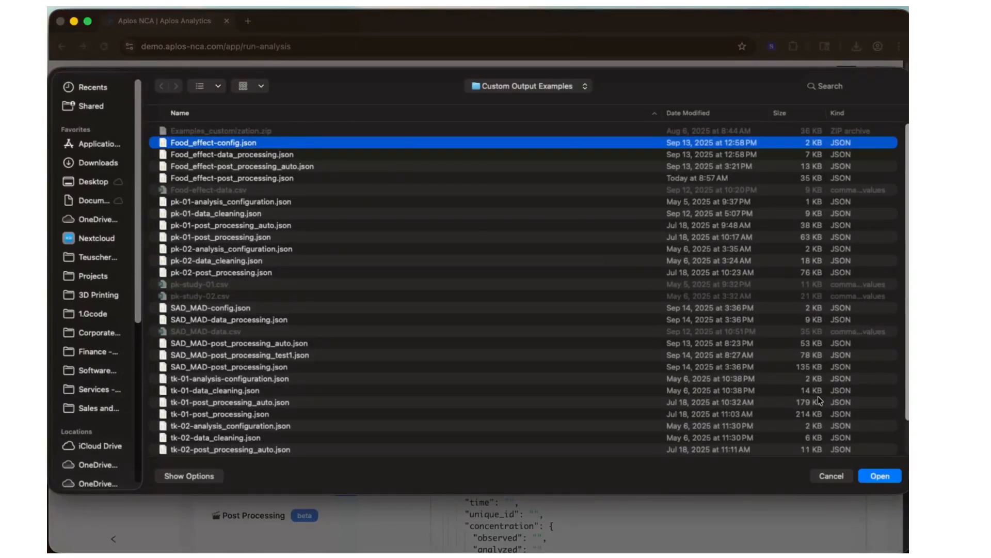
click(881, 476)
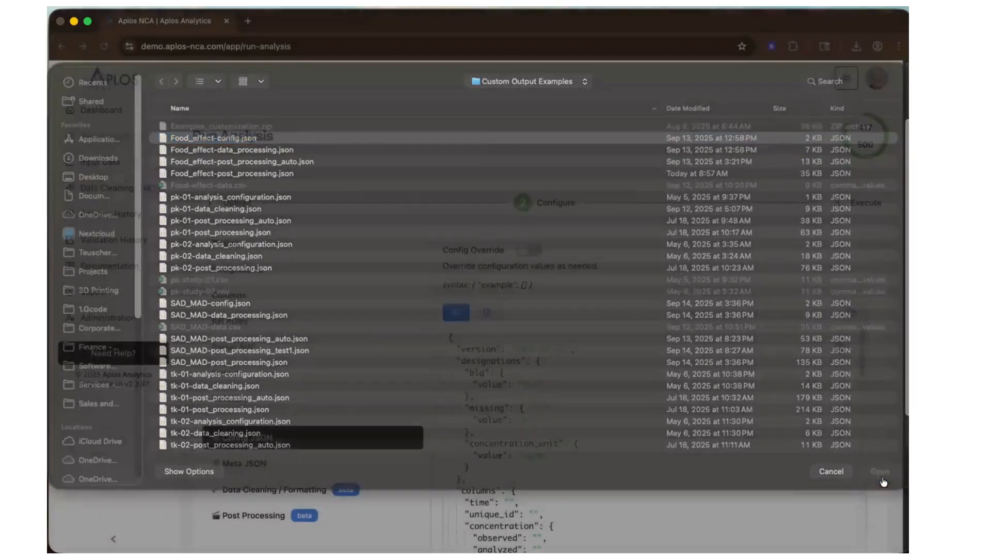
- Load Food_effect-data_processing.json as the data cleaning and formatting override
click(280, 492)
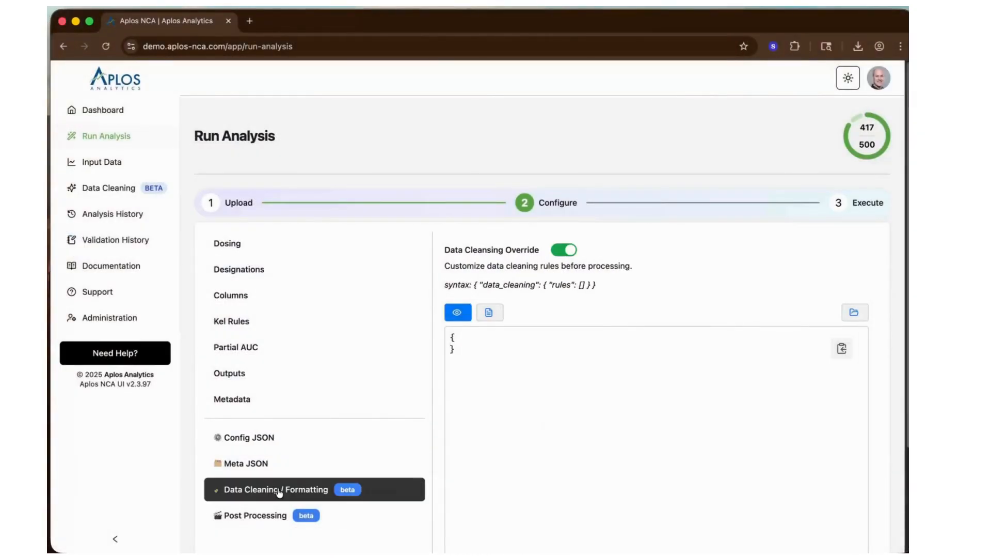
click(854, 314)
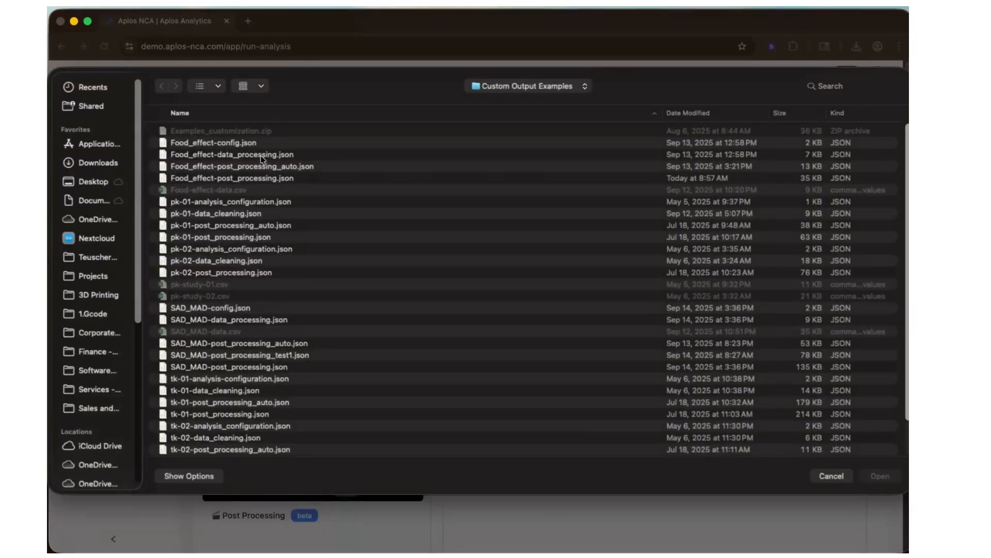
click(262, 155)
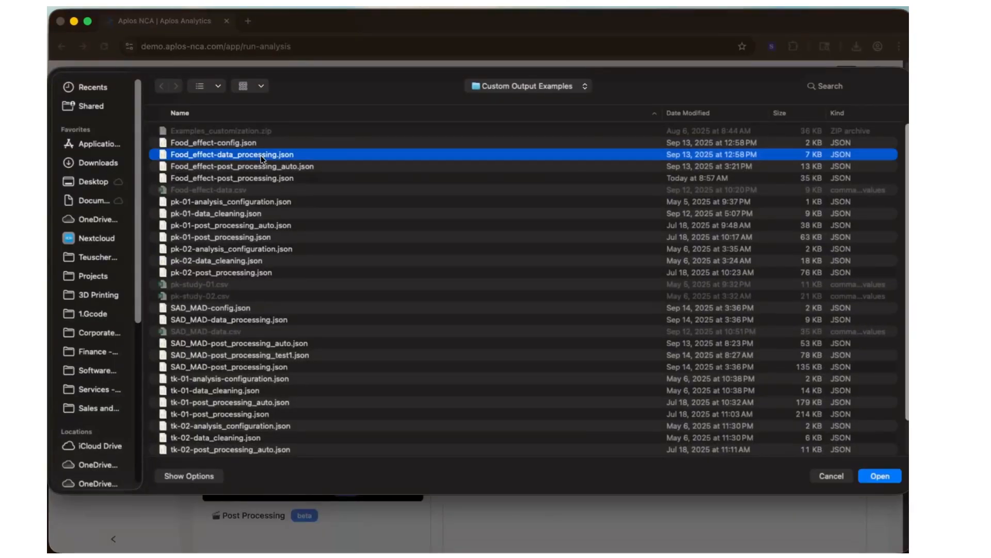
click(885, 478)
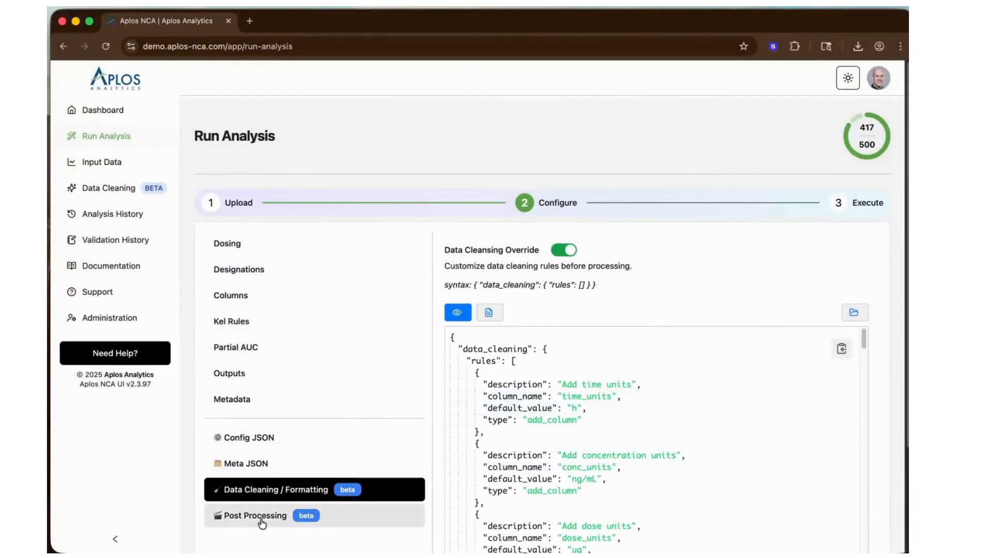
- Load Food_effect-post_processing.json as the post-processing override
click(262, 520)
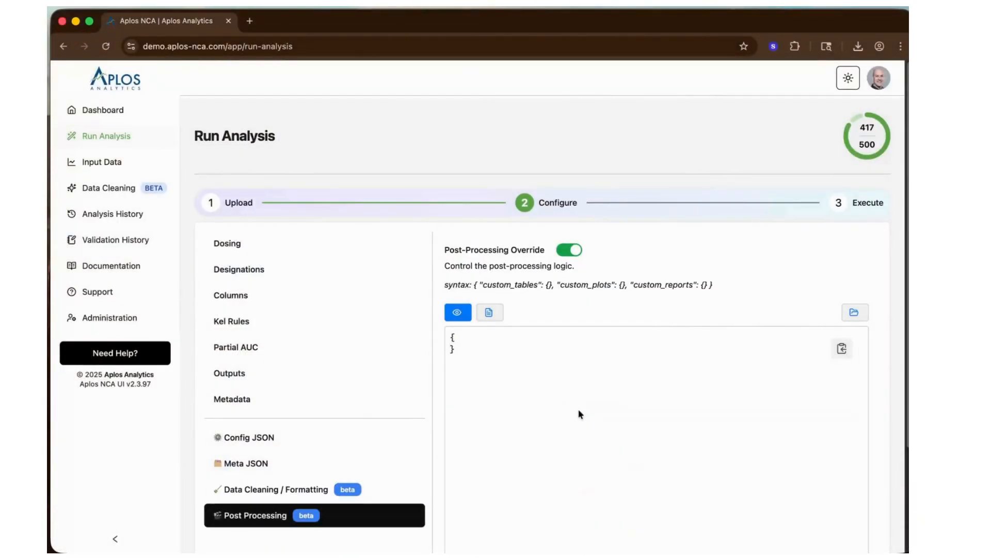
click(853, 314)
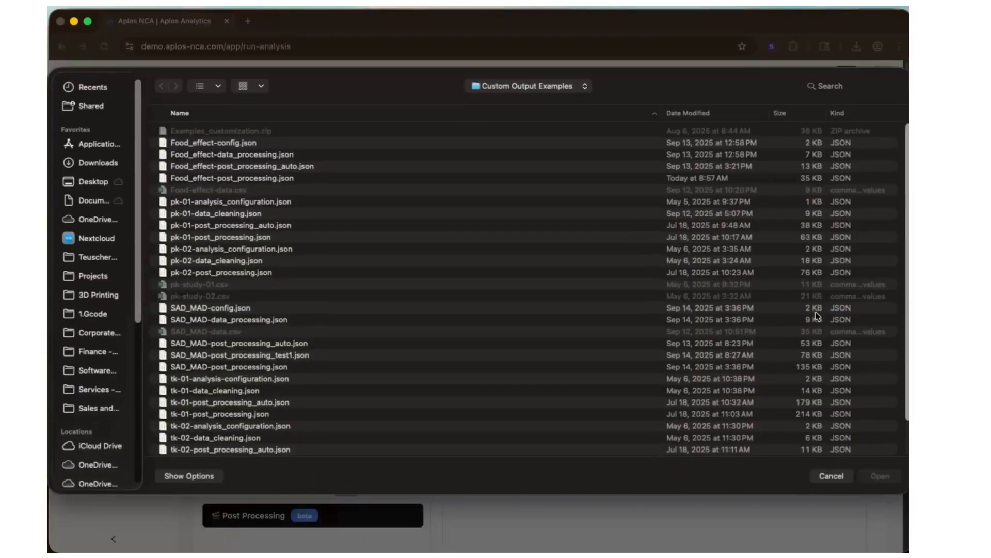
click(248, 177)
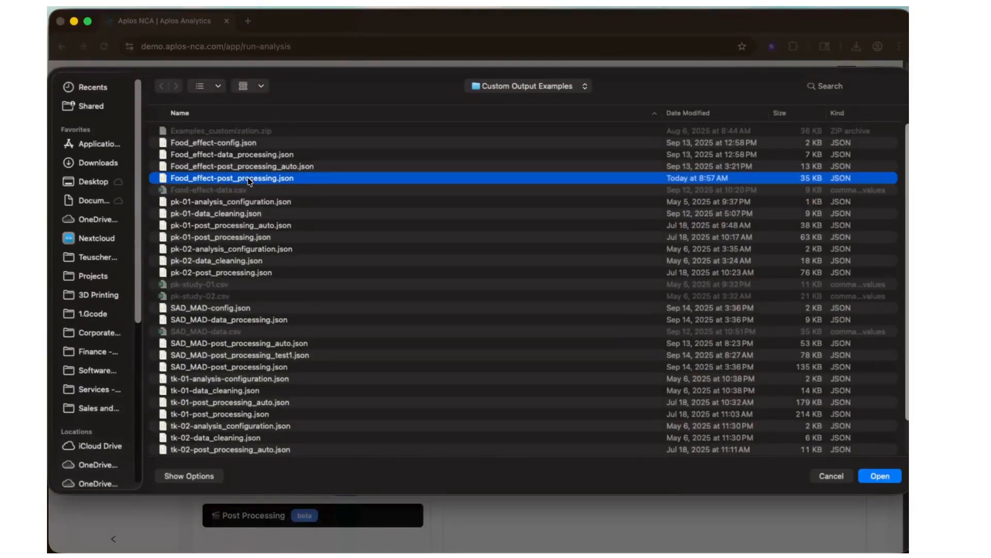
click(883, 476)
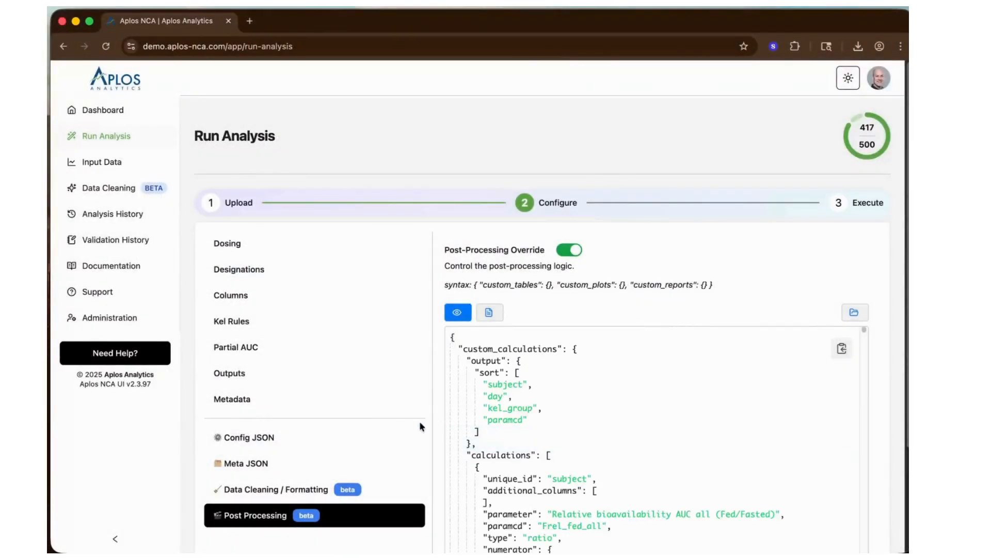
- Execute the analysis on Food-effect-data.csv and download the results archive
scroll(420, 425, down, 5)
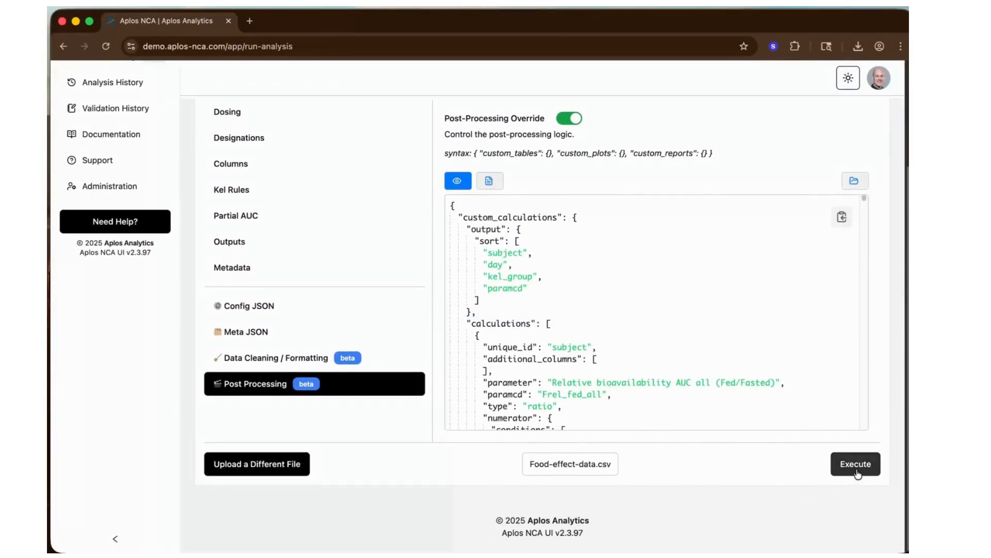
click(856, 466)
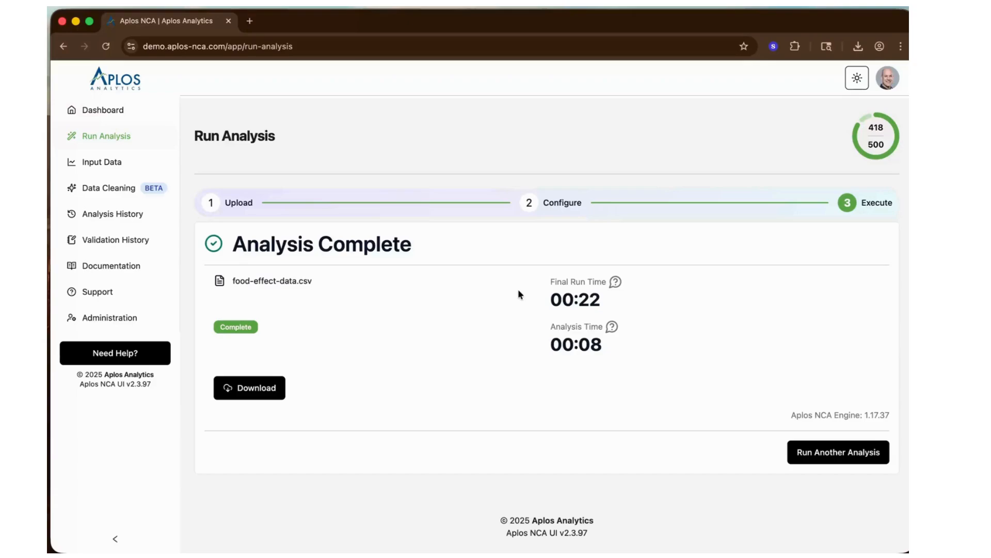
click(283, 387)
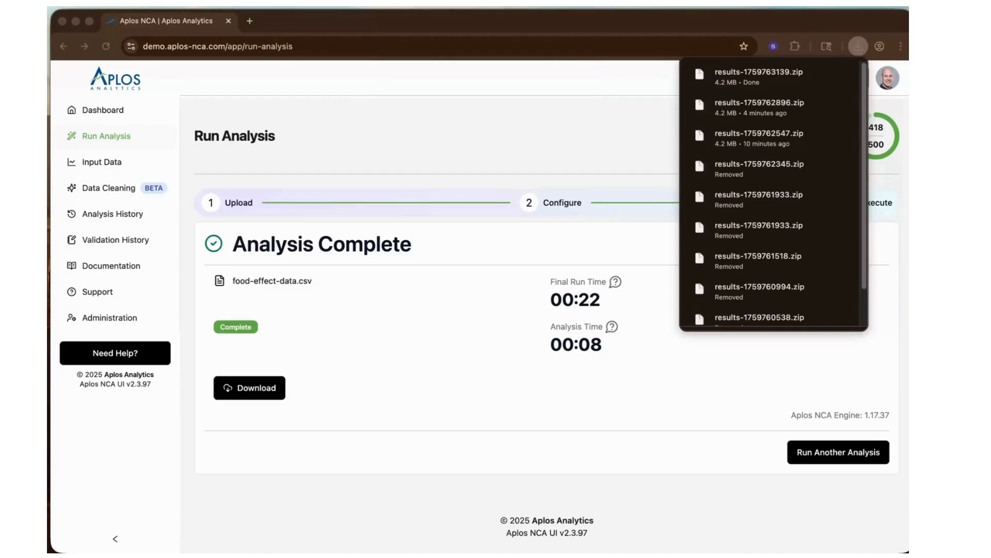
- Look through the files in the inputs folder of the downloaded results, including food-effect-data.csv
drag(356, 7, 434, 109)
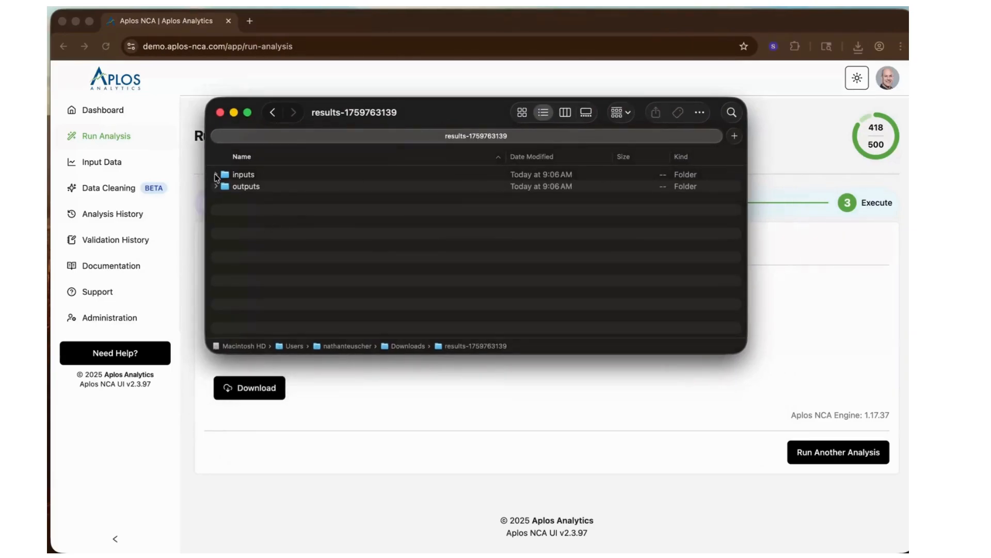
click(216, 175)
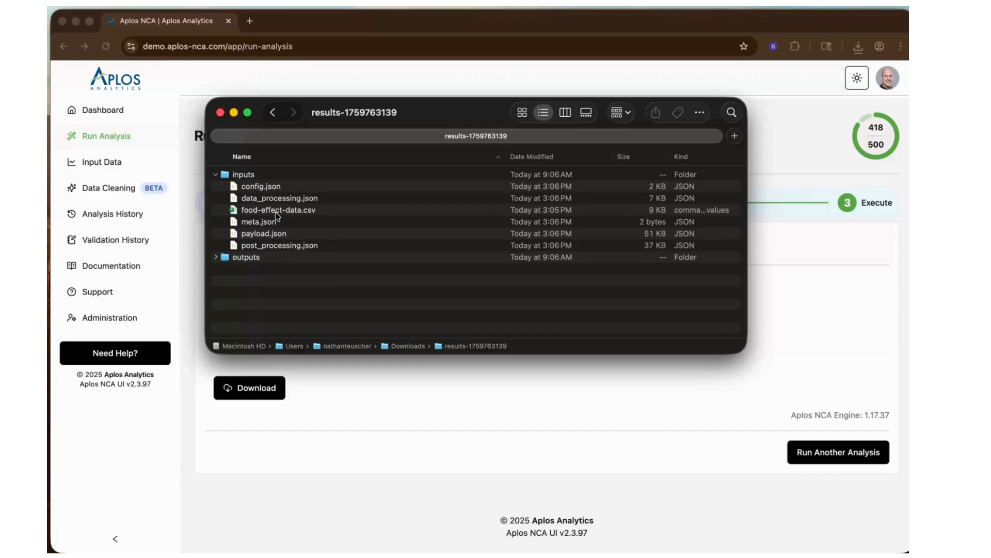
click(276, 213)
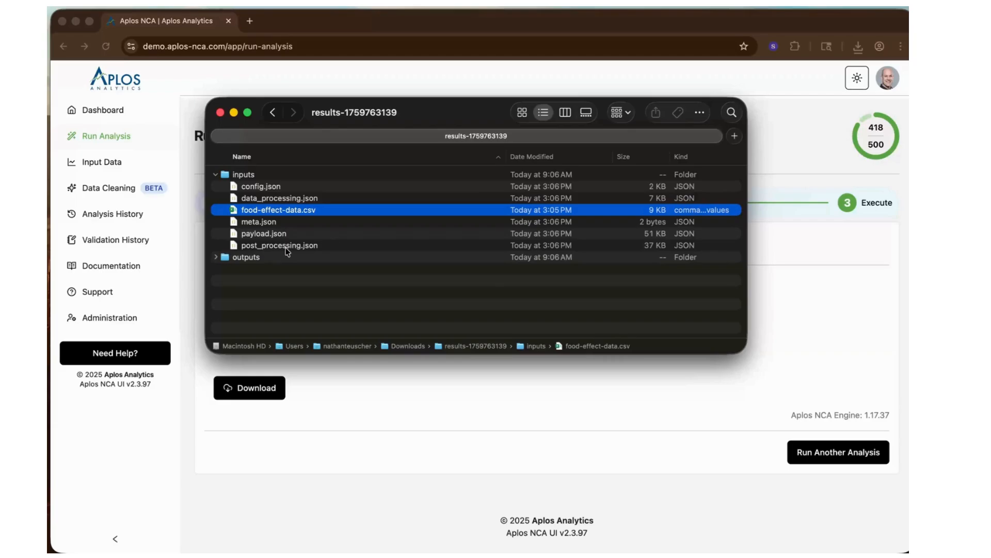
click(216, 175)
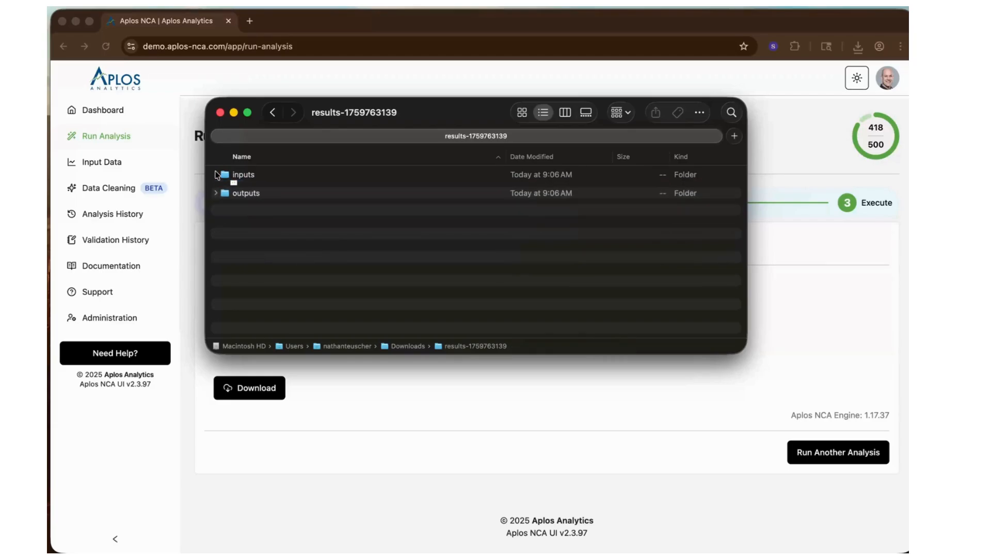
- Look through the outputs folder of the downloaded results and open report.docx in Word
click(216, 186)
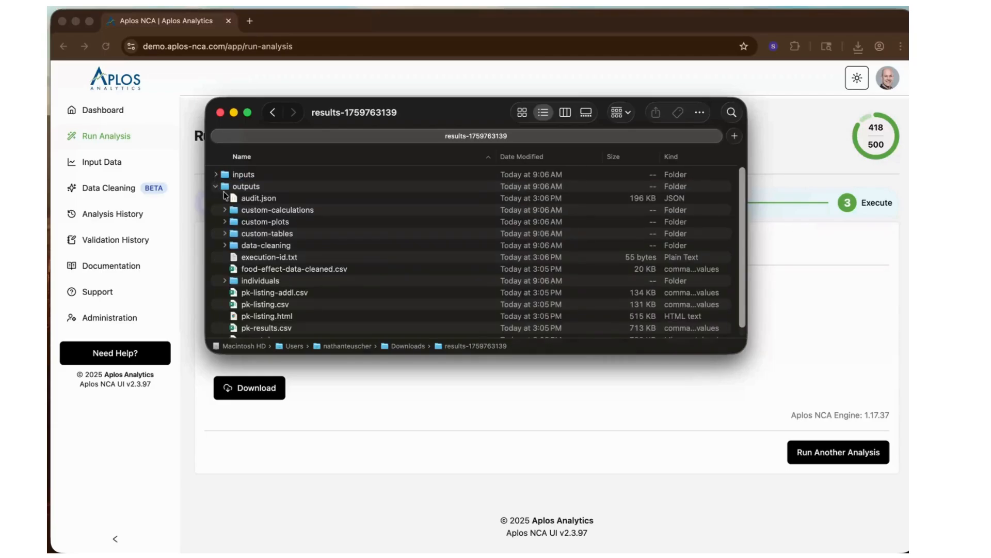
scroll(367, 259, down, 1)
scroll(367, 260, down, 1)
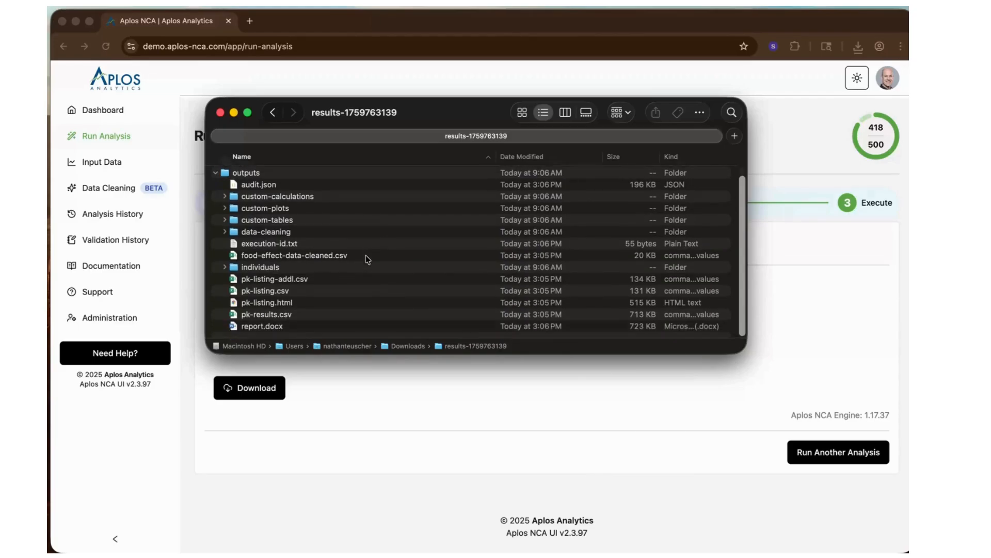
double_click(260, 326)
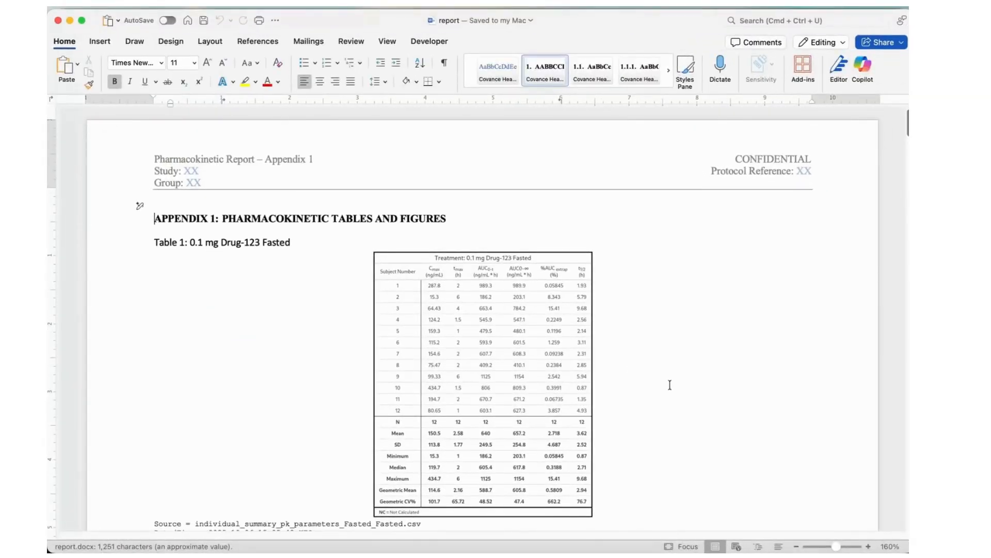
- Examine Tables 1 to 3 of the report, covering fasted, fed and relative bioavailability parameters
click(868, 547)
click(868, 546)
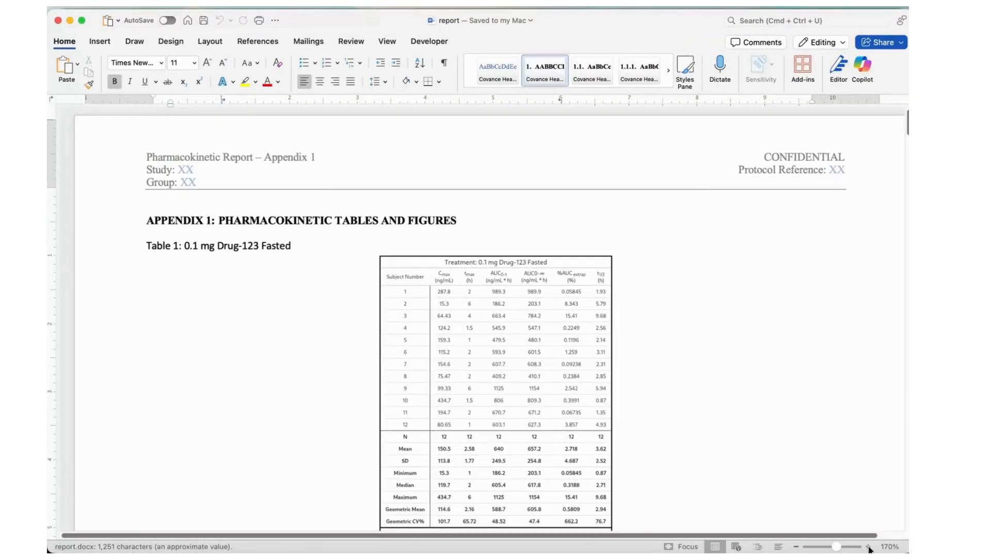
click(867, 547)
click(868, 546)
scroll(807, 441, down, 2)
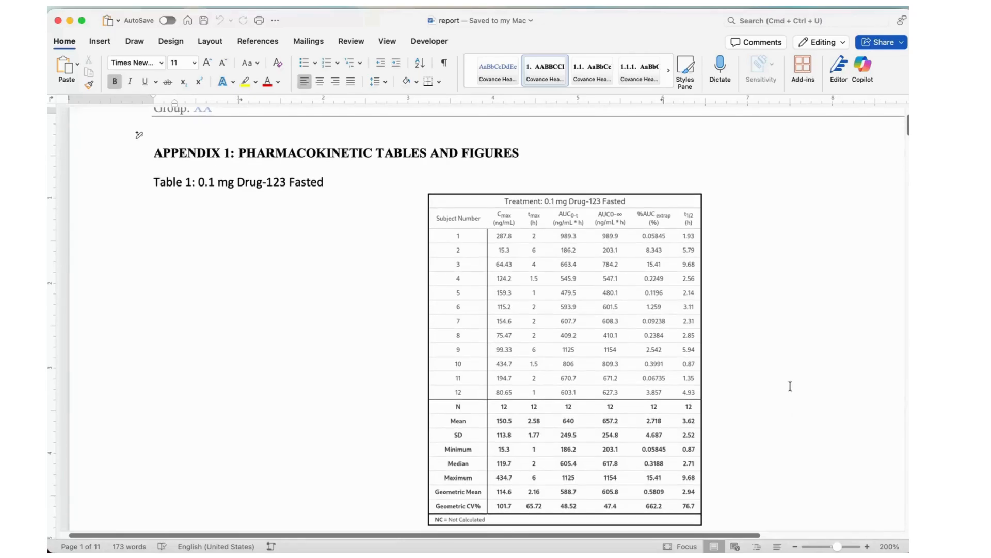
scroll(798, 373, down, 2)
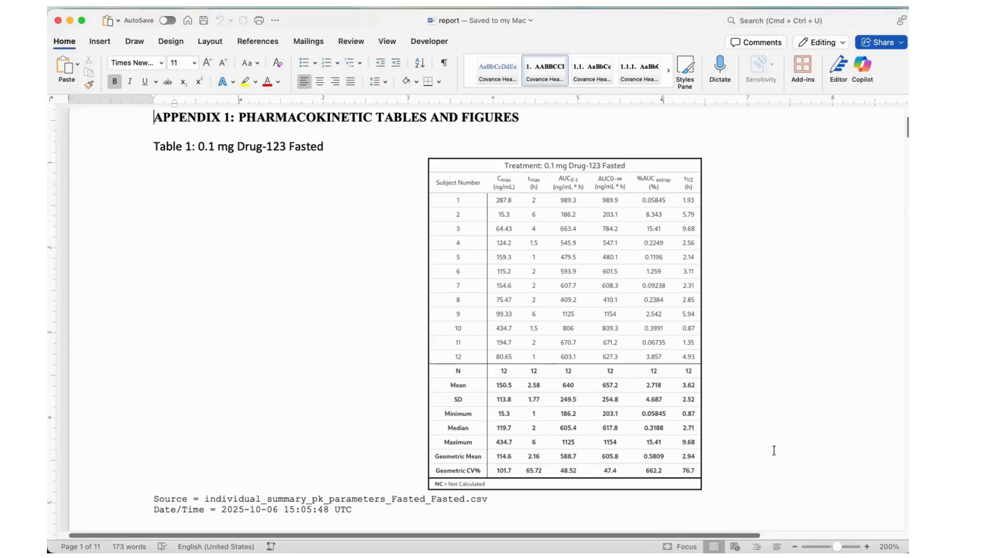
scroll(773, 450, down, 15)
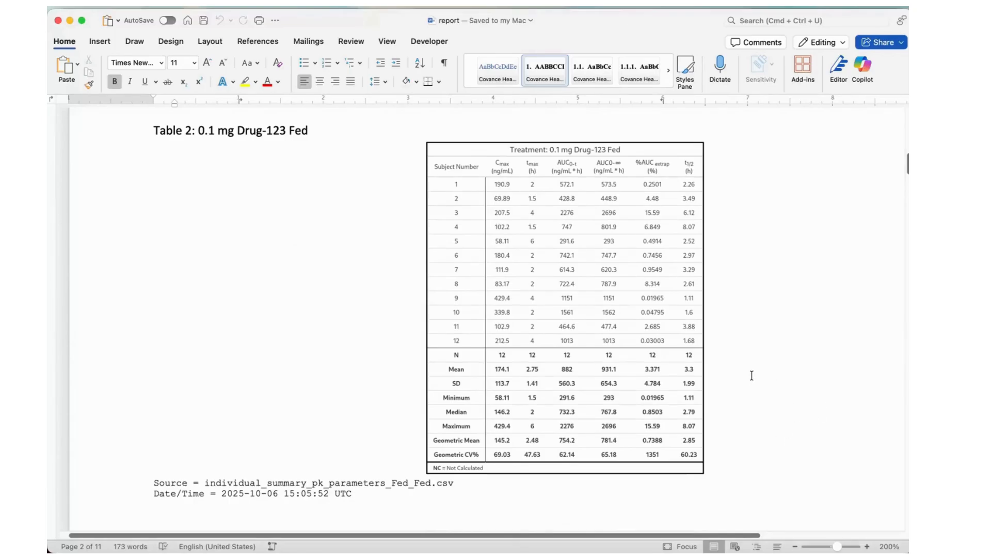
scroll(752, 376, down, 10)
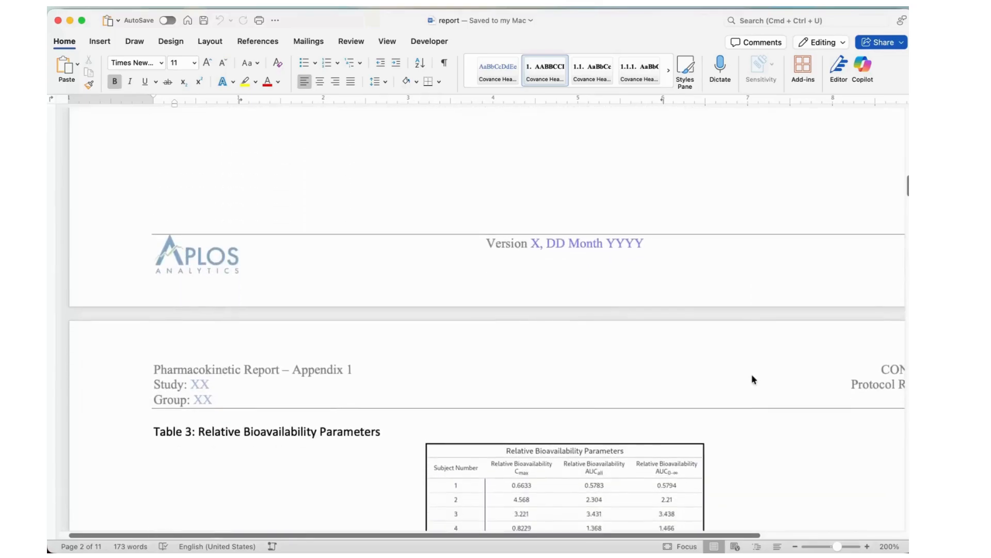
scroll(752, 380, down, 8)
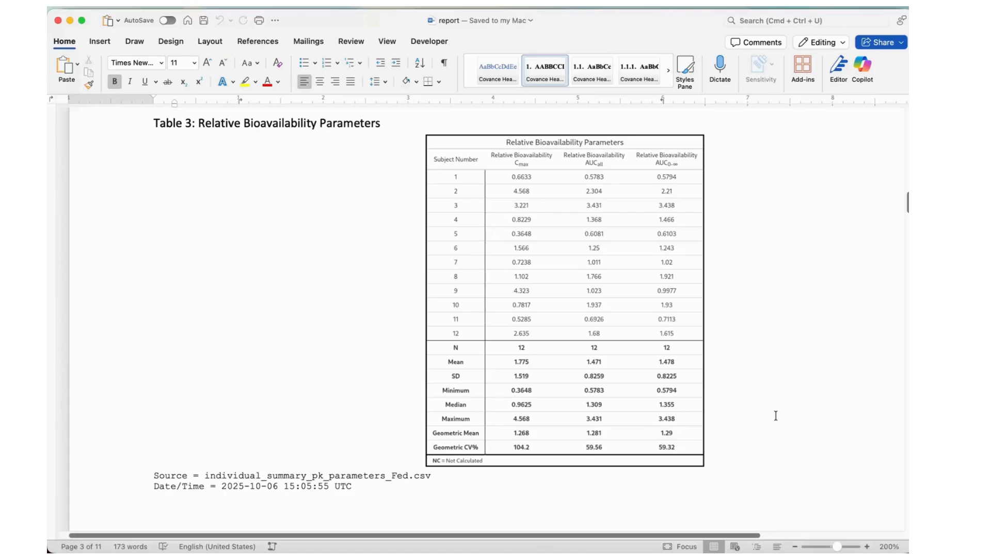
- Examine Plots 1 to 4 of the report, the fasted and fed subject concentration curves in linear and semilog scale
scroll(776, 415, down, 10)
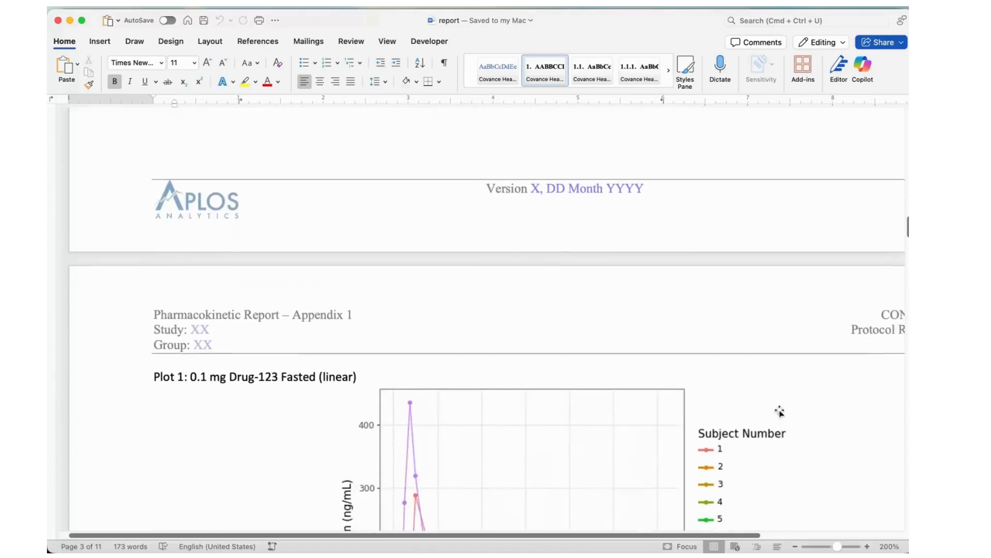
scroll(779, 411, down, 5)
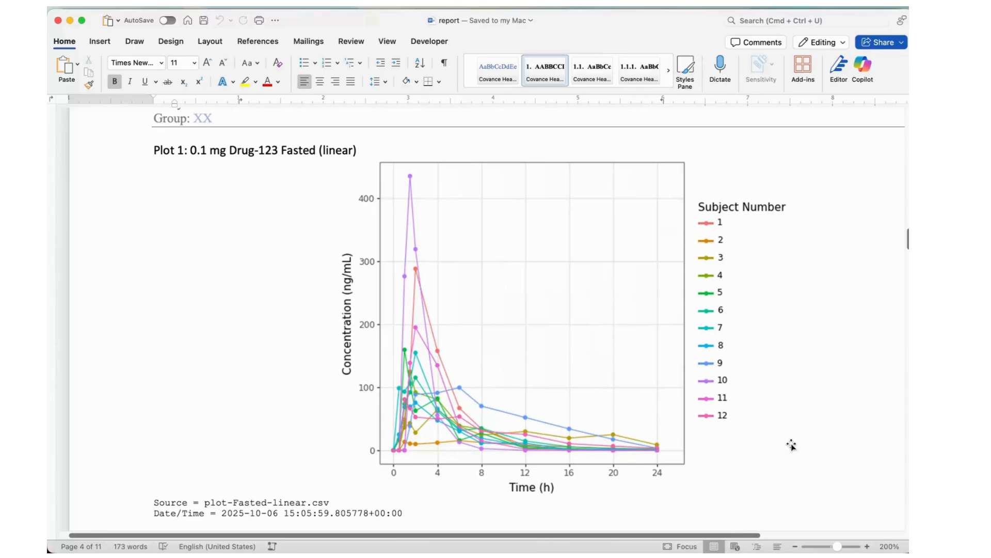
scroll(791, 444, down, 10)
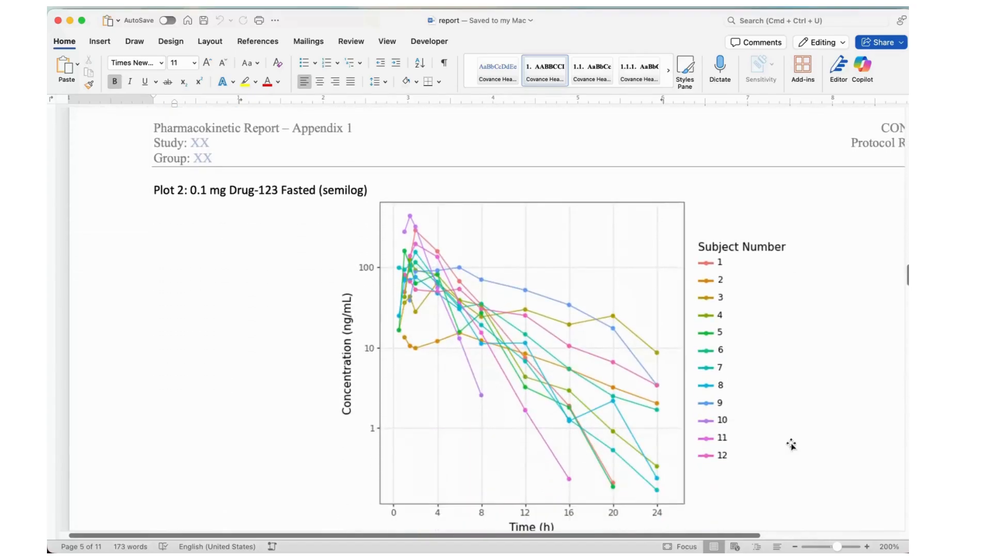
scroll(791, 444, down, 10)
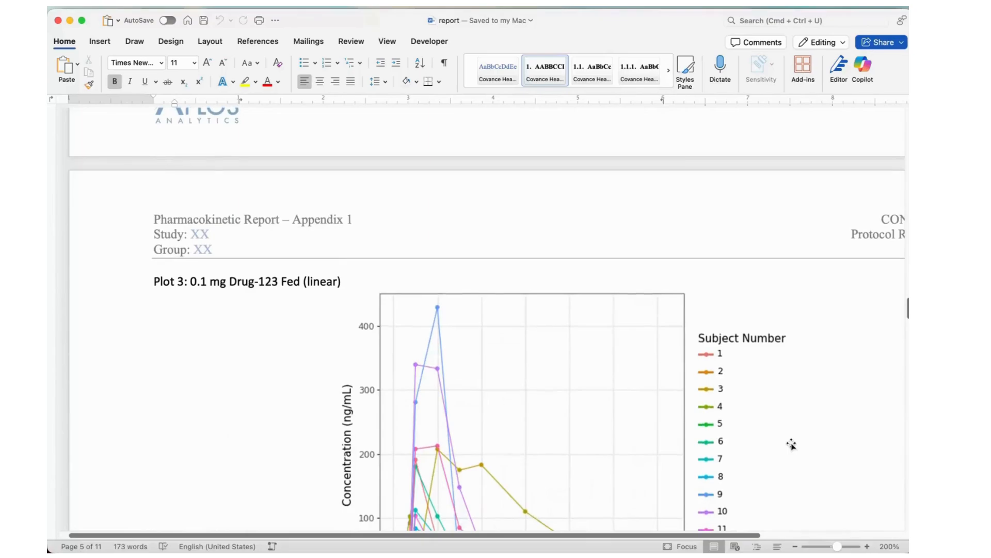
scroll(791, 443, down, 5)
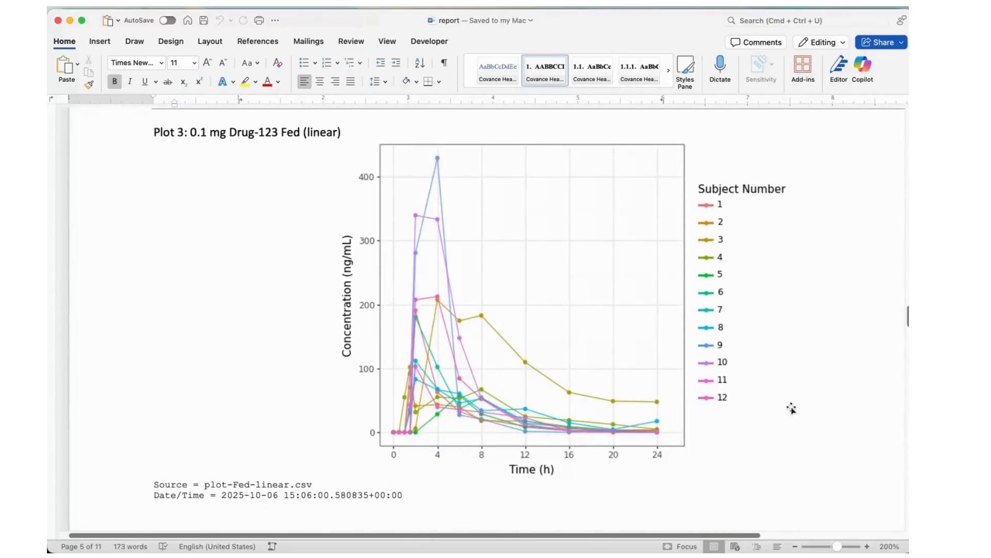
scroll(793, 406, down, 10)
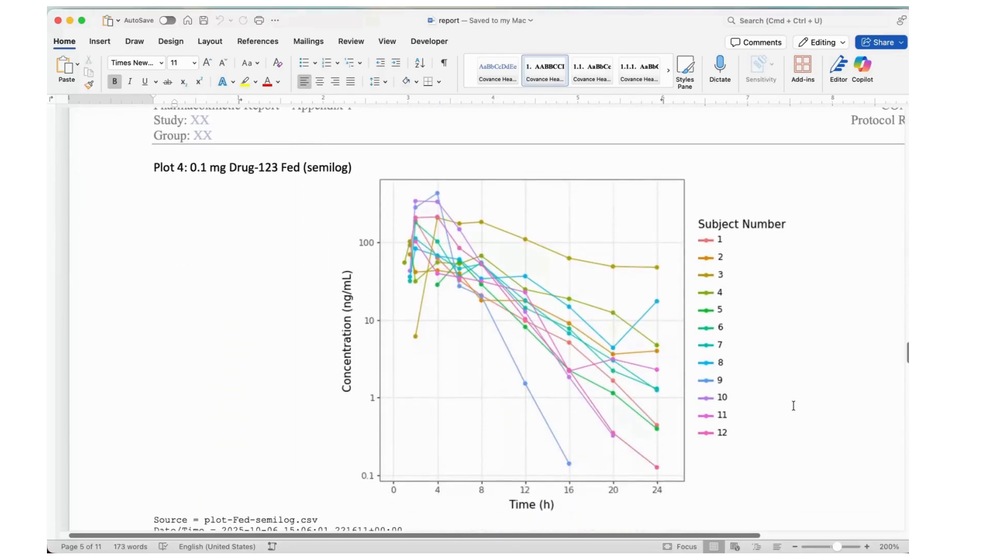
- Examine the combined fed and fasted Plots 5 to 8, including the error-bar versions, and close the report and results folder
scroll(794, 405, down, 10)
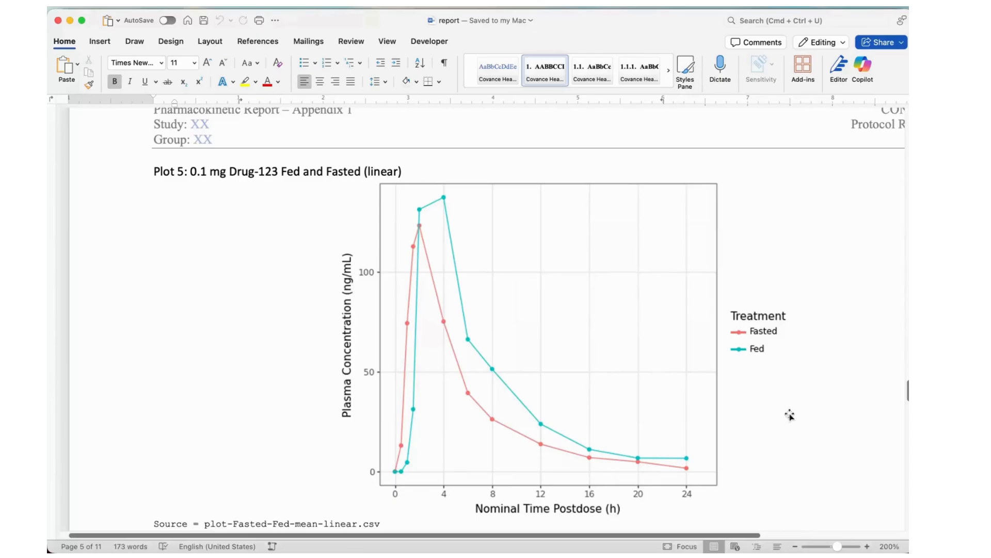
scroll(787, 415, down, 10)
scroll(787, 415, down, 5)
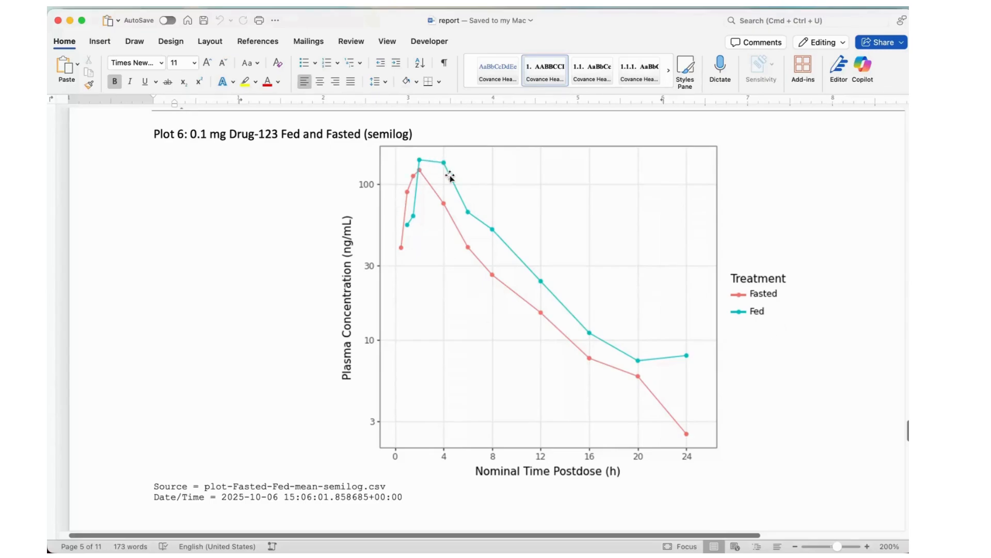
scroll(807, 381, down, 10)
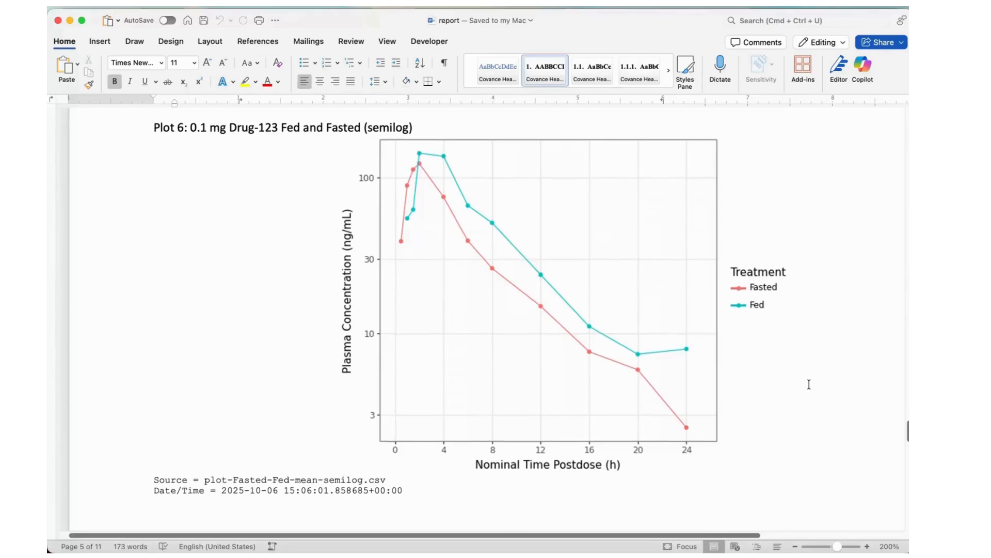
scroll(808, 382, down, 5)
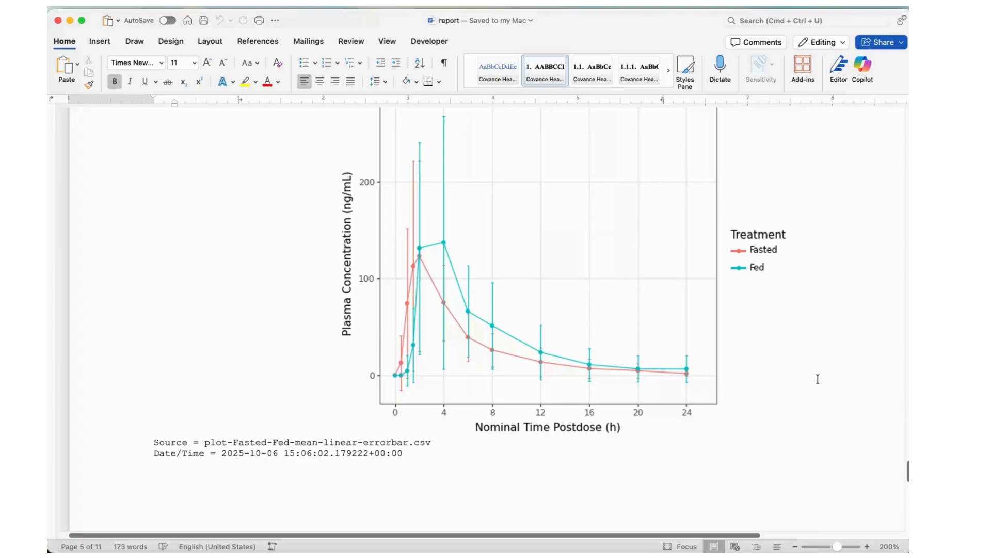
scroll(818, 379, down, 10)
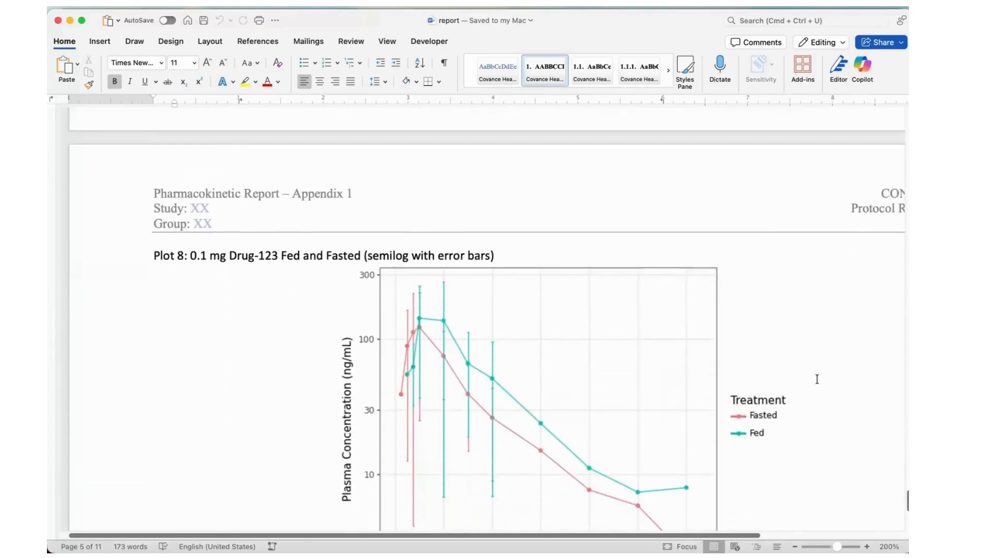
scroll(817, 379, down, 1)
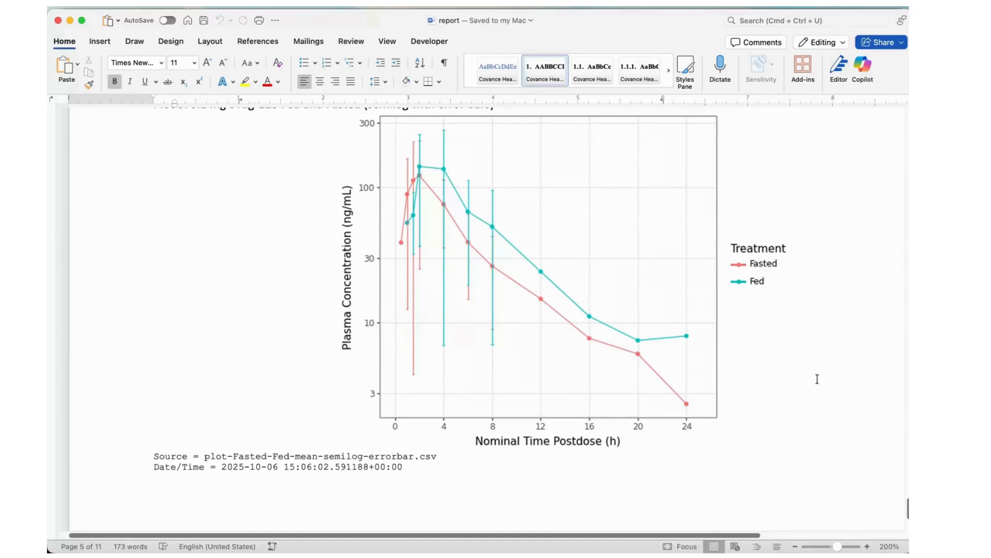
scroll(816, 378, down, 5)
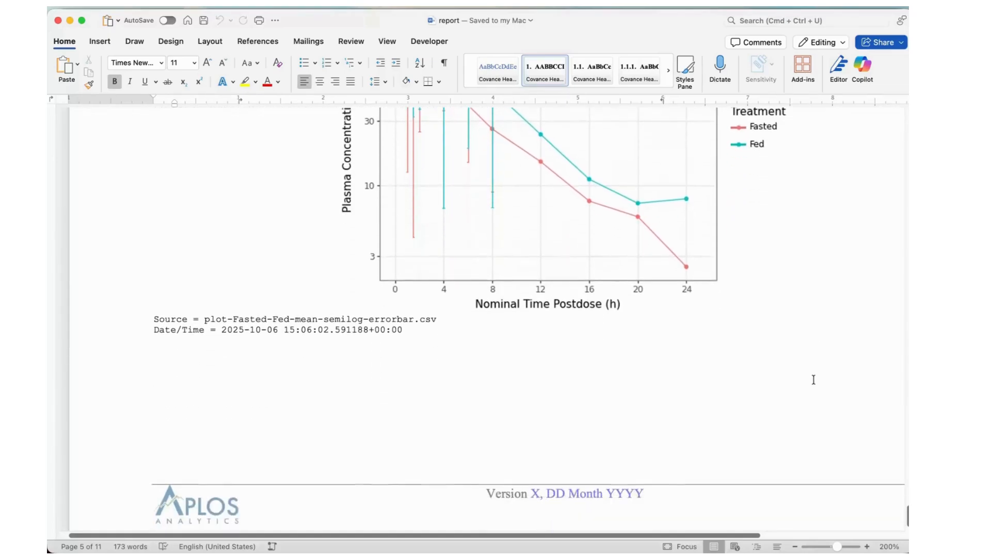
scroll(814, 380, up, 7)
scroll(813, 381, up, 20)
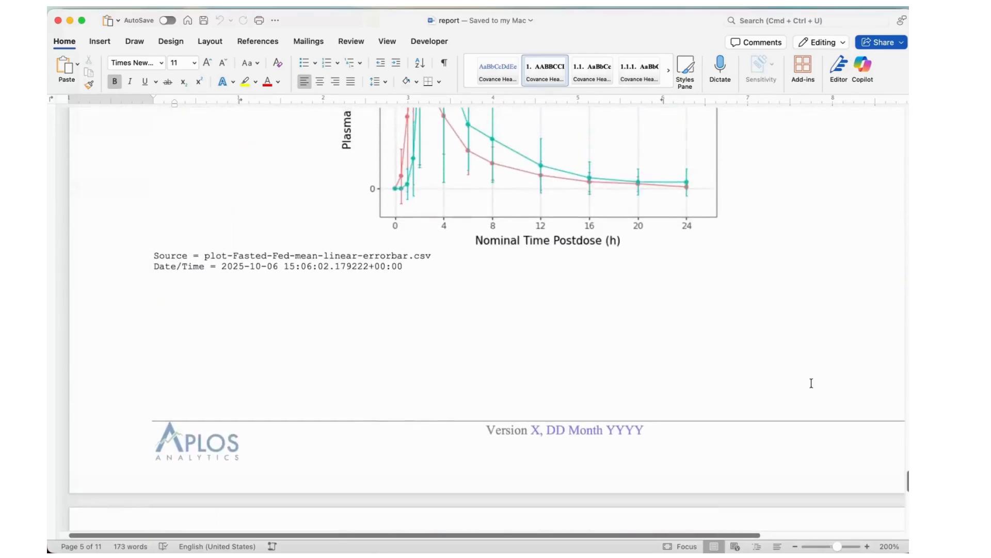
scroll(812, 384, up, 15)
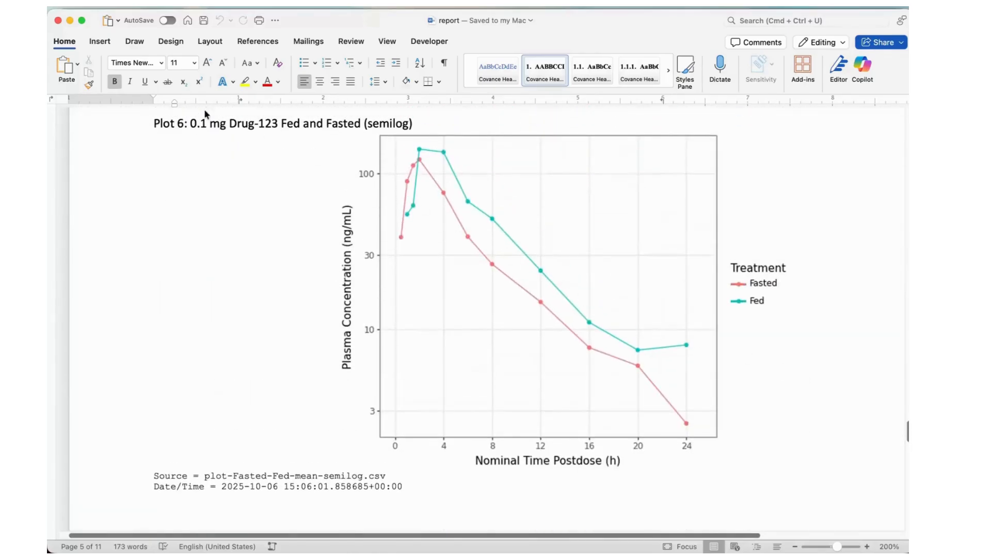
click(57, 21)
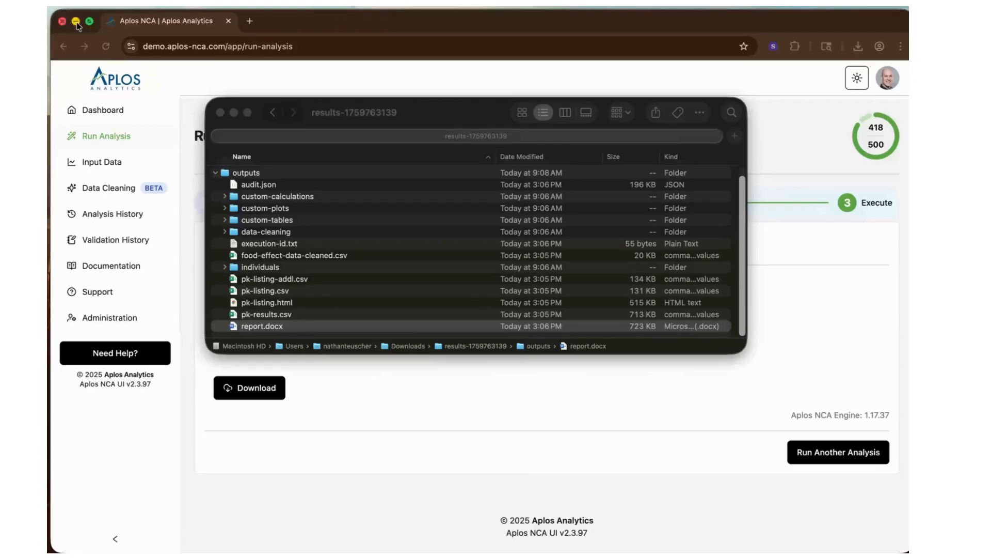
click(220, 113)
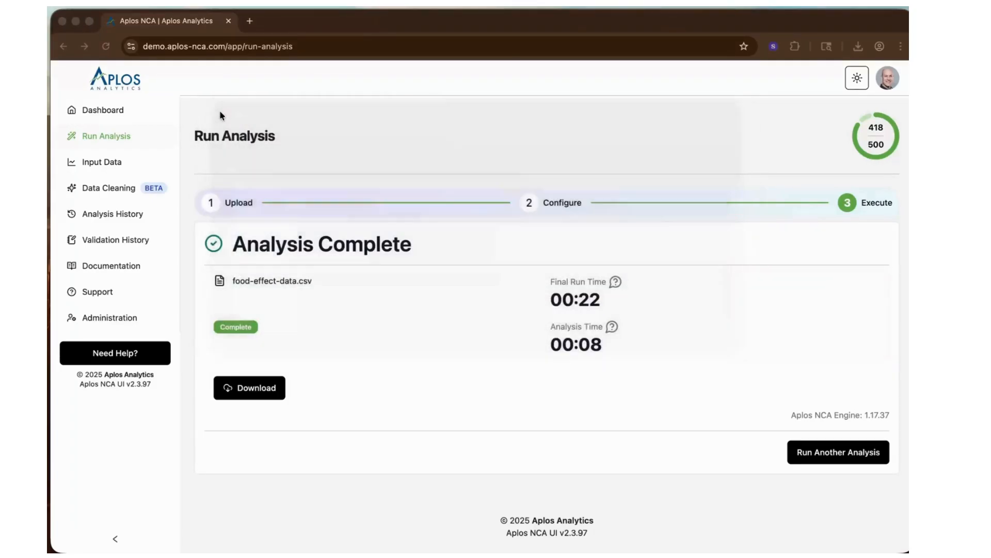
- Open Data Cleaning and select food-effect-data.csv as the source file
click(104, 190)
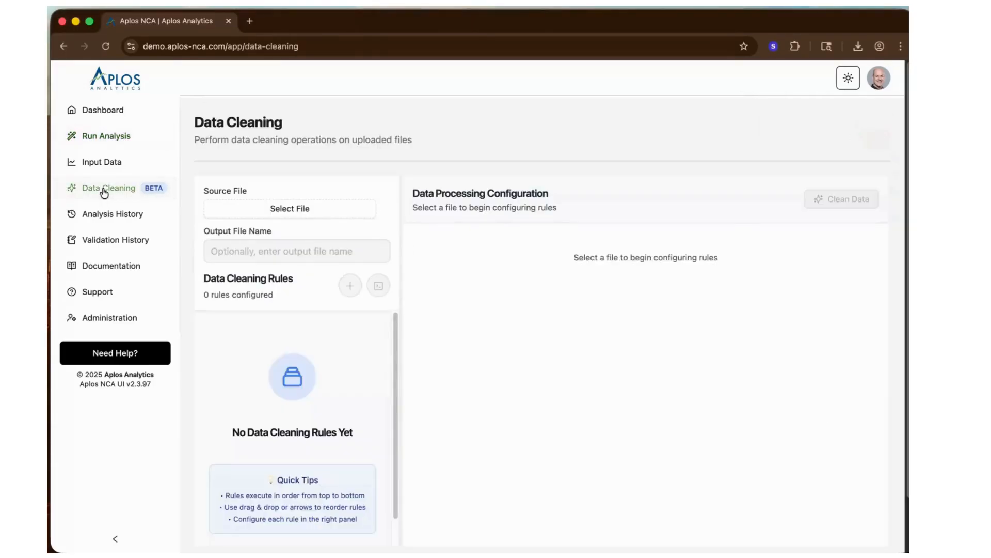
click(287, 209)
click(319, 413)
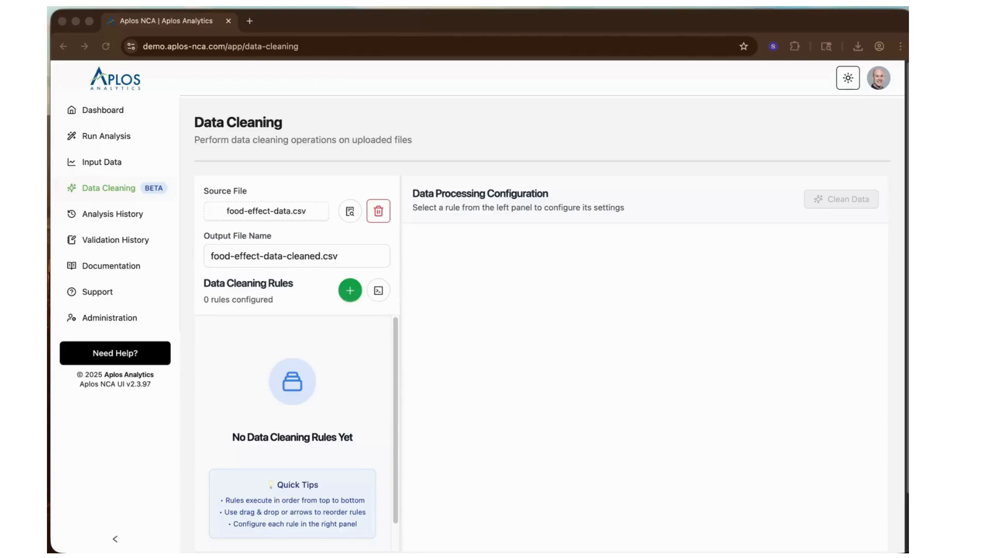
- Inspect all columns of food-effect-data.csv in the Data Viewer, including in full screen, and close the viewer
click(350, 211)
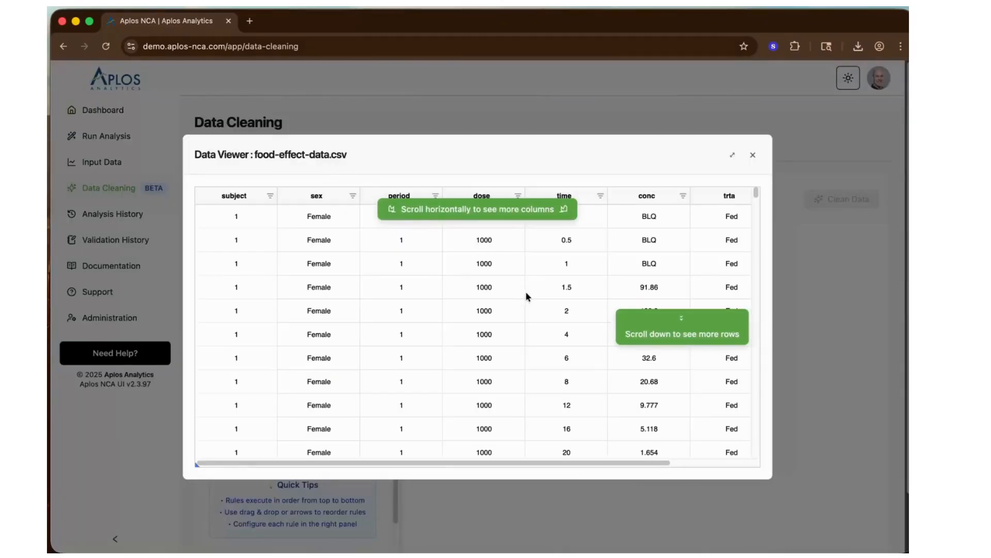
click(534, 239)
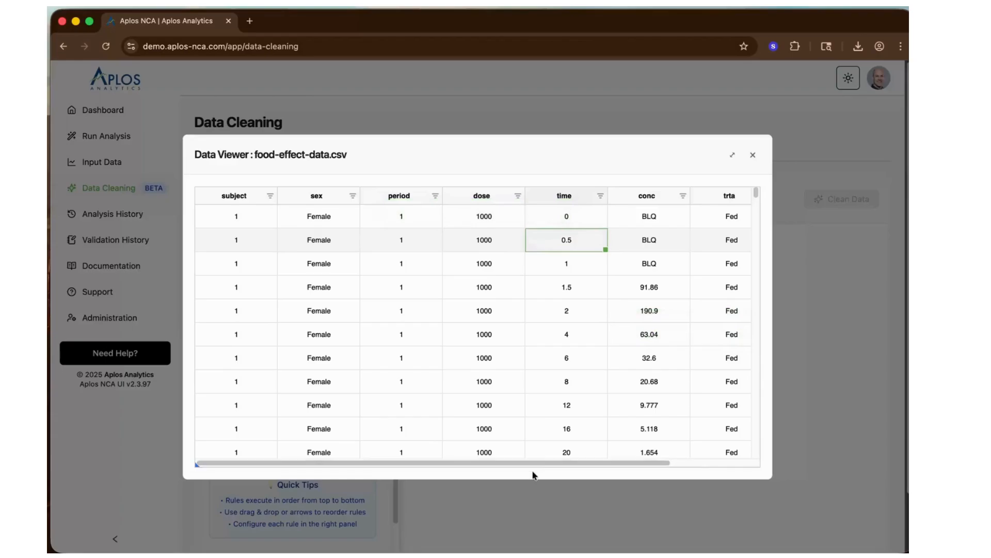
drag(535, 467, 643, 456)
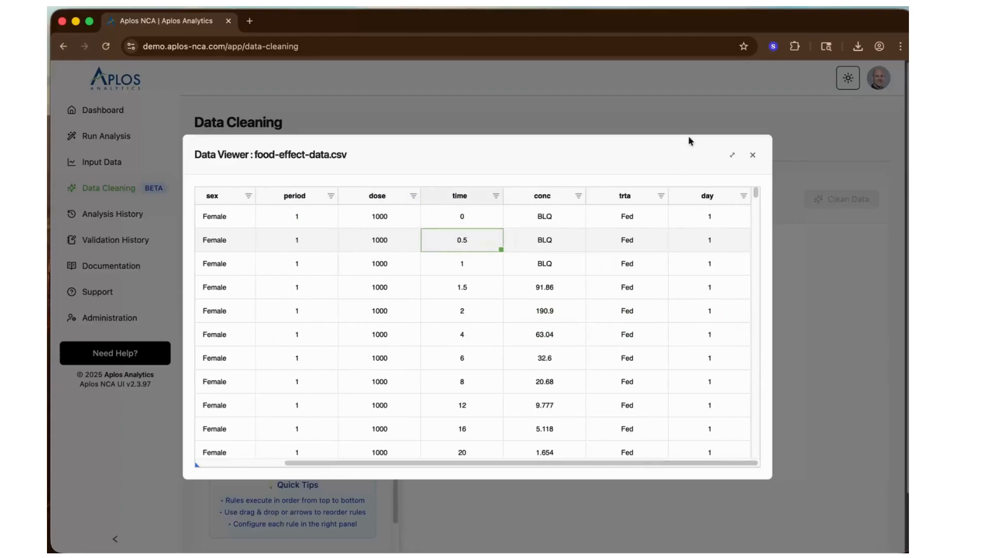
click(732, 155)
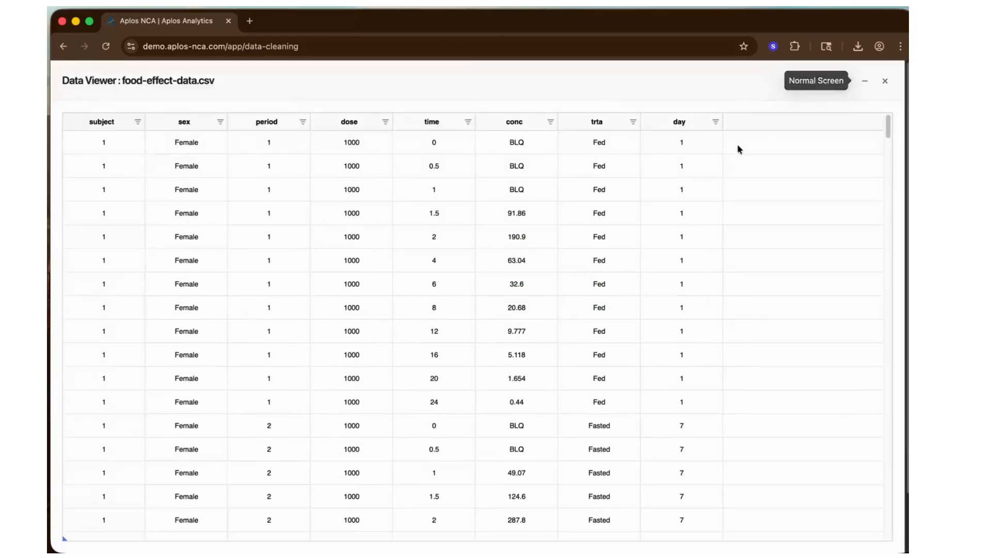
click(865, 83)
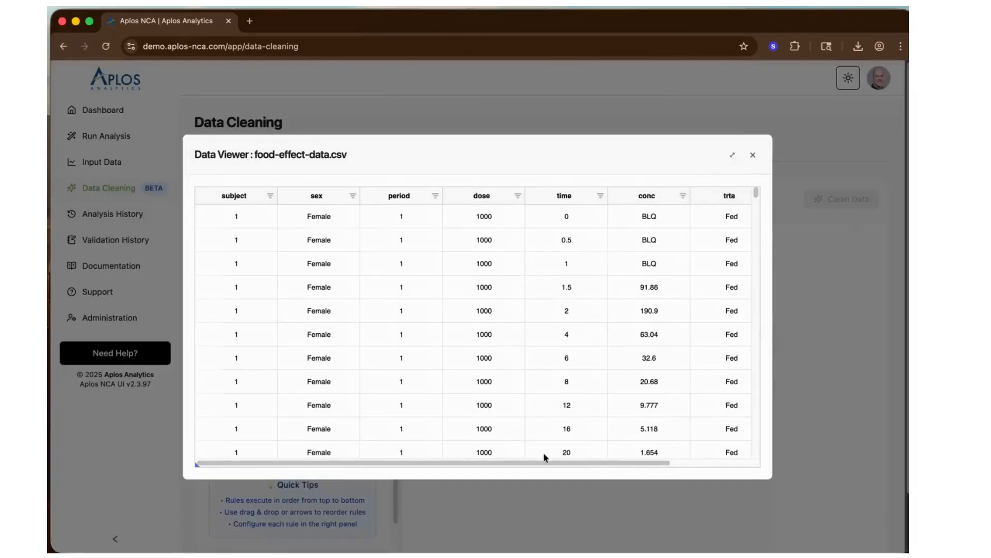
drag(543, 463, 672, 461)
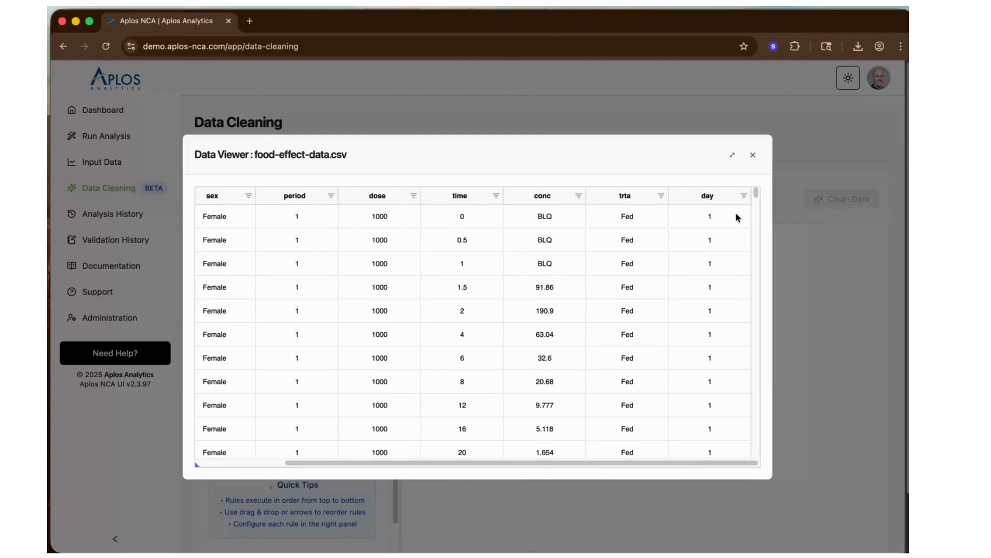
click(752, 155)
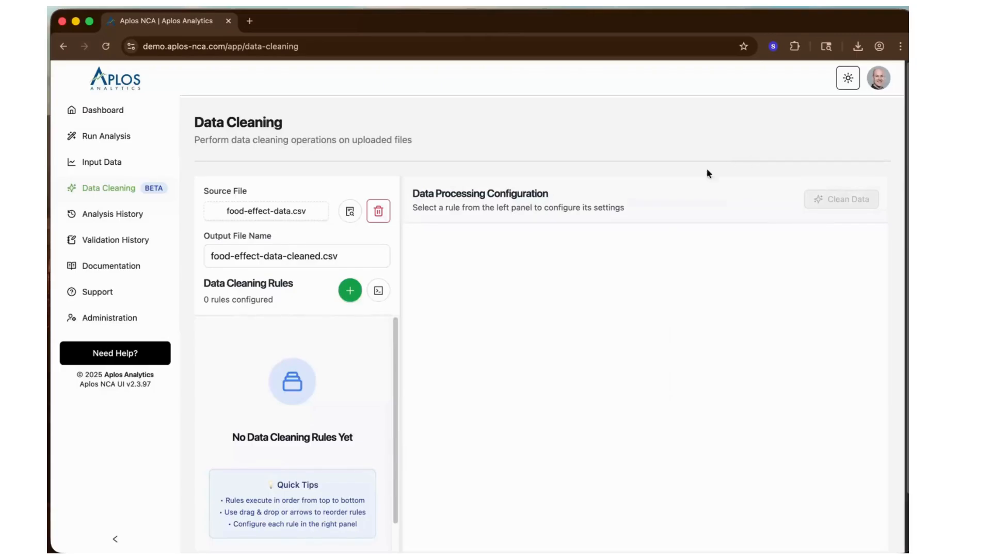
- Add three Add Column rules to the data cleaning rules and select the first one
click(350, 290)
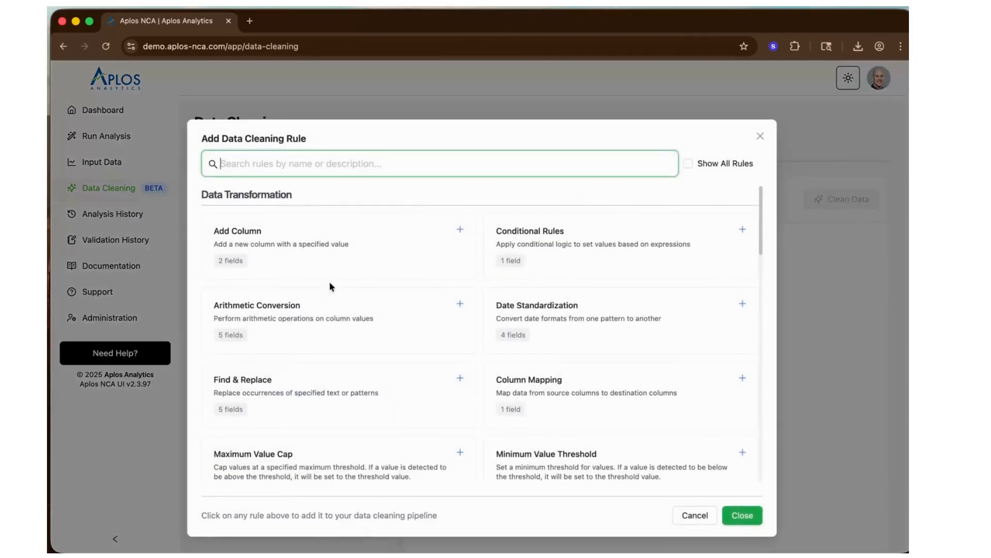
click(312, 239)
click(312, 239)
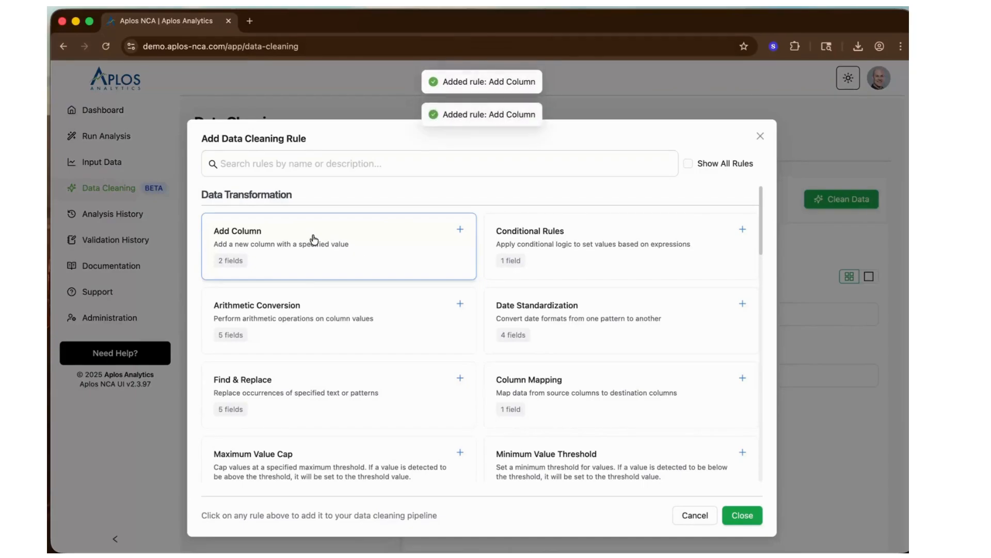
click(742, 515)
click(338, 355)
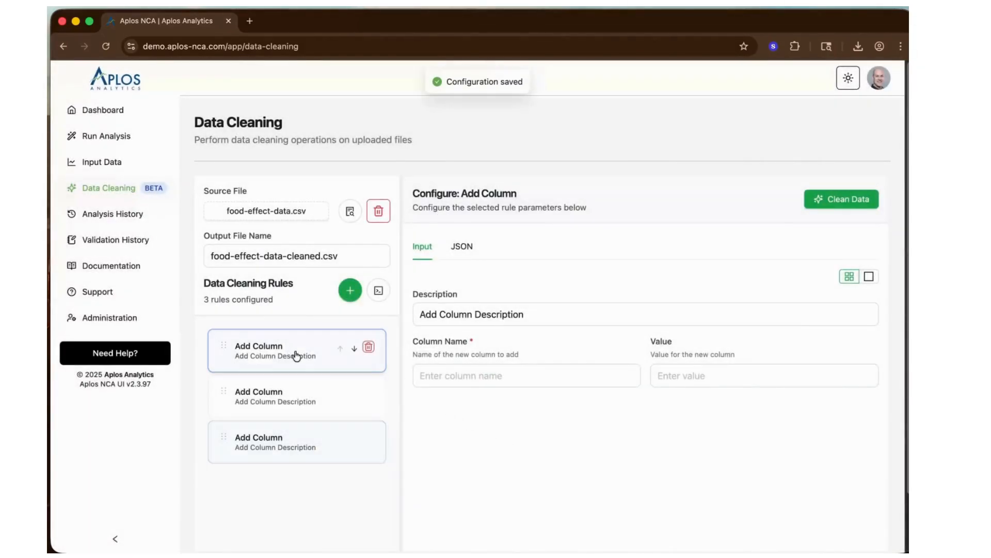
- Change the description of the first Add Column rule to "Add units for dose"
click(440, 315)
drag(442, 316, 564, 312)
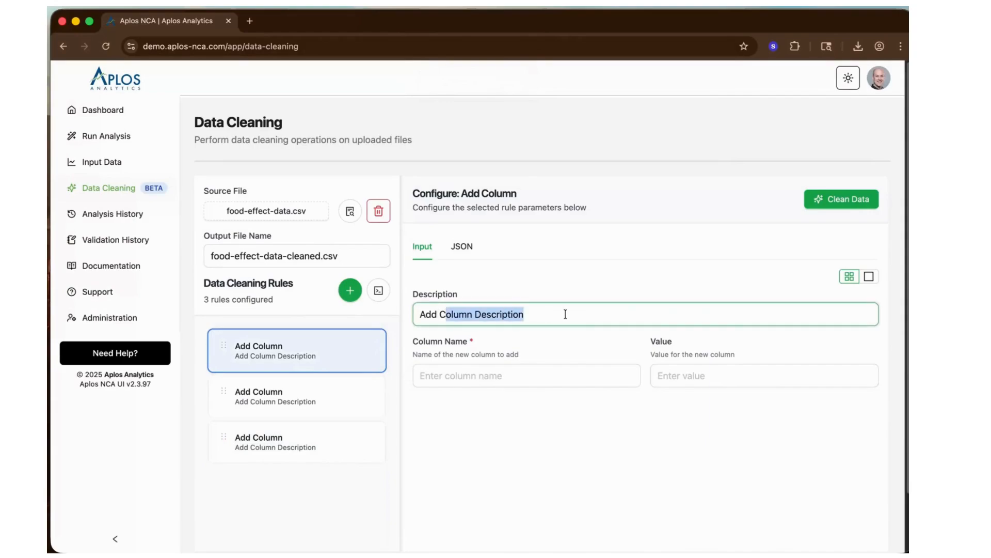
key(BackSpace)
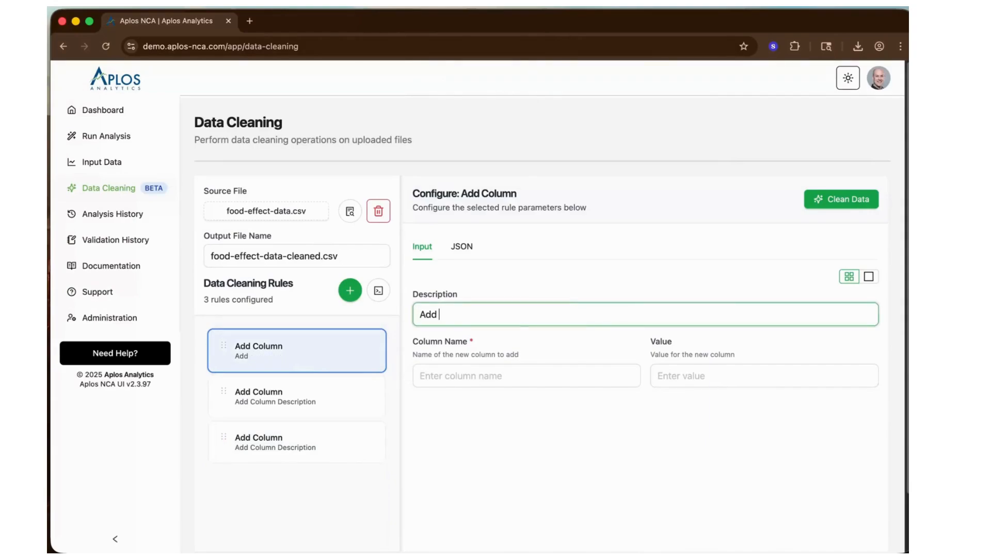
text(units column)
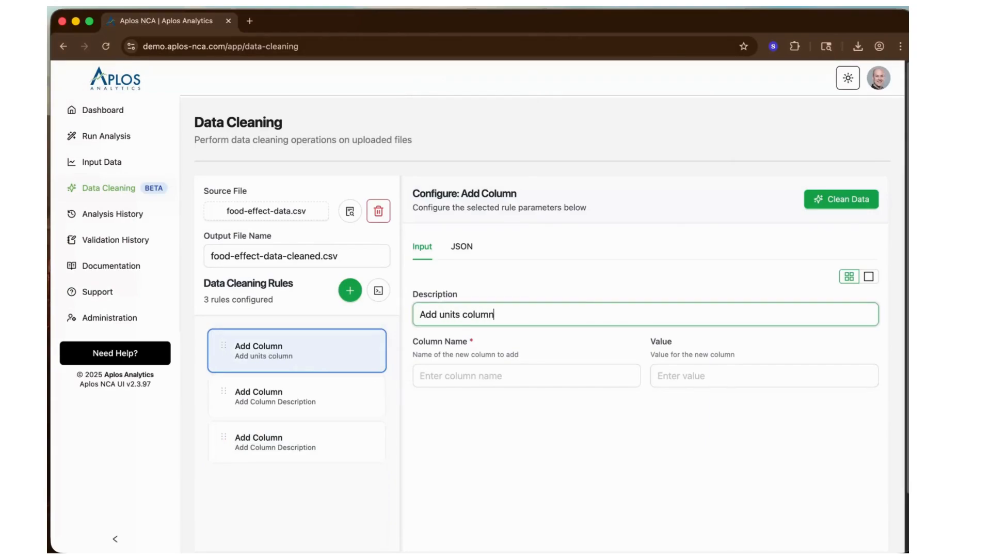
key(BackSpace)
key(BackSpace)
key(BackSpace)
key(BackSpace)
key(BackSpace)
key(BackSpace)
text(for dose)
- Set the first Add Column rule to create the column dose_units with the value ug
click(470, 377)
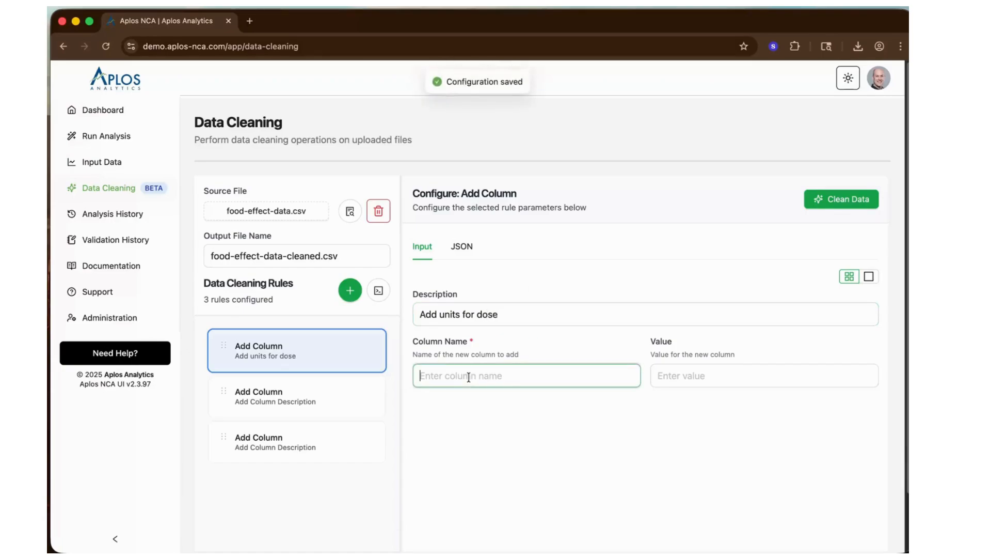
text(dose_units)
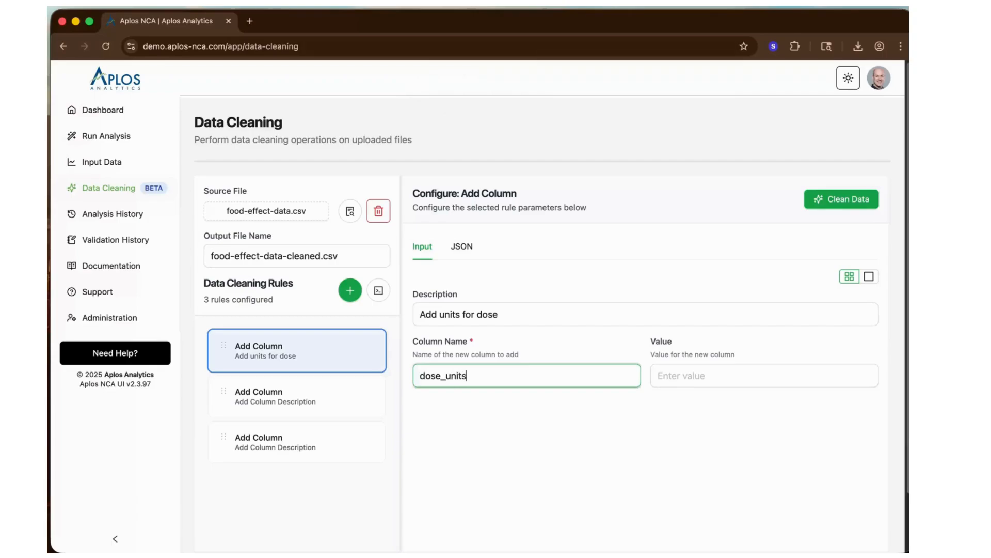
key(Tab)
text(ug)
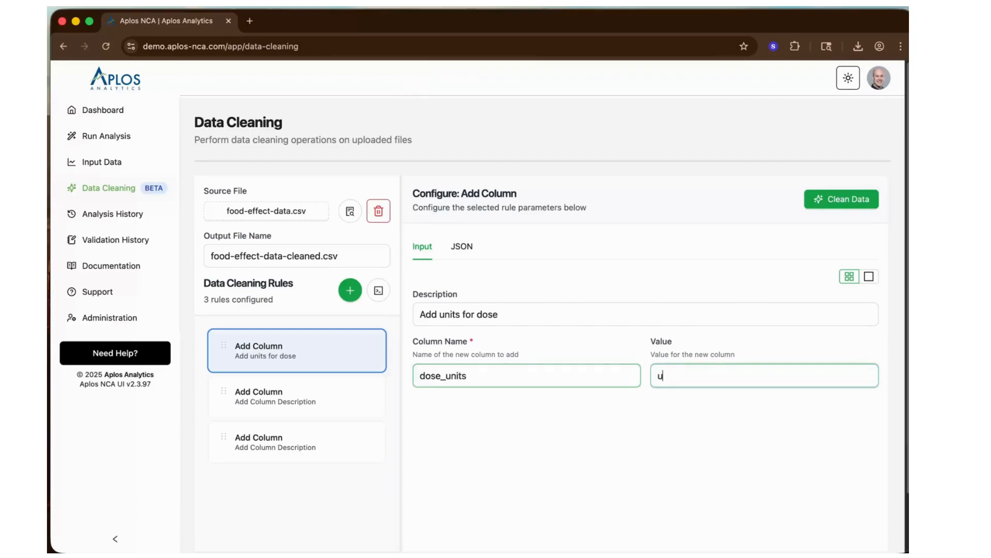
- Configure the second Add Column rule with description "Add concentration units", column name conc_units and value ng/mL
click(265, 401)
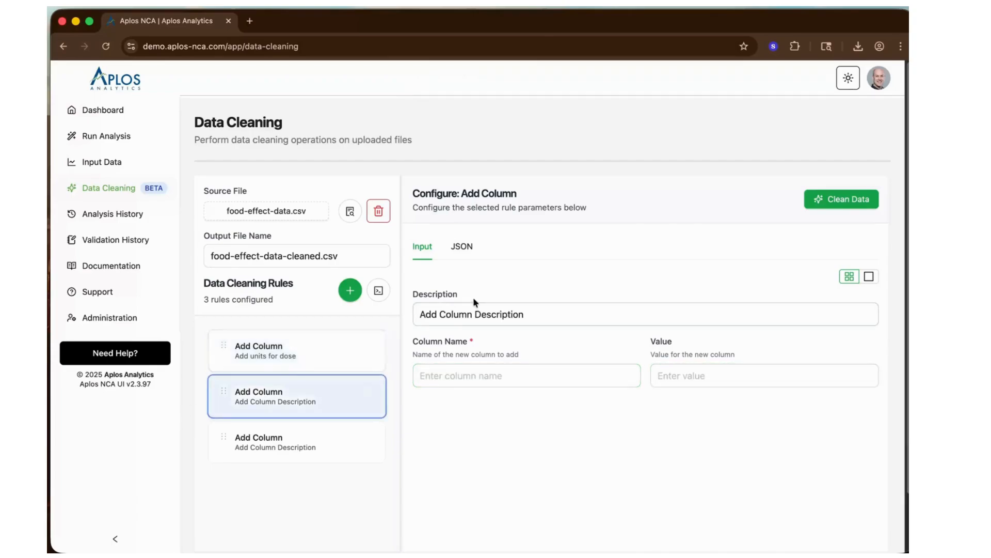
drag(439, 314, 557, 319)
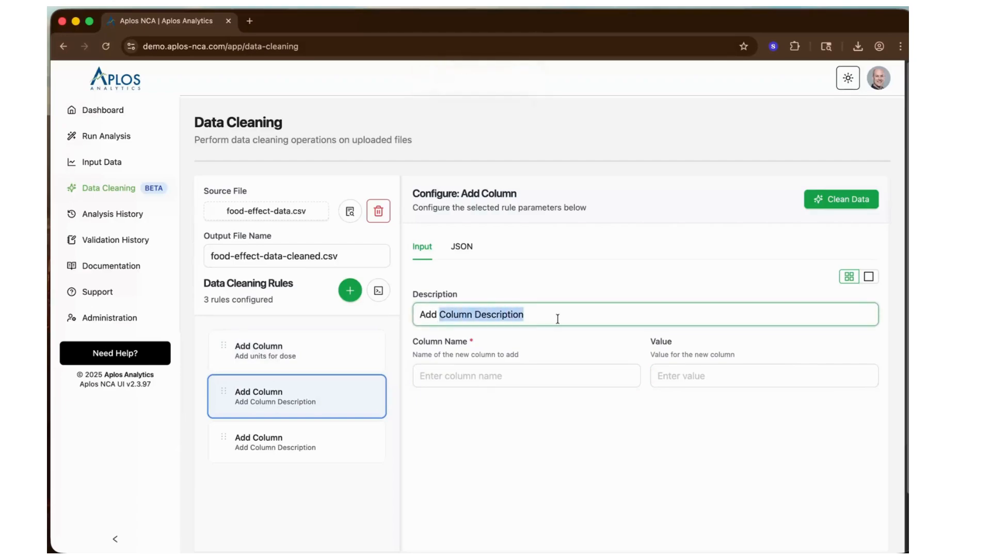
text(concentrat)
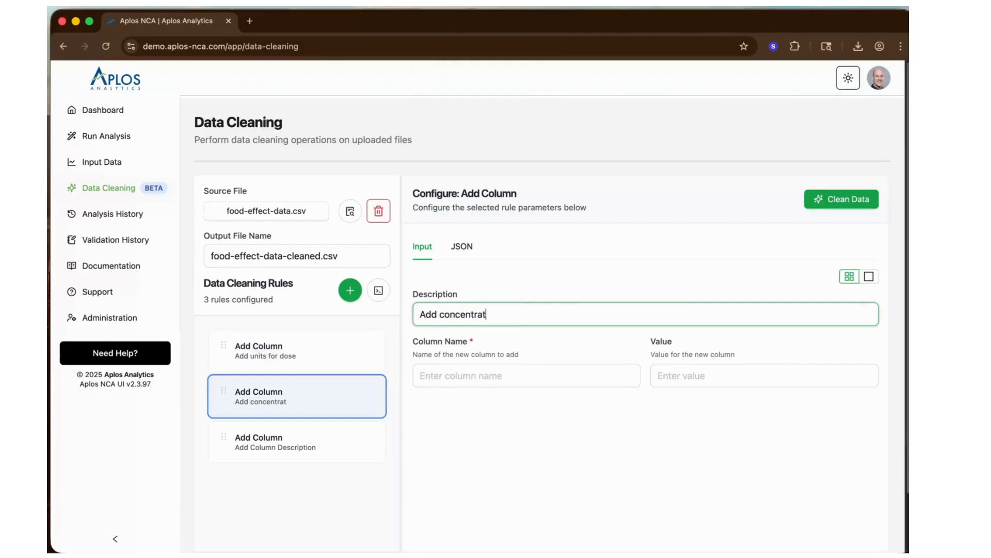
text(ion units)
key(Tab)
text(con)
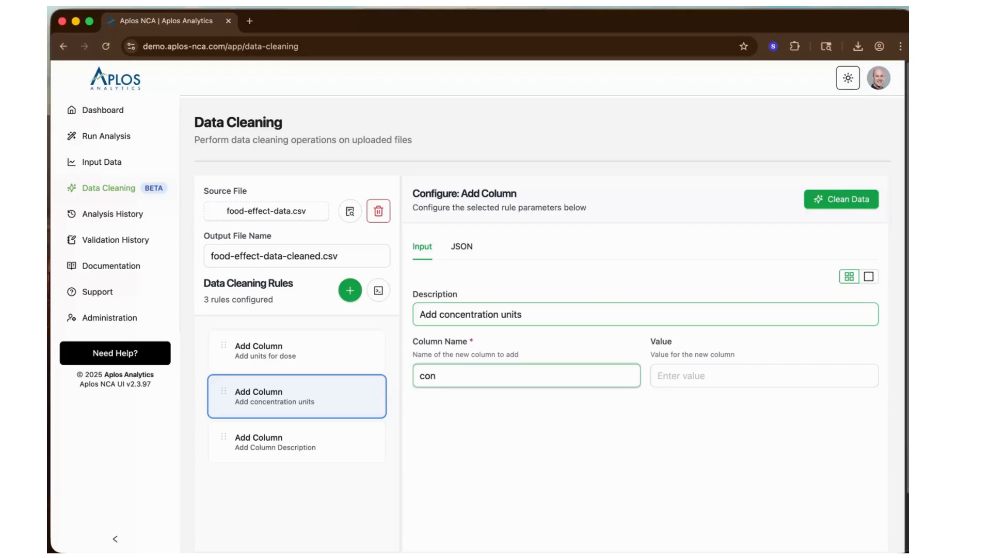
text(c_units)
key(Tab)
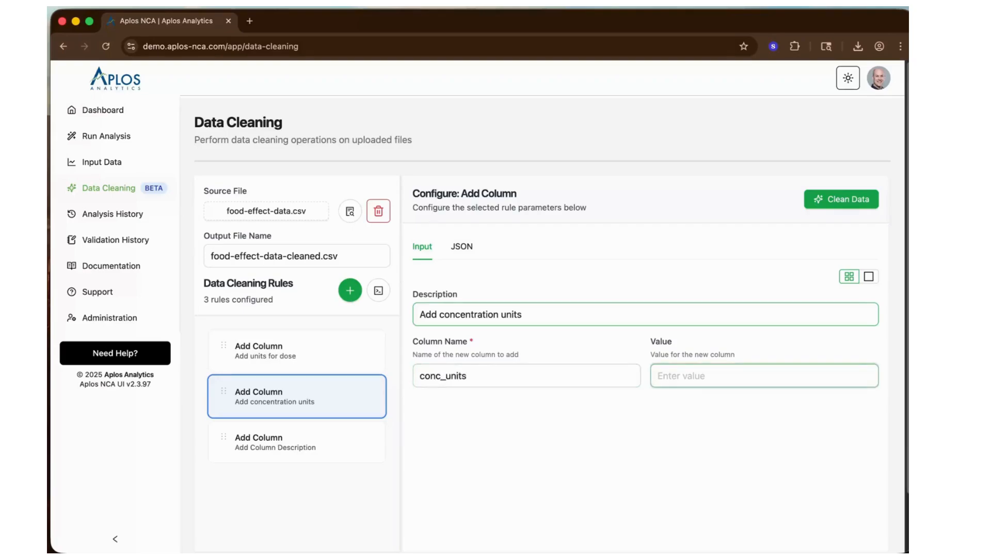
text(ng/mL)
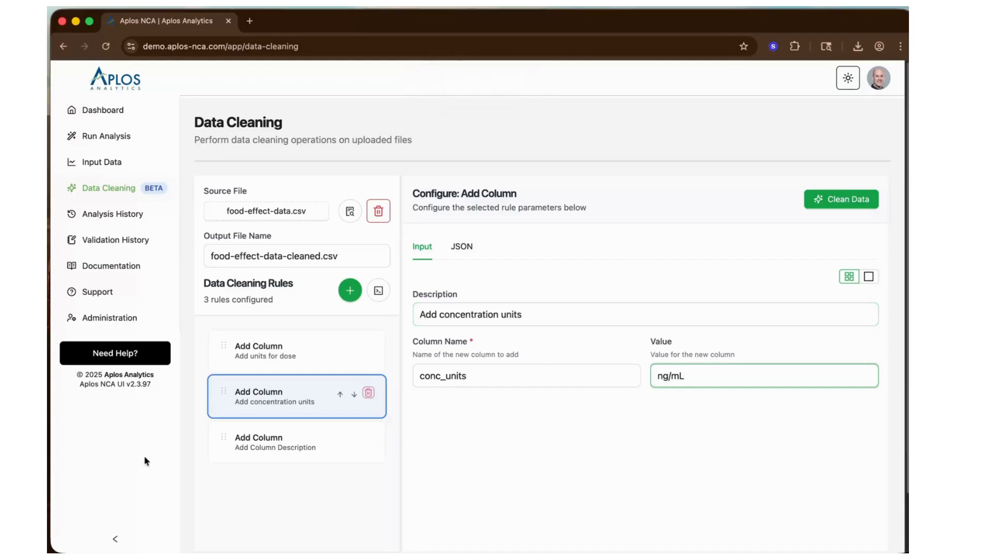
- Configure the third Add Column rule with description "Add time units", column name time_units and value h
click(276, 445)
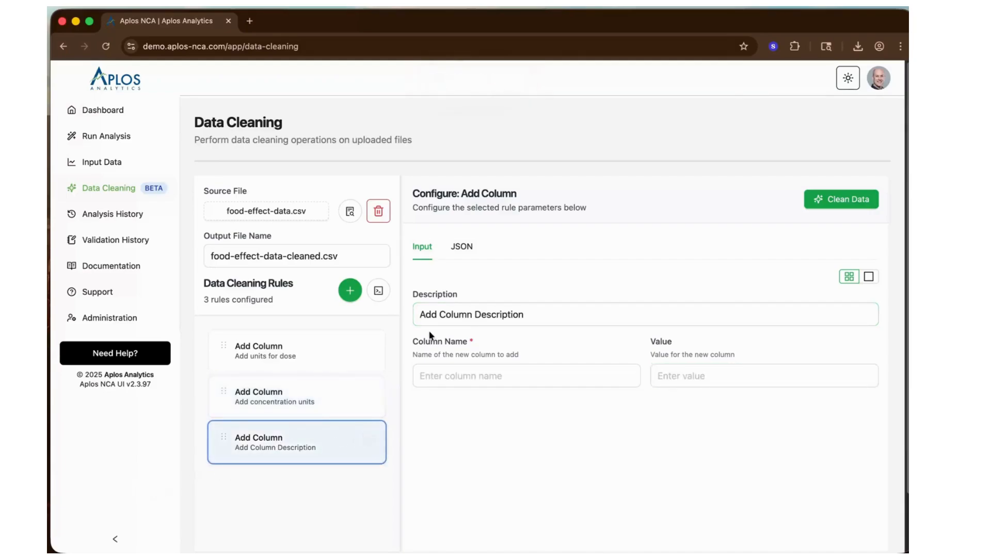
click(440, 315)
drag(440, 316, 537, 314)
text(time units)
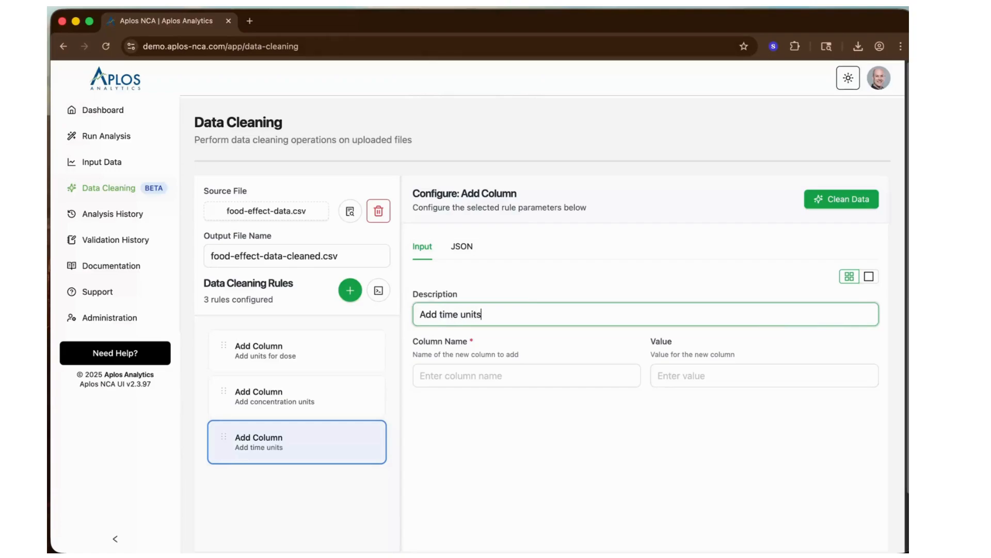
key(Tab)
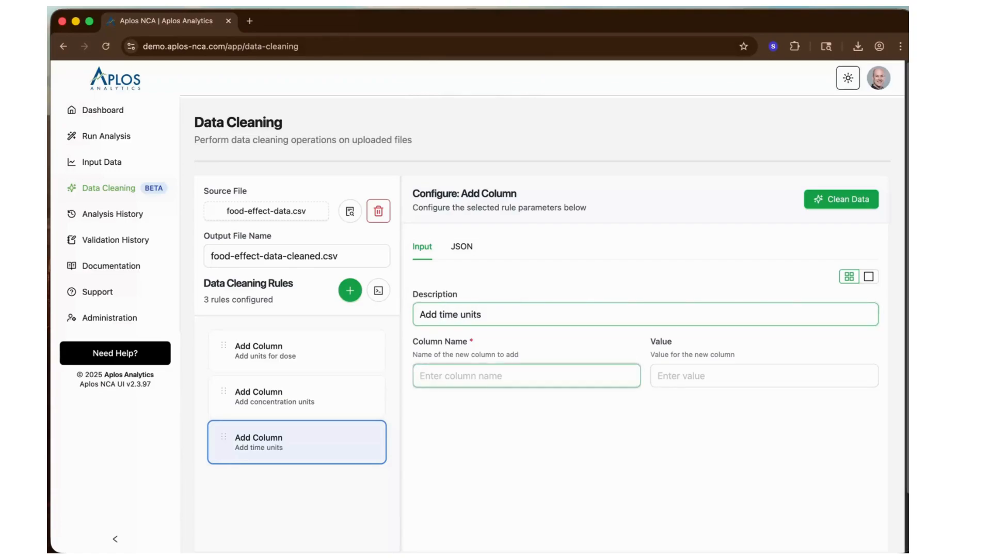
text(time_units)
key(Tab)
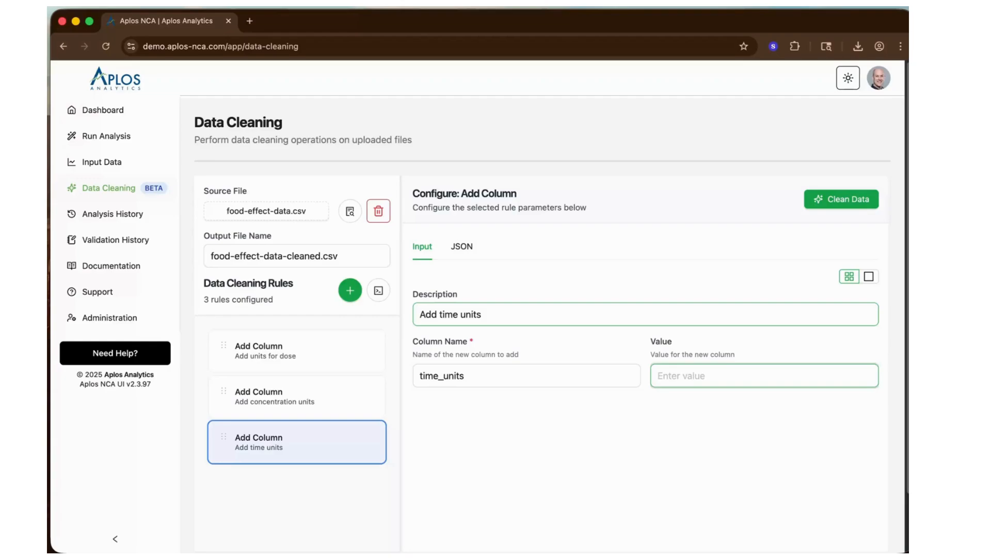
text(h)
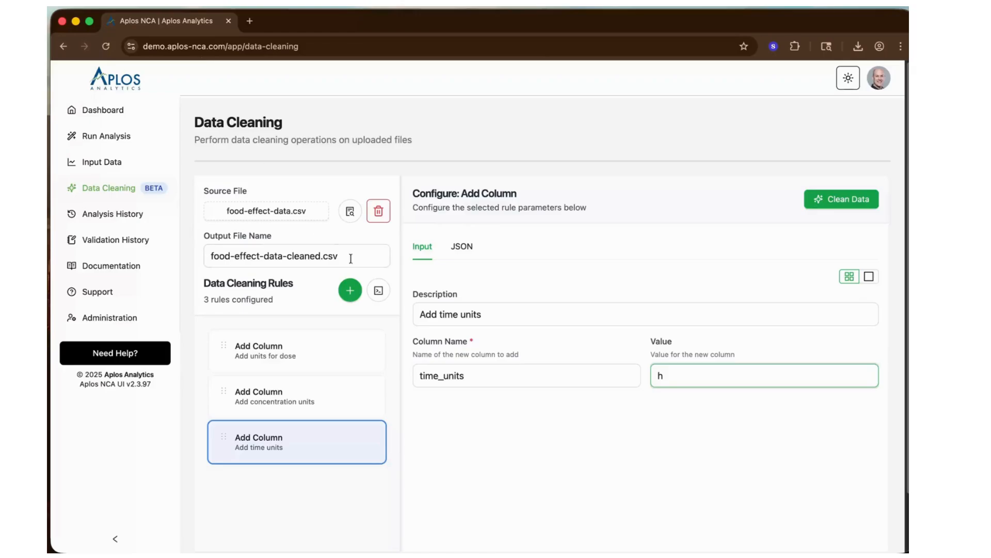
- Add an Arithmetic Conversion rule and another Add Column rule to the data cleaning rules
click(351, 290)
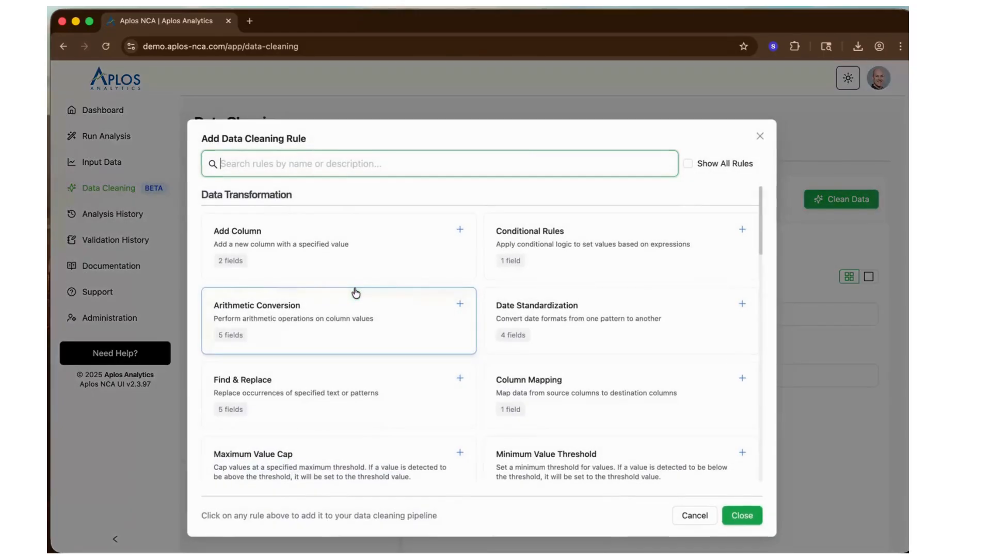
click(297, 334)
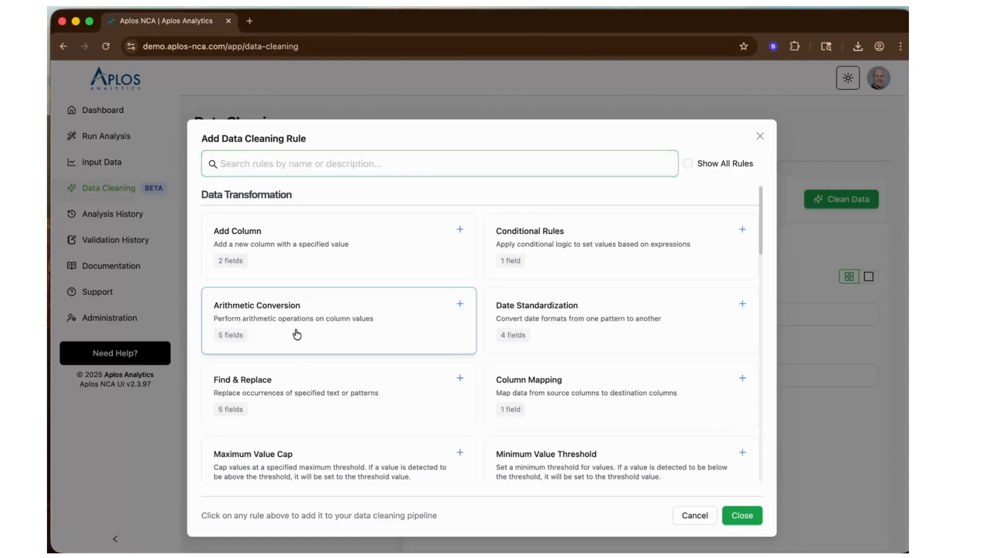
click(327, 241)
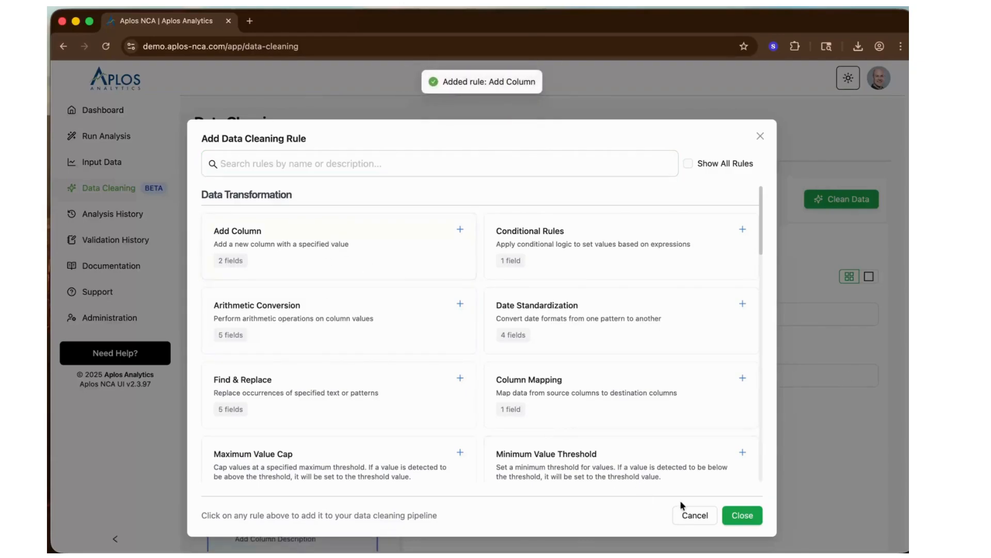
click(744, 514)
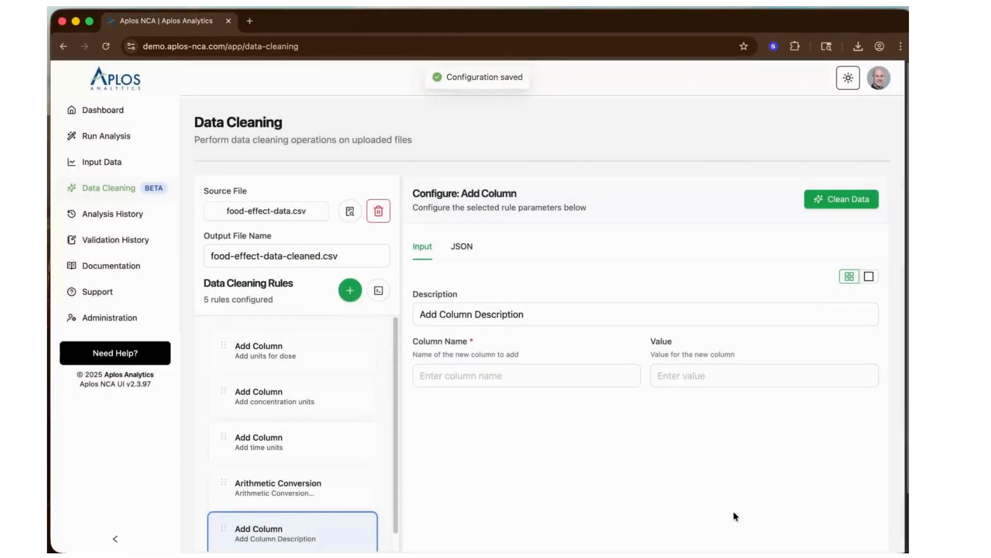
- Change the description of the Arithmetic Conversion rule to "Convert dose from ug to mg"
click(306, 480)
drag(420, 314, 580, 294)
text(Convert)
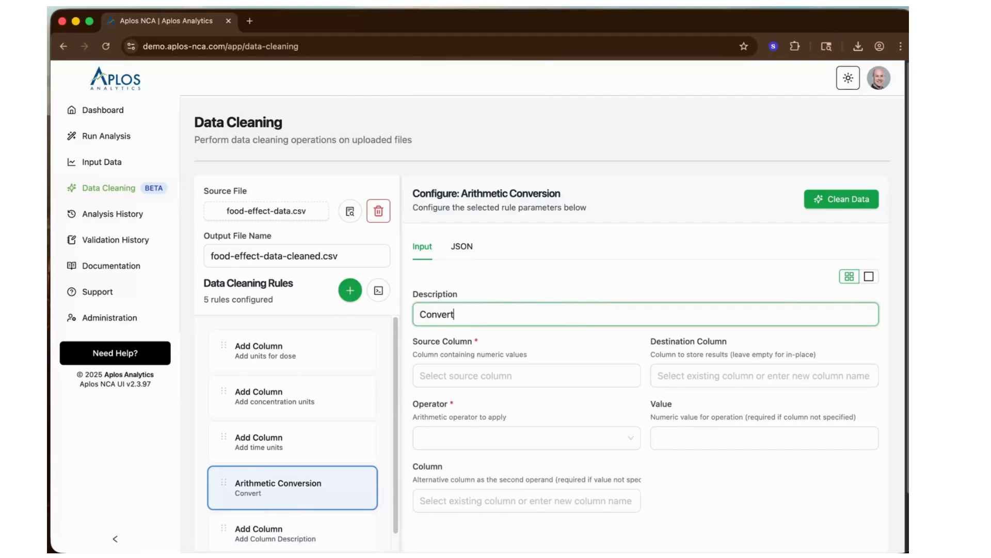
text( dose from ug to mg)
key(Tab)
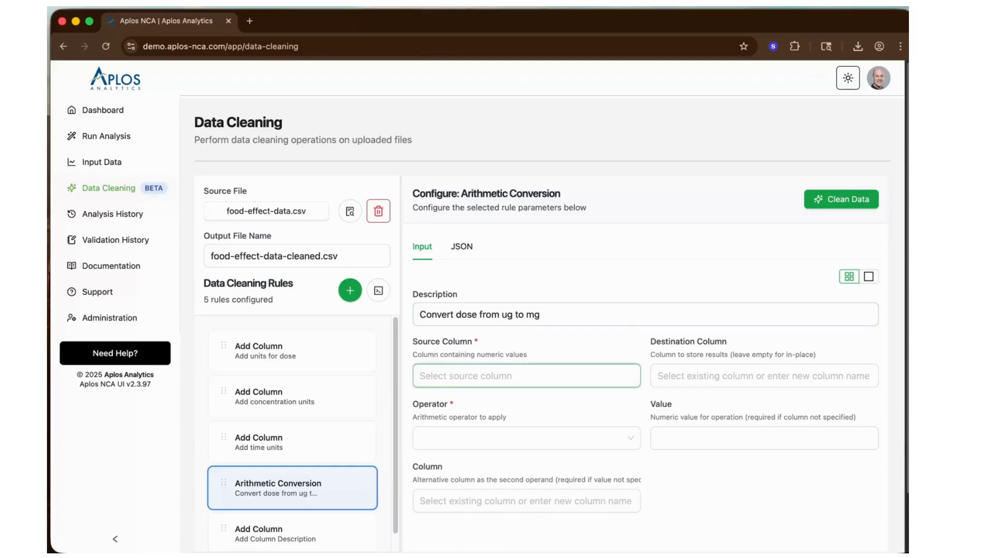
- Set the conversion rule's source column to dose and its destination column to dose_mg
click(454, 376)
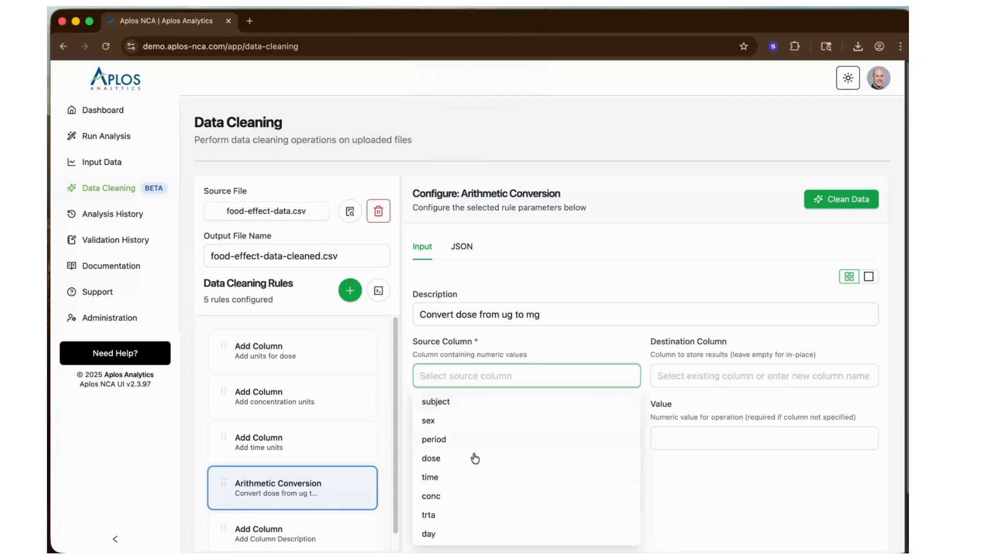
click(438, 466)
click(684, 376)
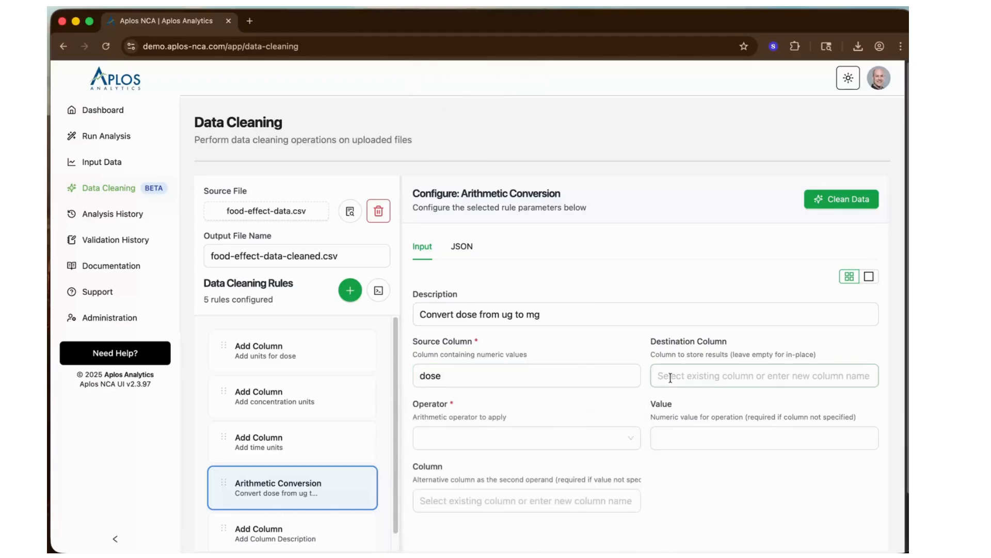
text(dose)
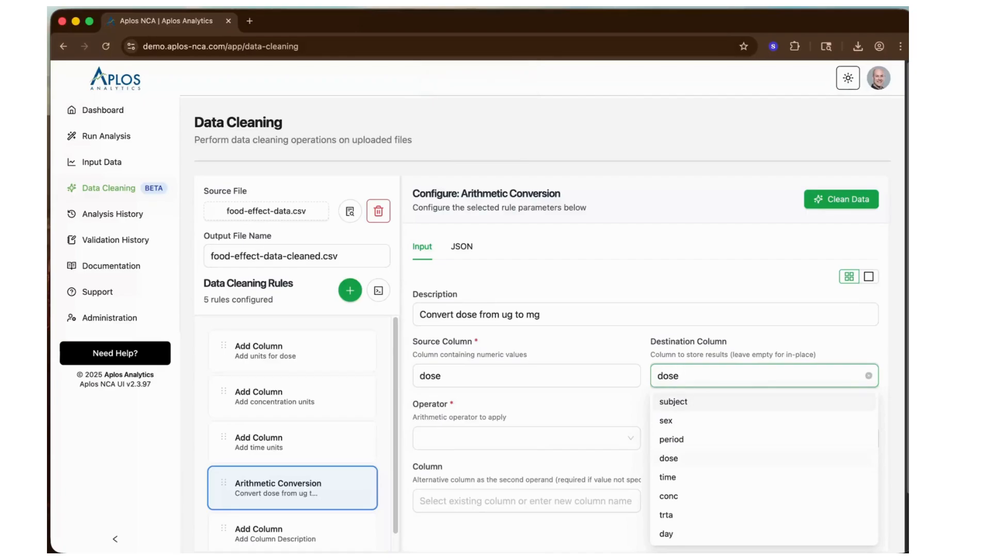
text(2mg)
- Set the conversion rule's operator to Divide (/) with a value of 1000
click(543, 442)
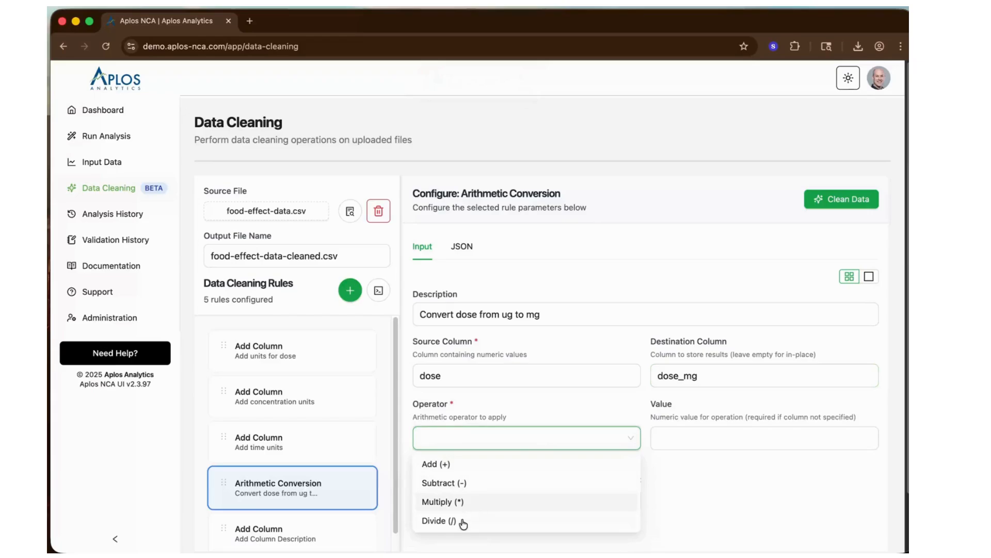
click(461, 521)
click(676, 437)
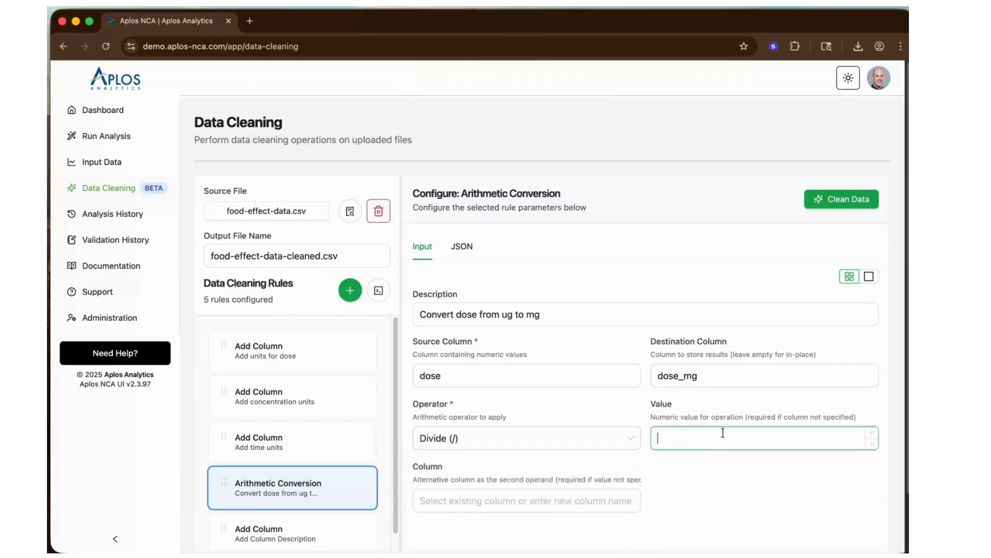
text(1000)
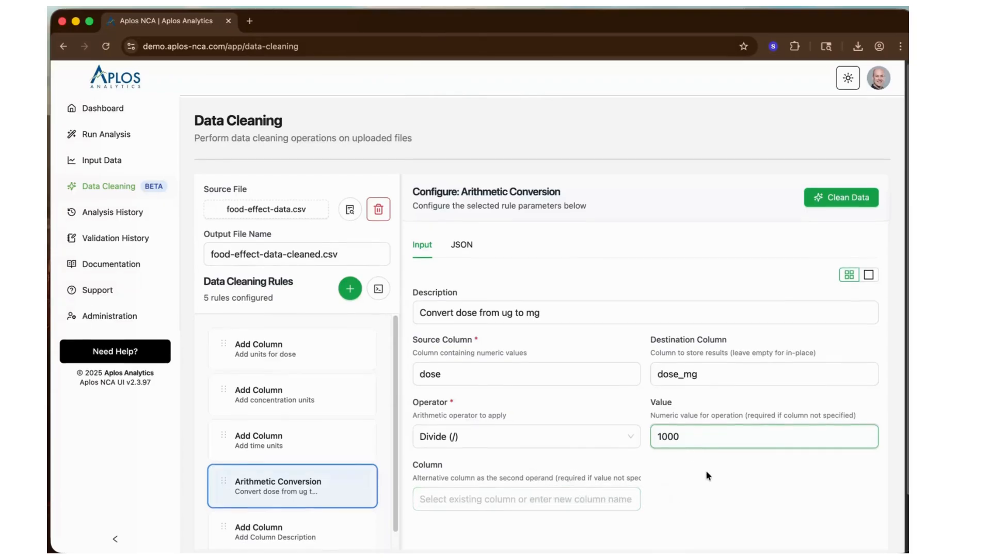
- Change the description of the last Add Column rule to "Add mg dose units"
scroll(705, 470, down, 2)
click(273, 488)
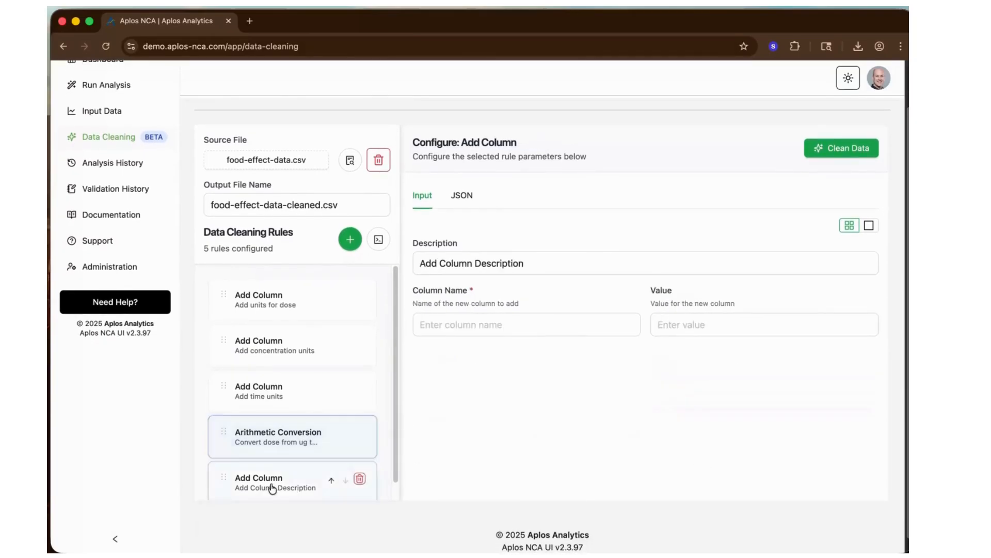
drag(527, 263, 414, 264)
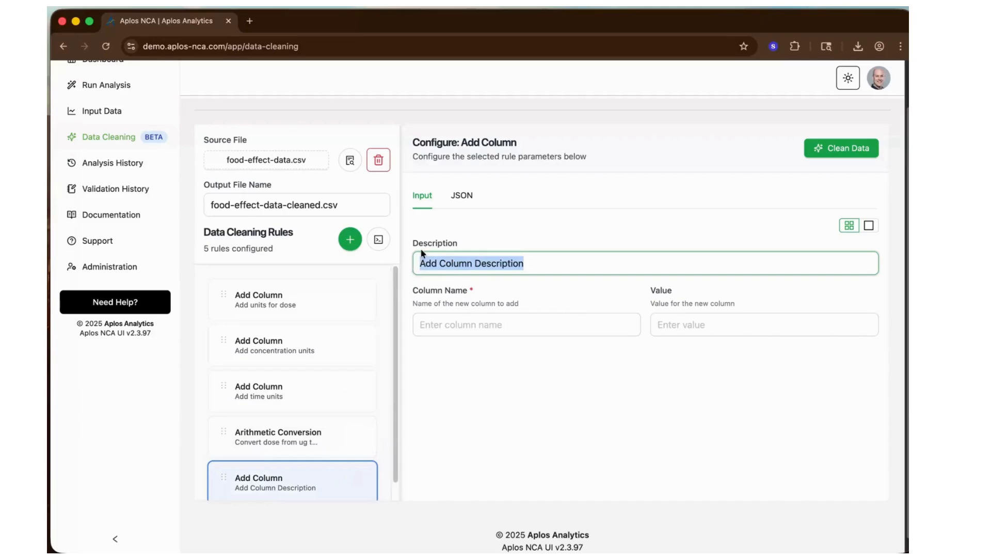
text(Add mg dose units)
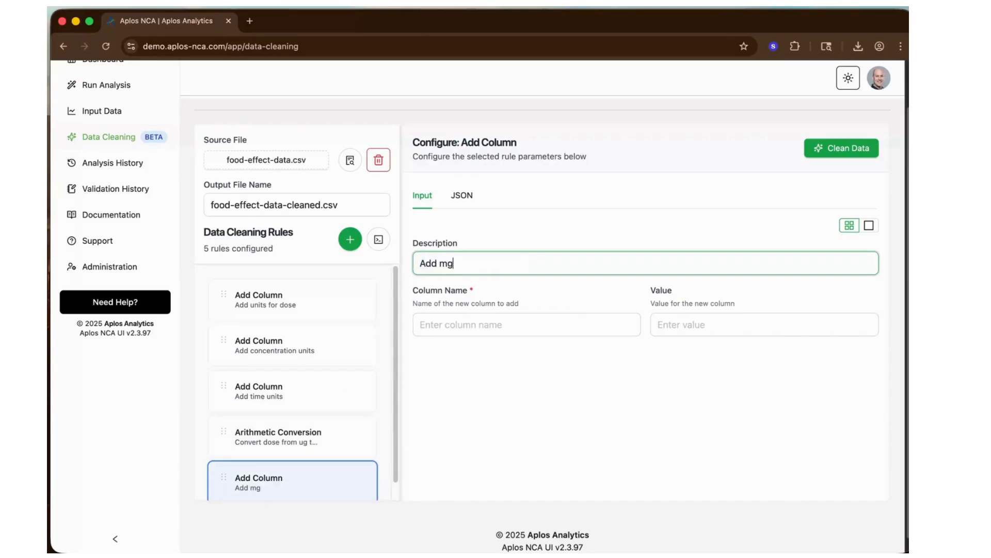
- Set the mg dose units rule's column name to dose_mg_units and its value to mg
key(Tab)
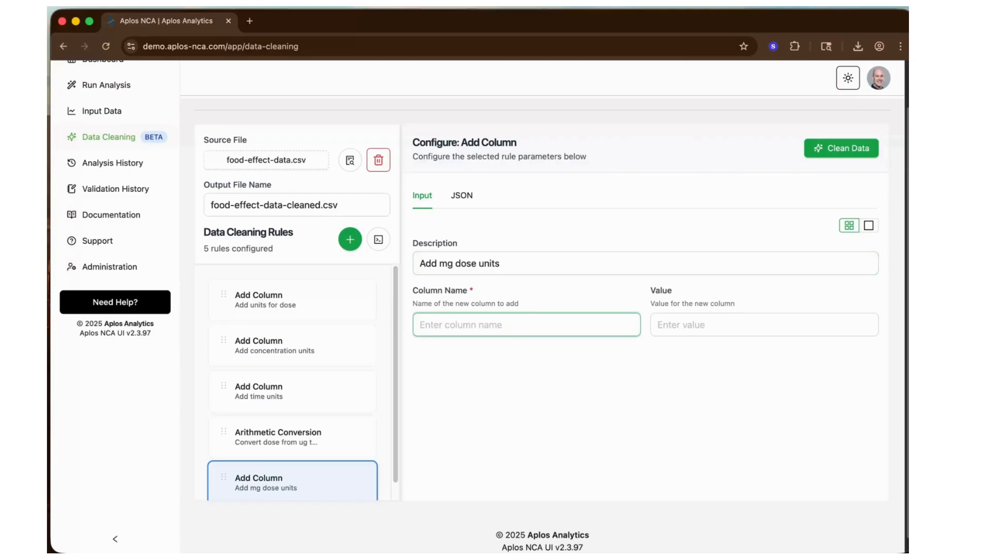
text(dose_)
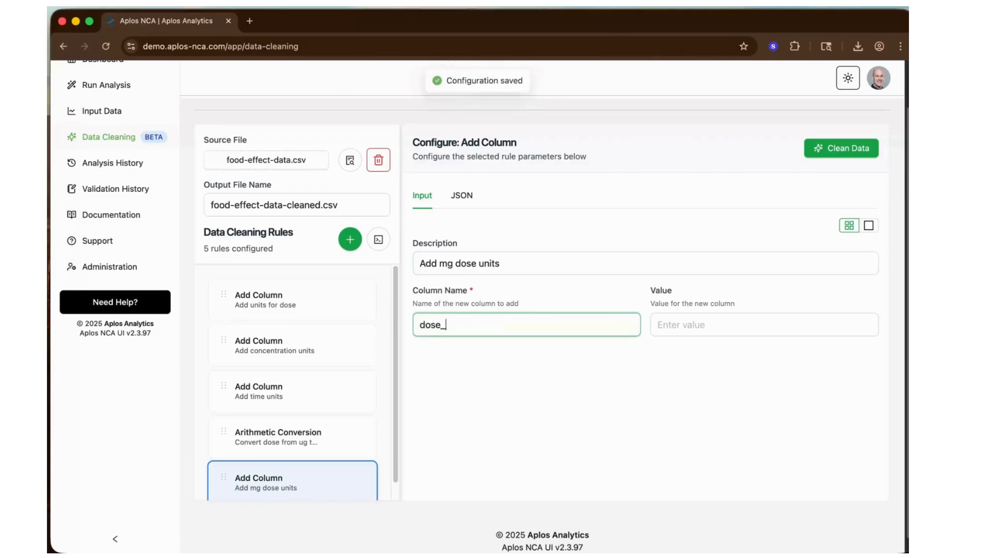
text(mg_units)
key(Tab)
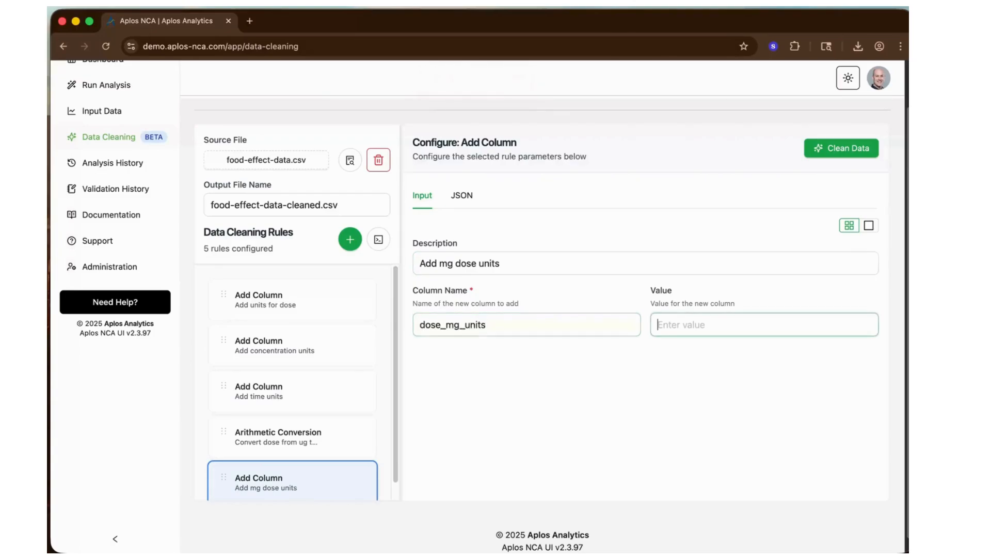
text(mg)
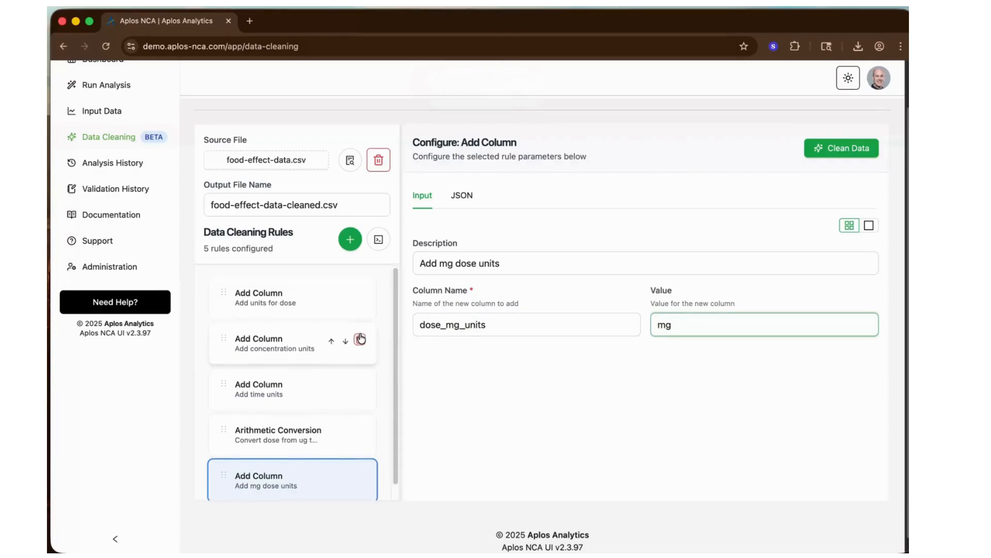
- View the food-effect-data.csv source data and examine the values in the day column
scroll(391, 380, down, 1)
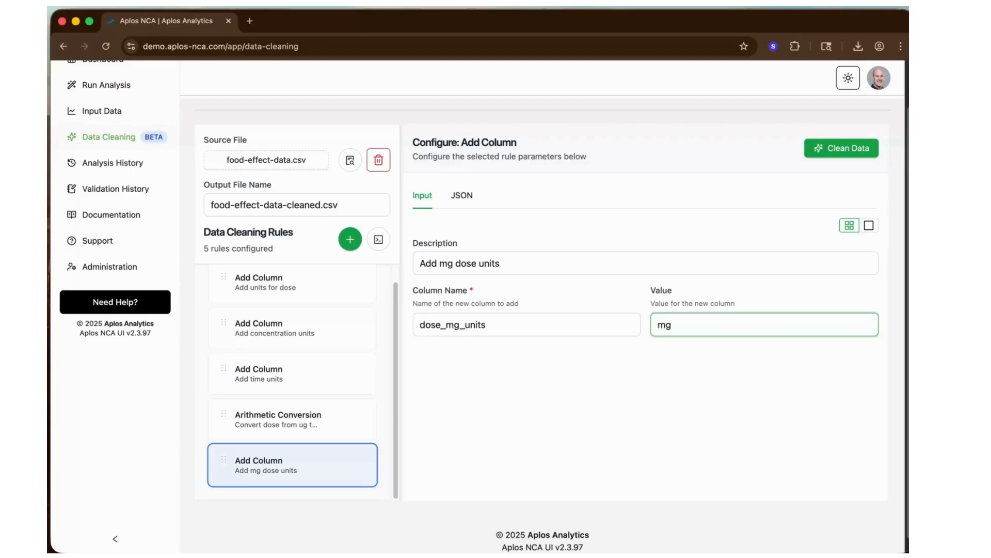
click(350, 161)
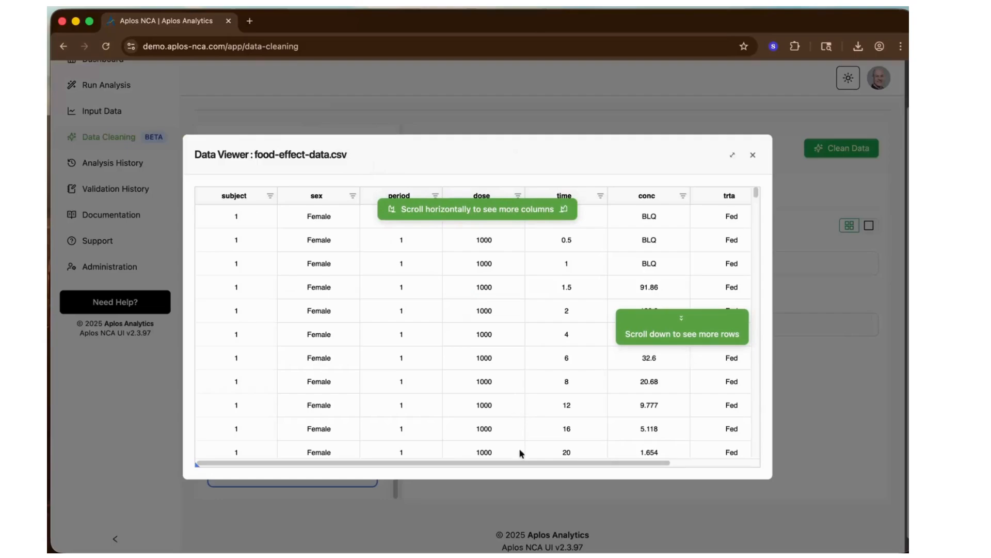
drag(525, 467, 648, 464)
click(715, 218)
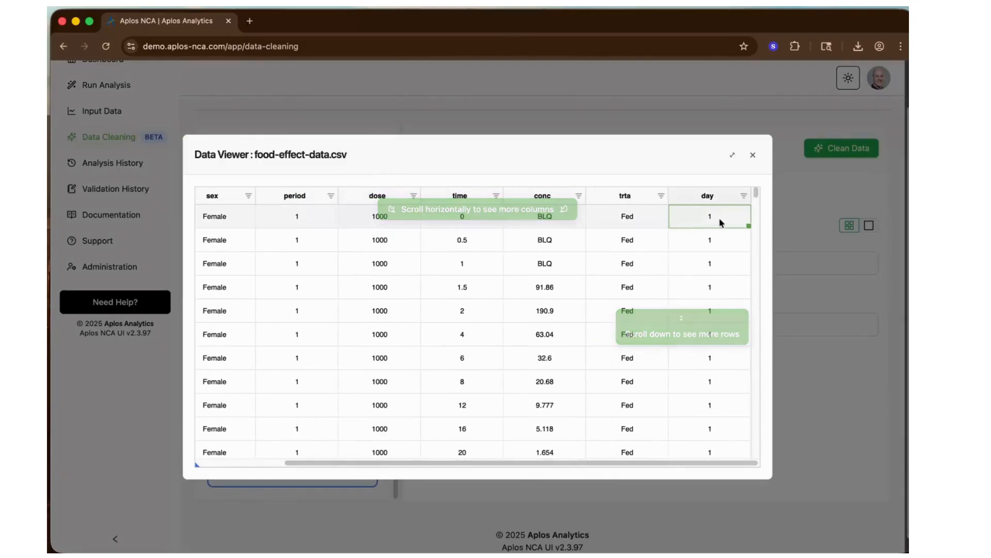
scroll(699, 426, down, 10)
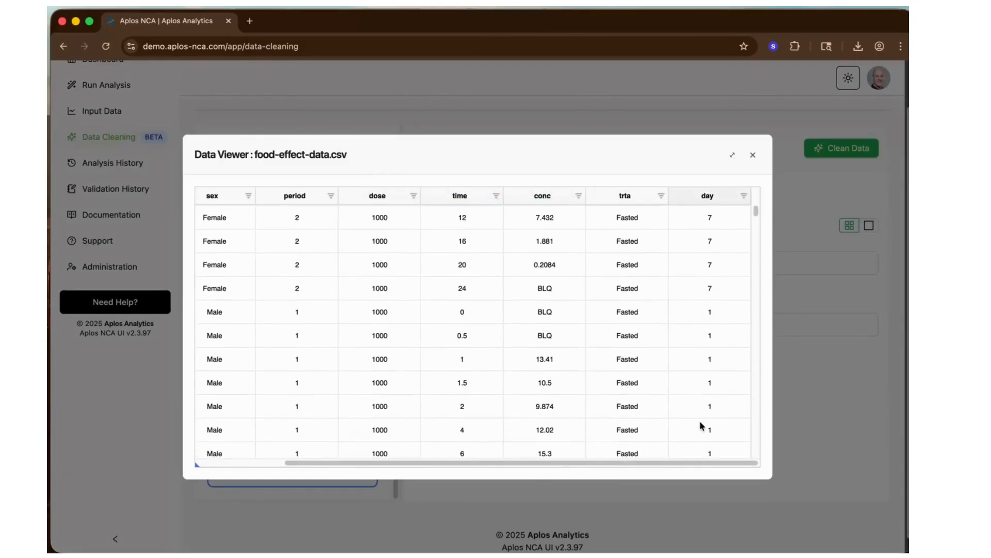
scroll(700, 425, down, 1)
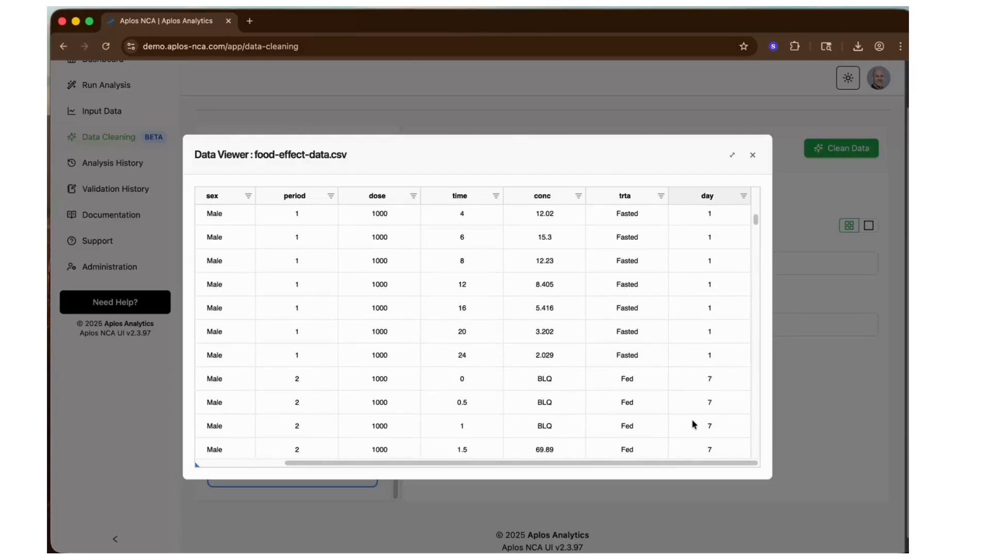
click(755, 156)
- Add another Add Column rule and a Find & Replace rule to the data cleaning rules
click(353, 239)
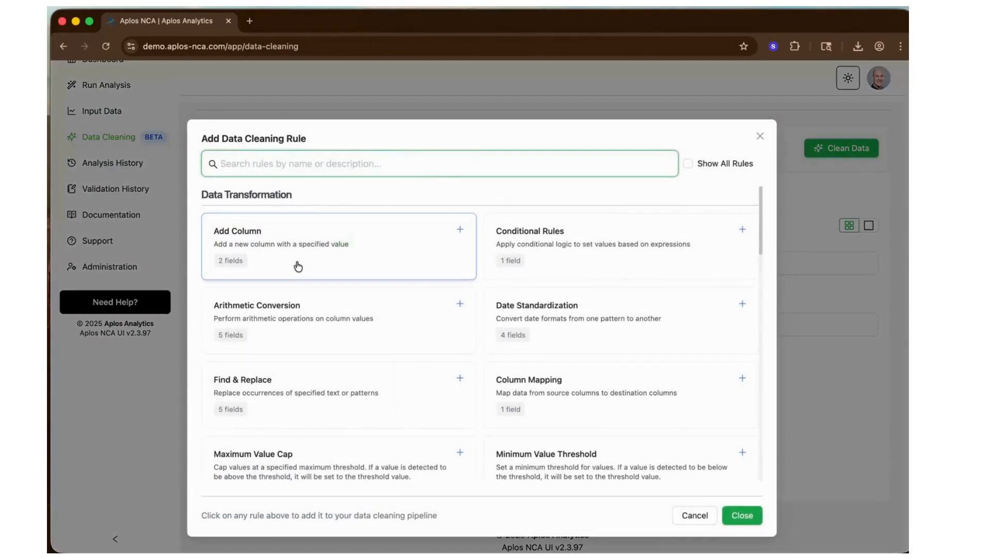
click(285, 241)
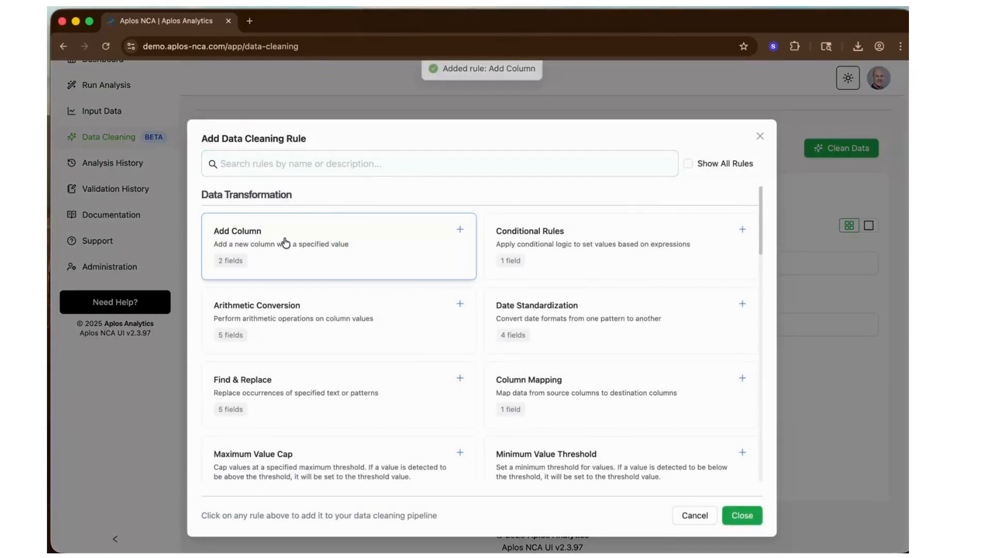
click(298, 395)
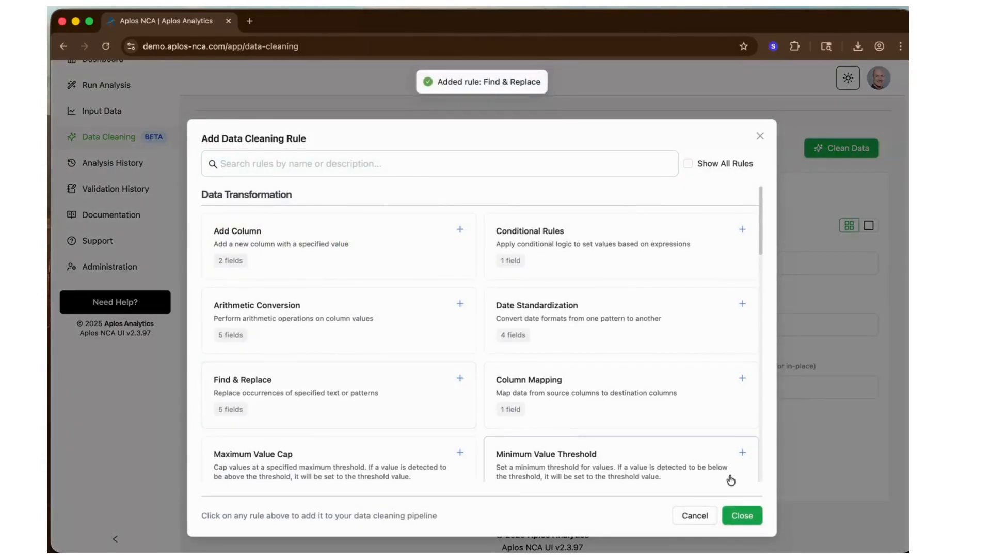
click(744, 517)
- Change the description of the new Add Column rule to "Add Study Day Text column"
scroll(332, 370, down, 3)
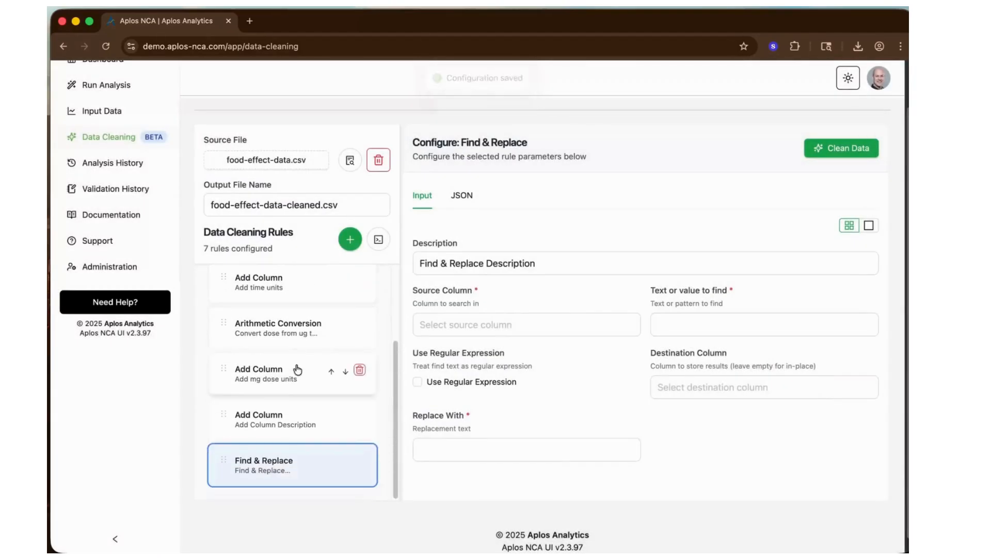
click(274, 418)
click(524, 263)
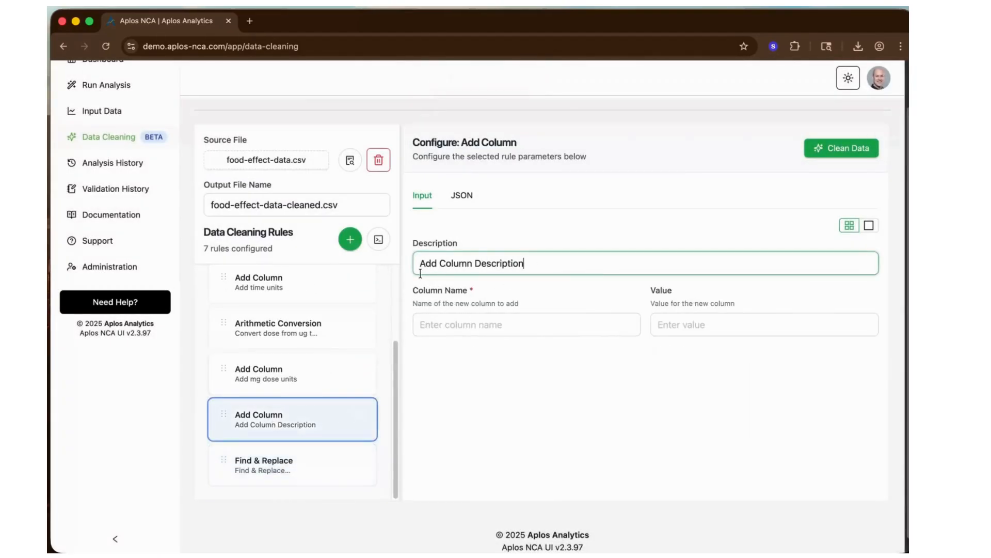
drag(523, 264, 414, 264)
text(Add Day)
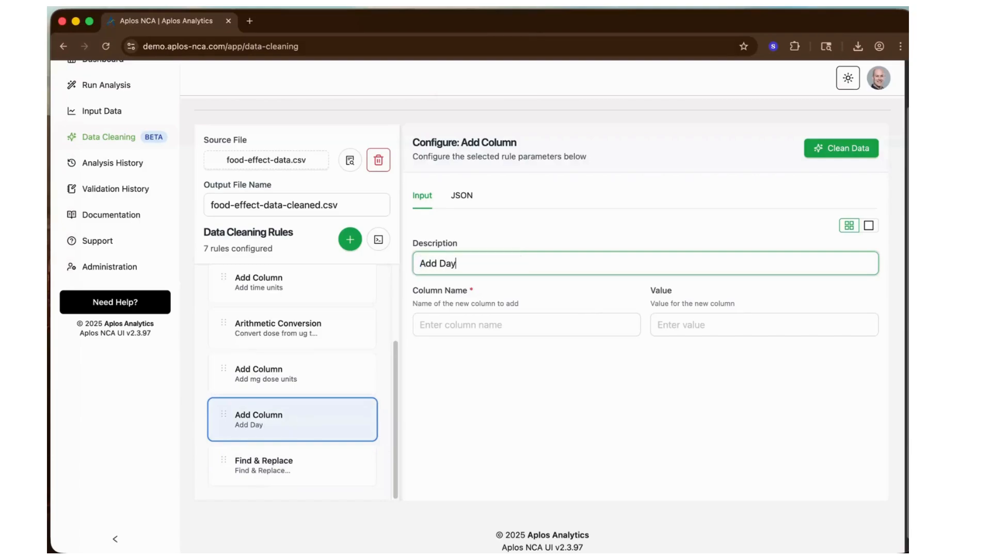
key(BackSpace)
key(BackSpace)
key(BackSpace)
text(Study Day Text column)
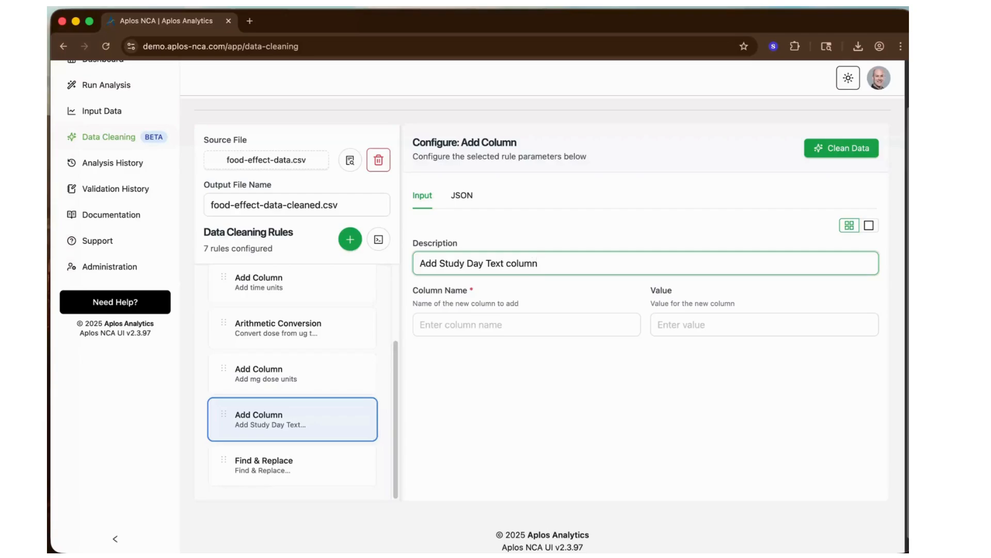
- Set the study day rule's column name to day_text and its value to "Day 1"
click(443, 324)
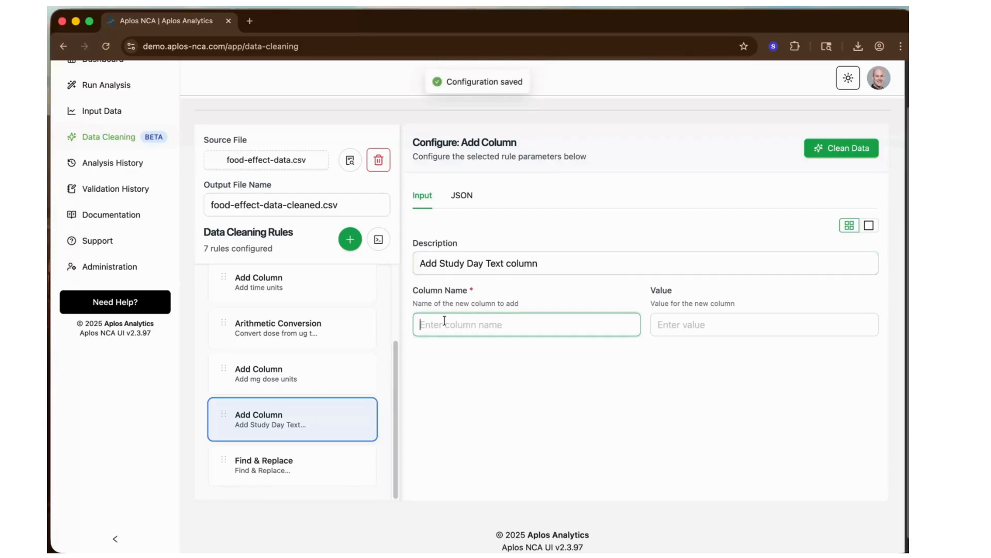
text(day_tex)
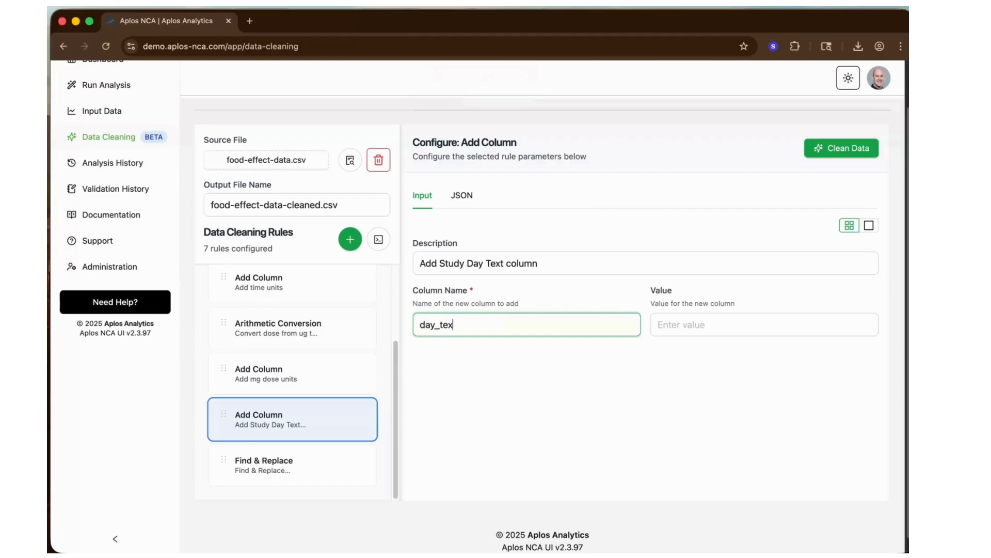
text(t)
key(Tab)
text(D)
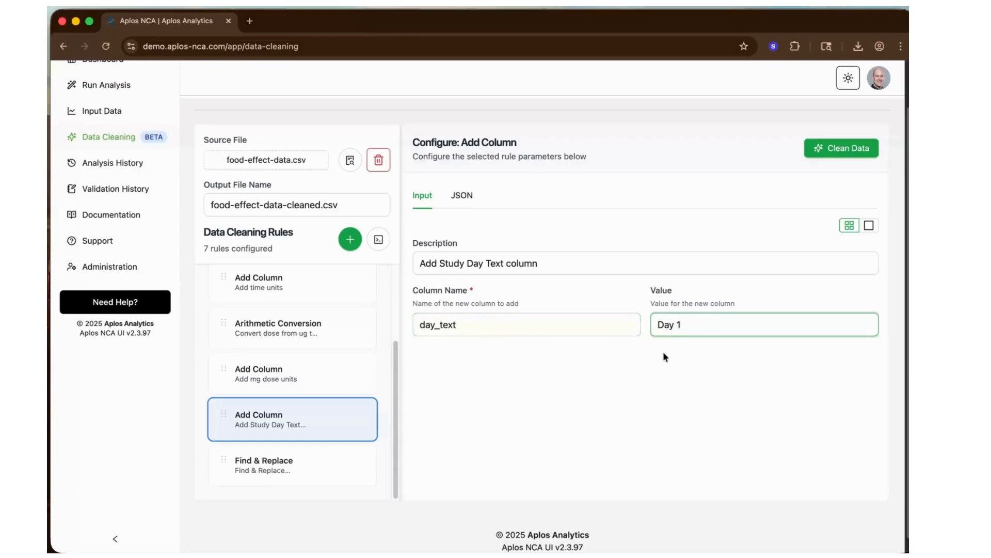
- Change the description of the Find & Replace rule to "Replace day_text with Day 7"
click(263, 470)
drag(544, 263, 410, 263)
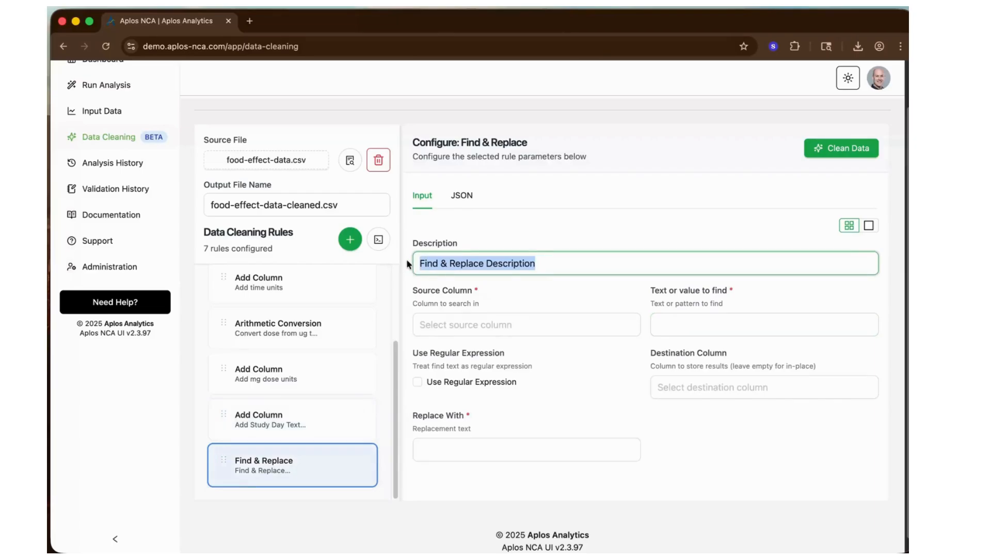
text(Replace)
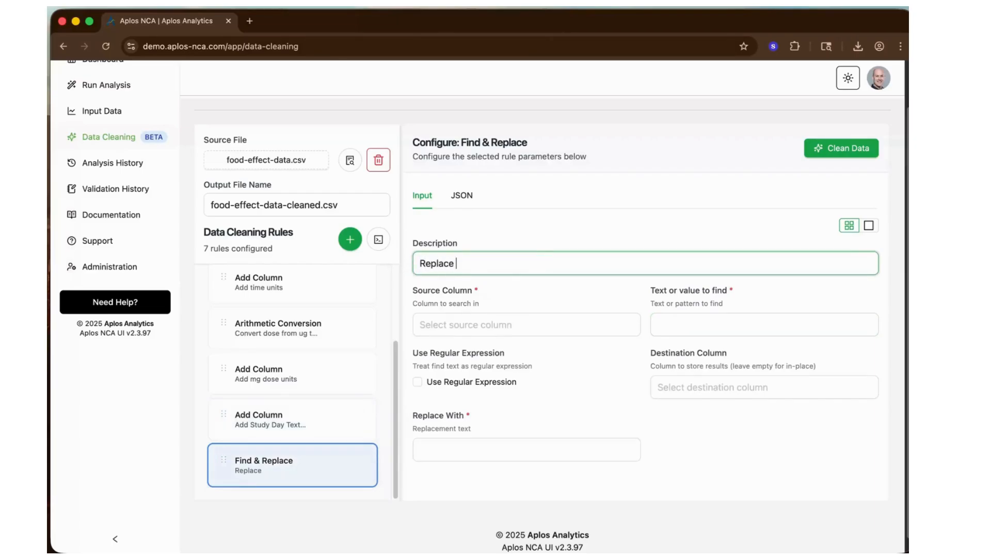
text( day_text with Day 7)
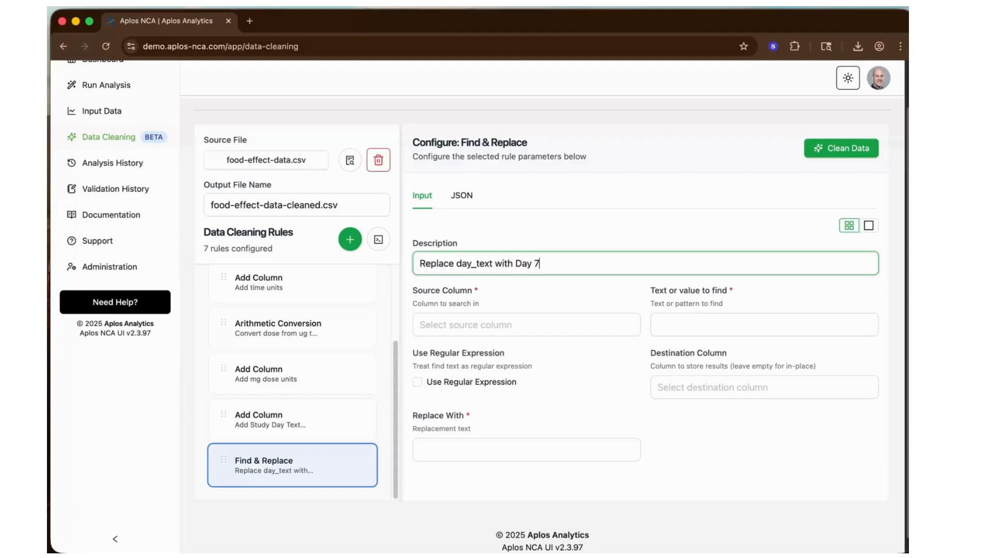
- Set the Find & Replace rule's source column to day and the value to find to 7
click(444, 325)
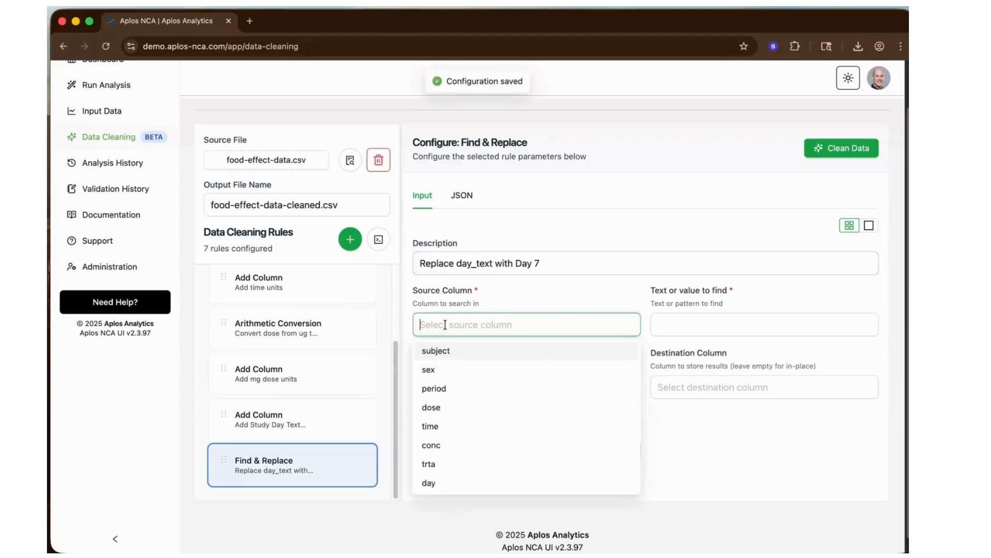
click(445, 482)
click(689, 333)
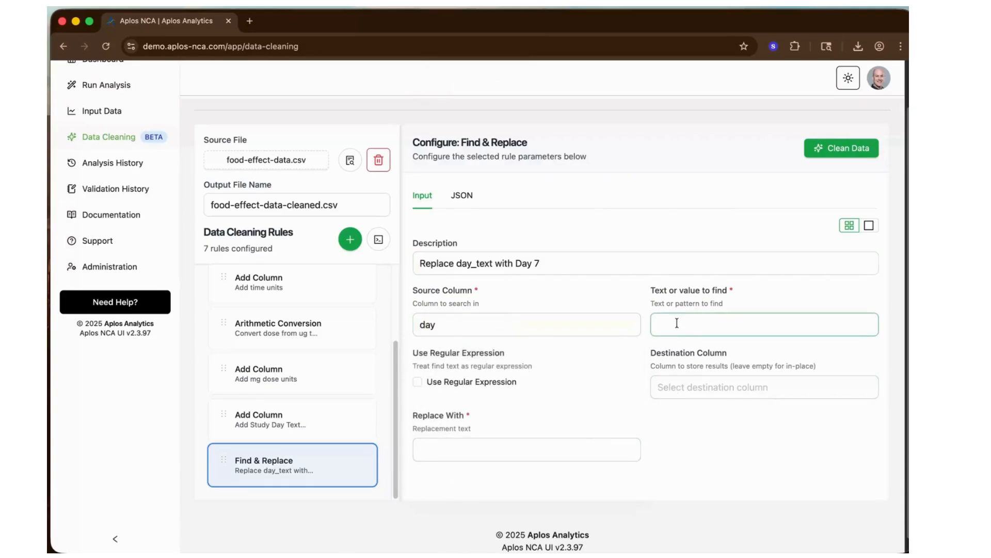
text(7)
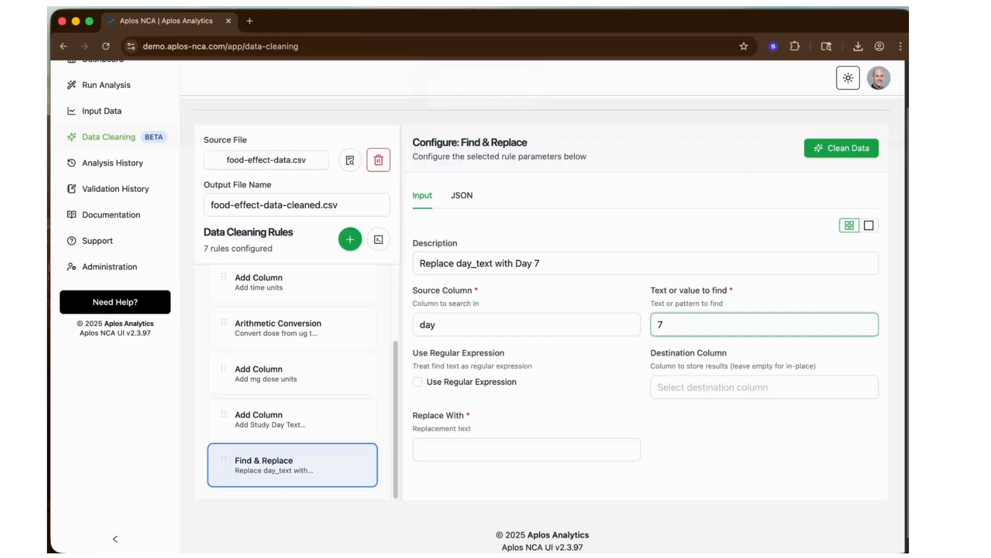
- Set the Find & Replace rule's destination column to day_text and its replacement text to "Day 7"
click(680, 390)
text(day_text)
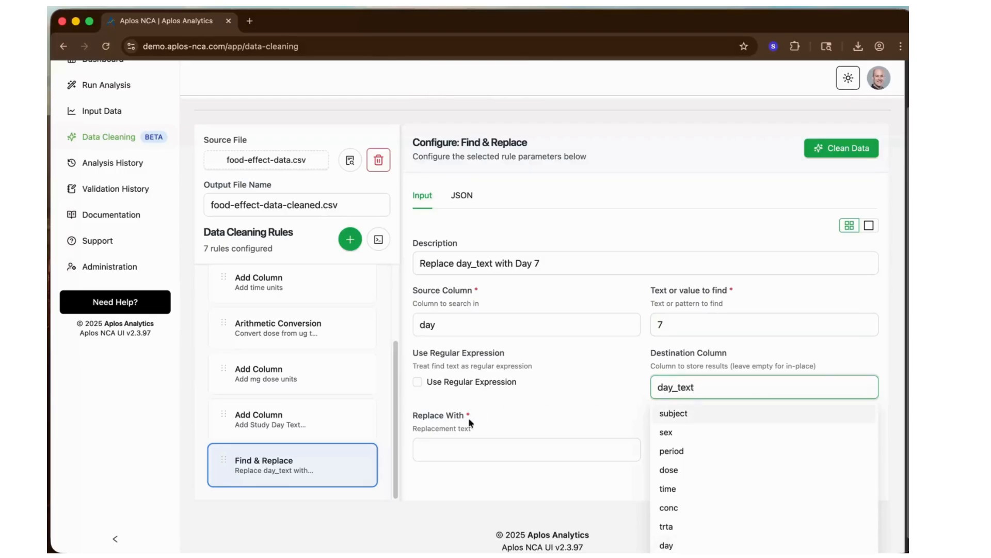
click(460, 448)
text(Day )
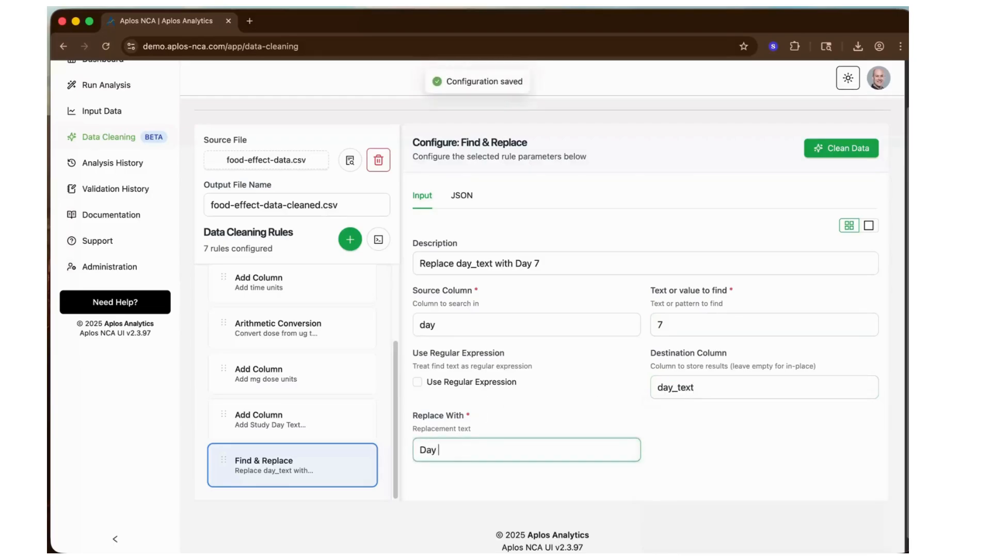
text(7)
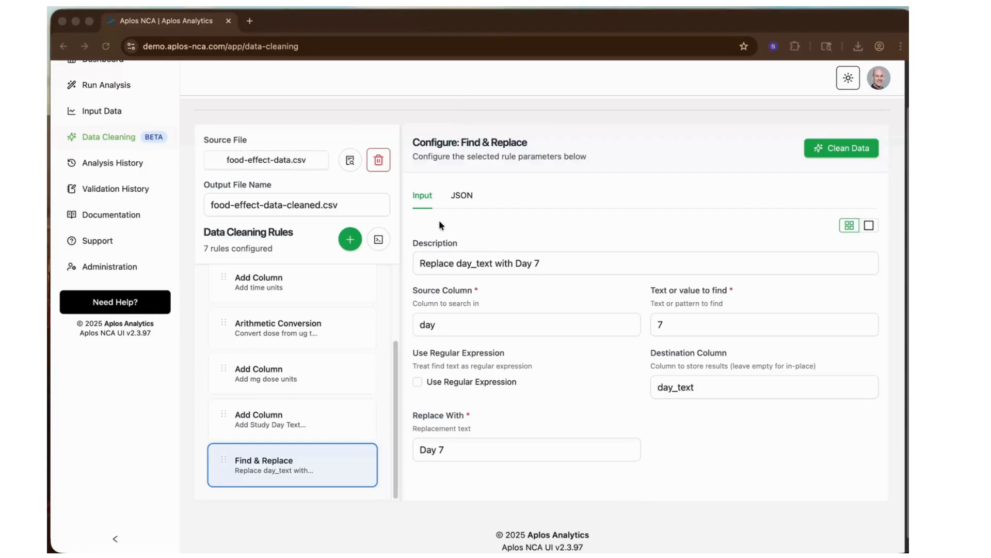
- Add the BLQ handling rule "BLQ - Set all BLQ value to 'N'" to the data cleaning rules
click(351, 241)
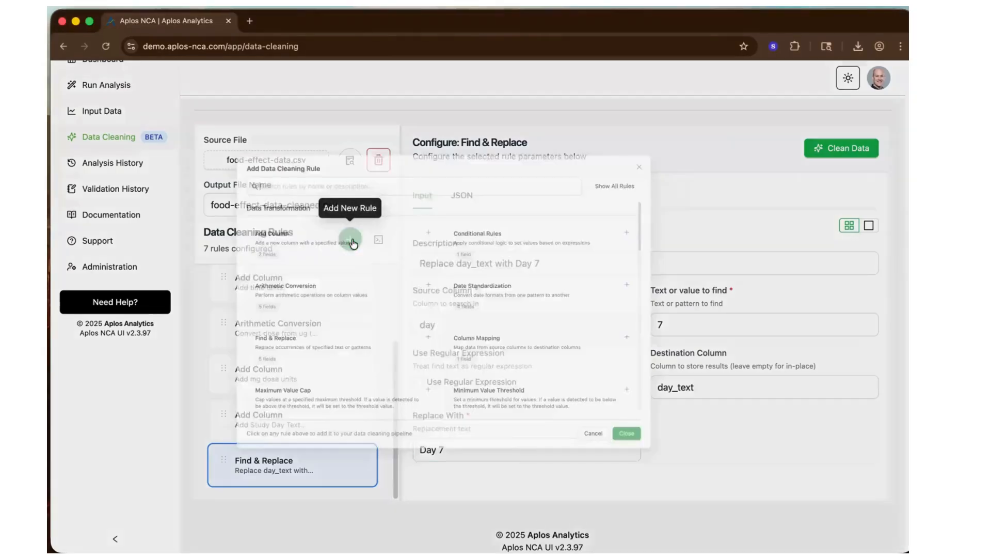
scroll(453, 423, down, 2)
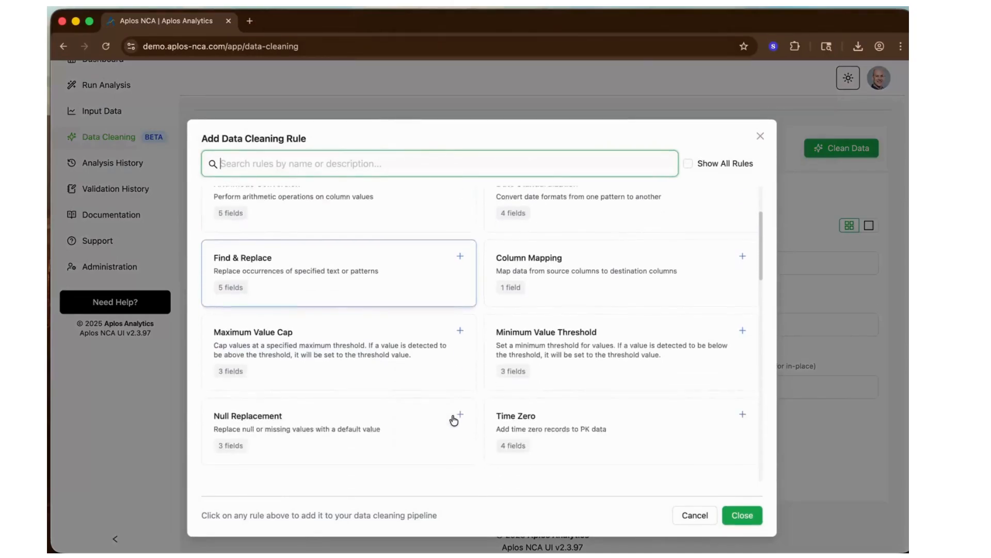
scroll(454, 419, down, 5)
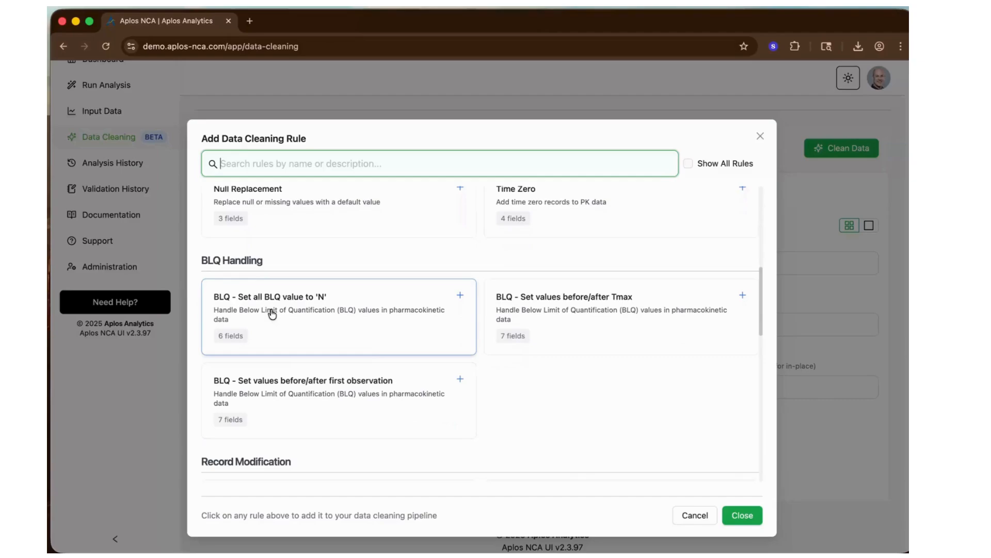
click(305, 318)
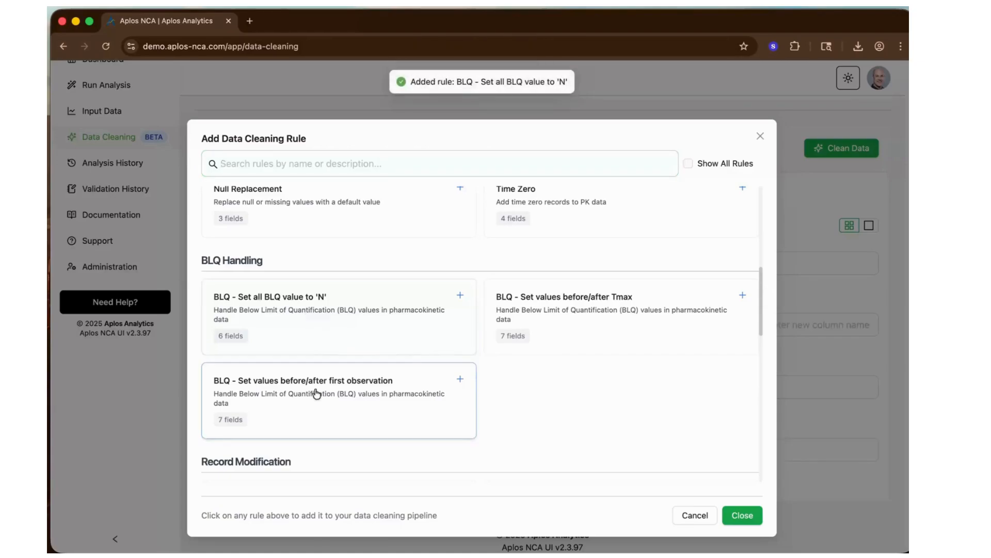
- Add the BLQ handling rule "BLQ - Set values before/after first observation" and finish adding rules
click(288, 409)
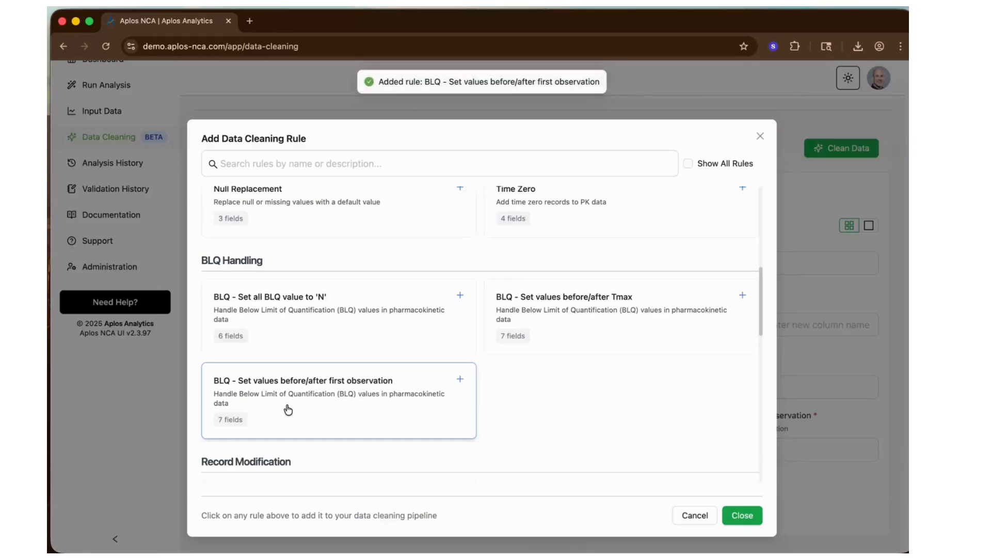
click(744, 517)
- Change the description of the "BLQ - Set all BLQ value to 'N'" rule to "BLQ - Set all BLQ to 0 for tables and plots"
scroll(338, 420, down, 2)
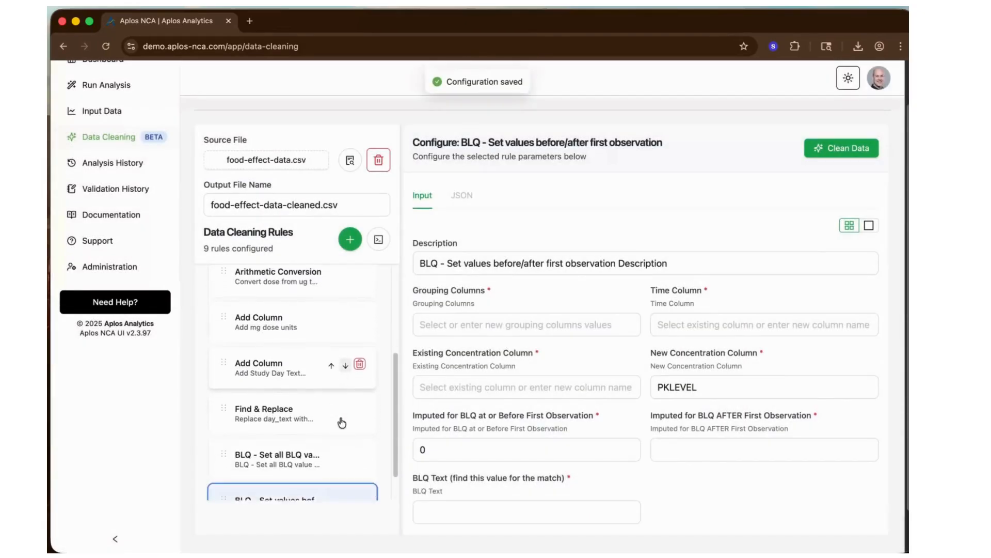
click(264, 421)
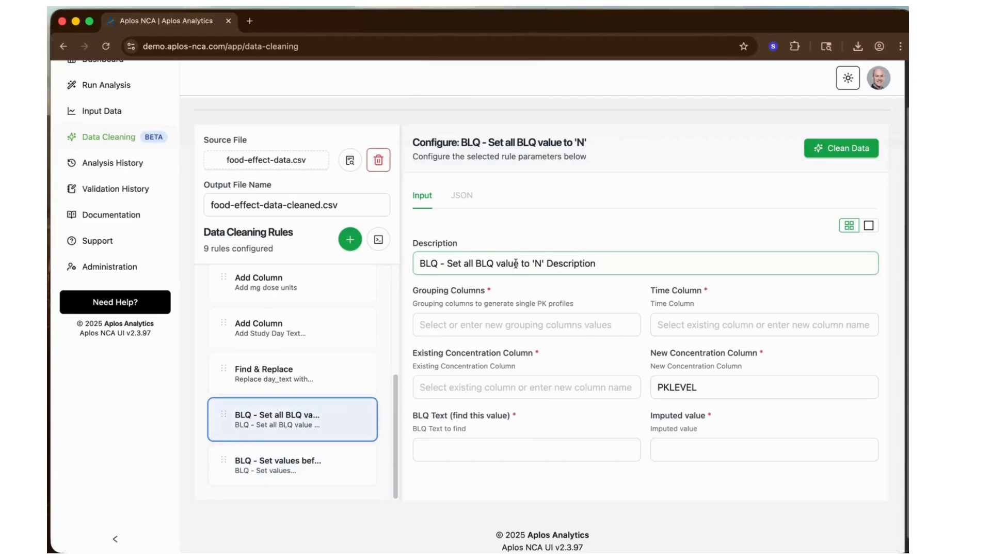
drag(498, 265, 627, 263)
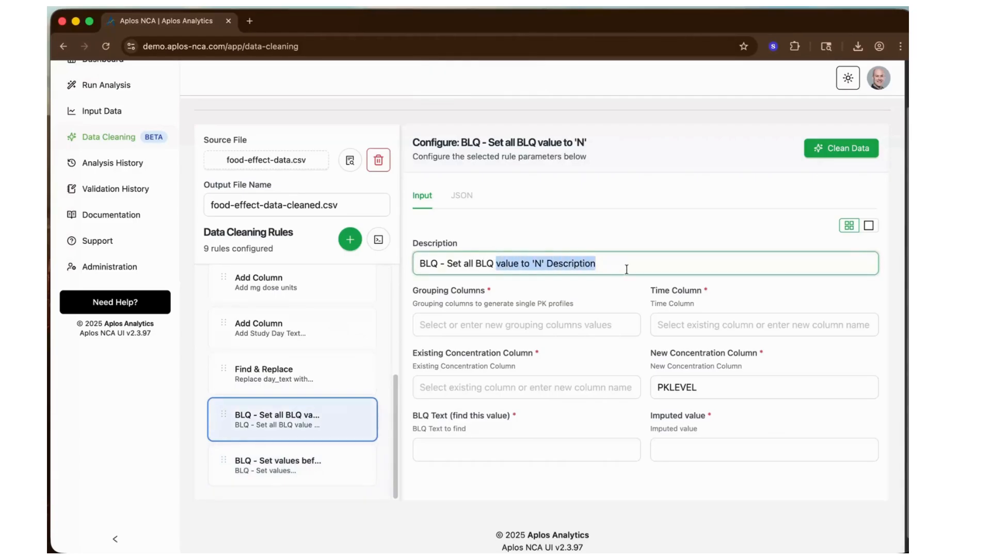
key(BackSpace)
text(to 0 for tab)
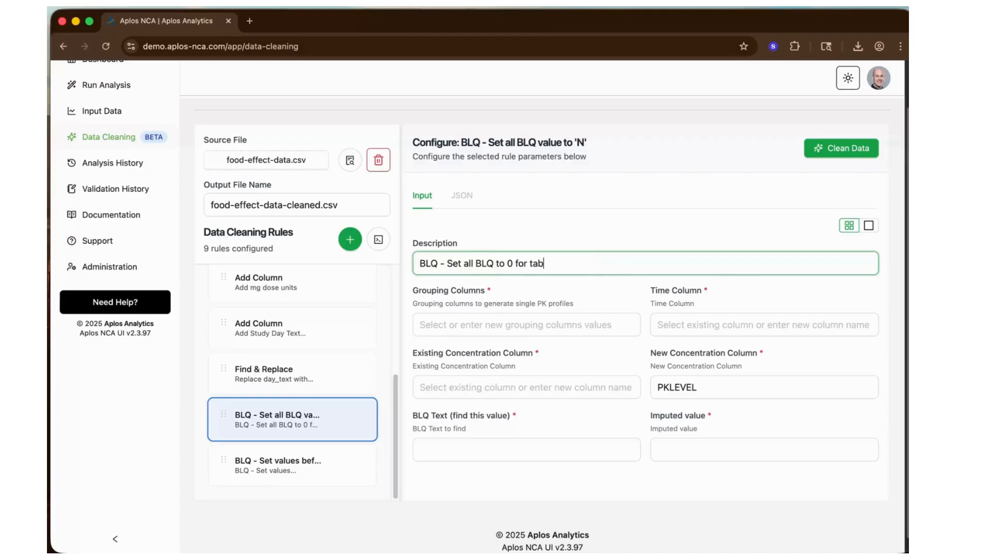
text(les and plots)
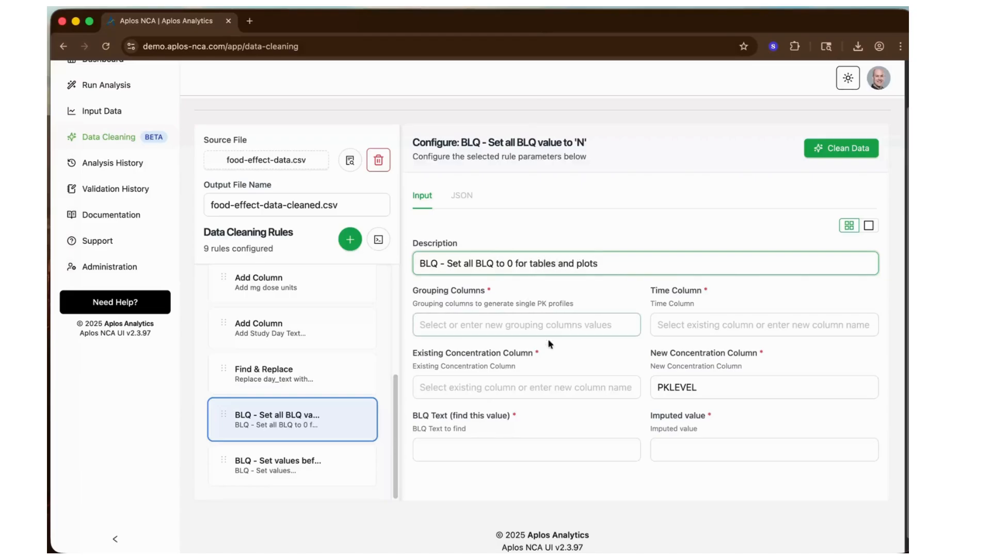
- Set the set-all BLQ rule's grouping columns to subject and period and its time column to time
click(454, 318)
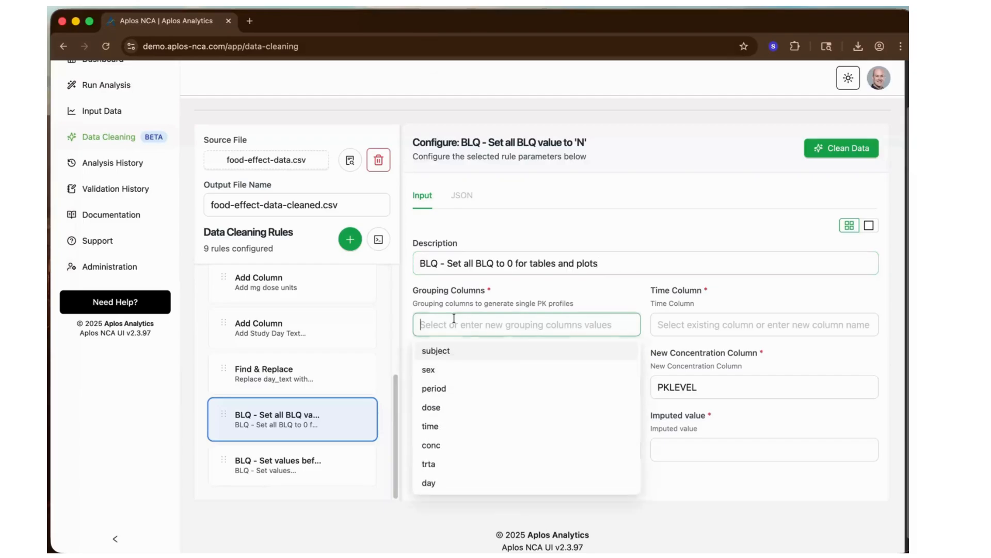
click(443, 351)
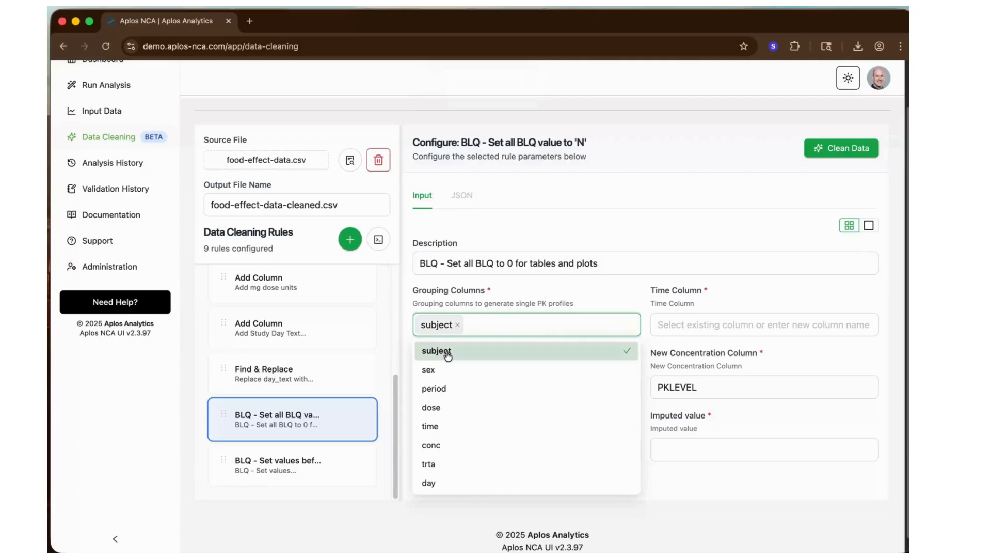
click(440, 395)
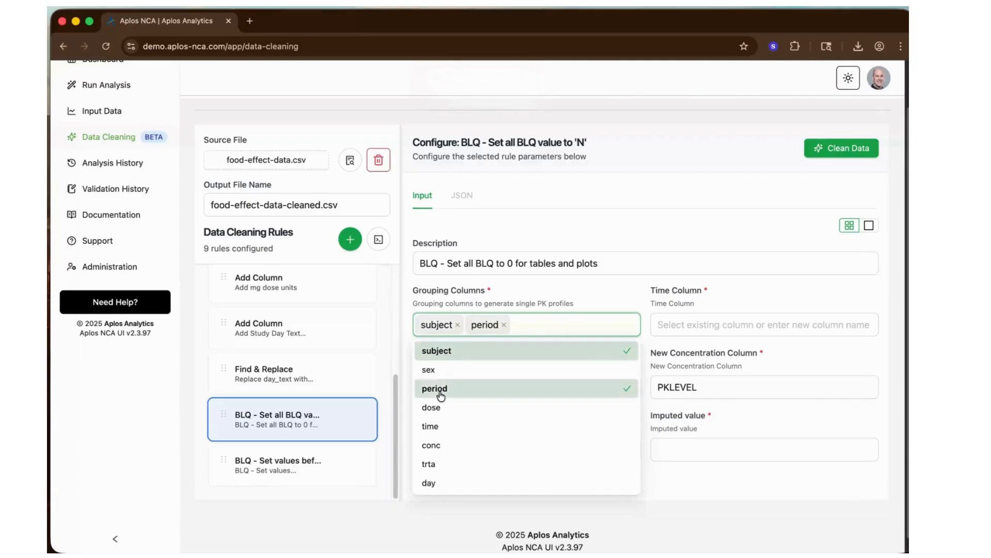
click(666, 324)
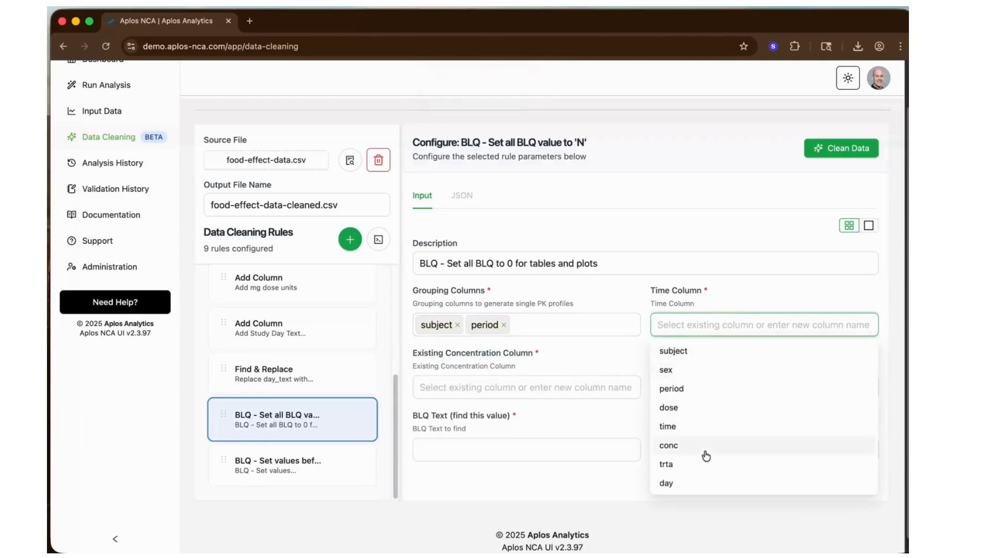
click(676, 426)
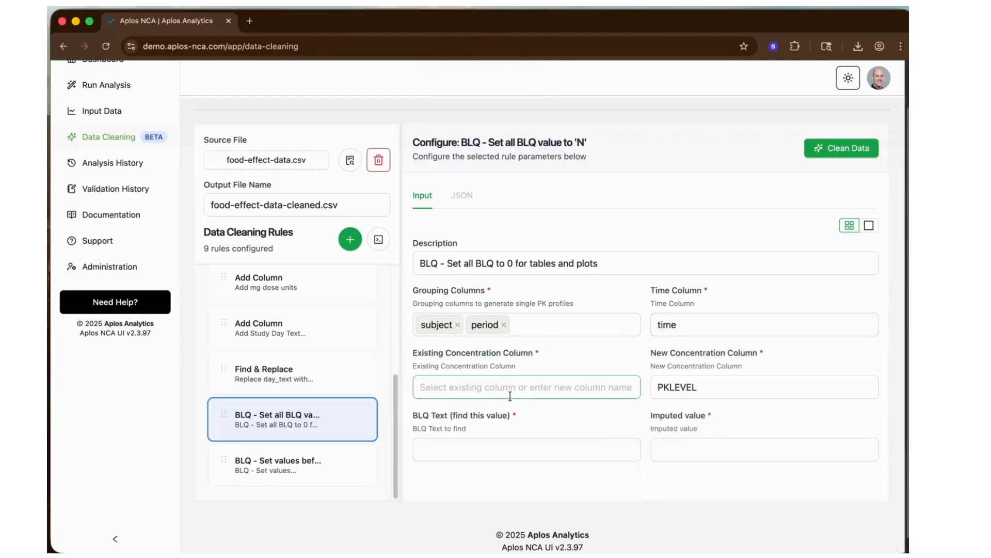
- Set the set-all BLQ rule's existing concentration column to conc
click(471, 391)
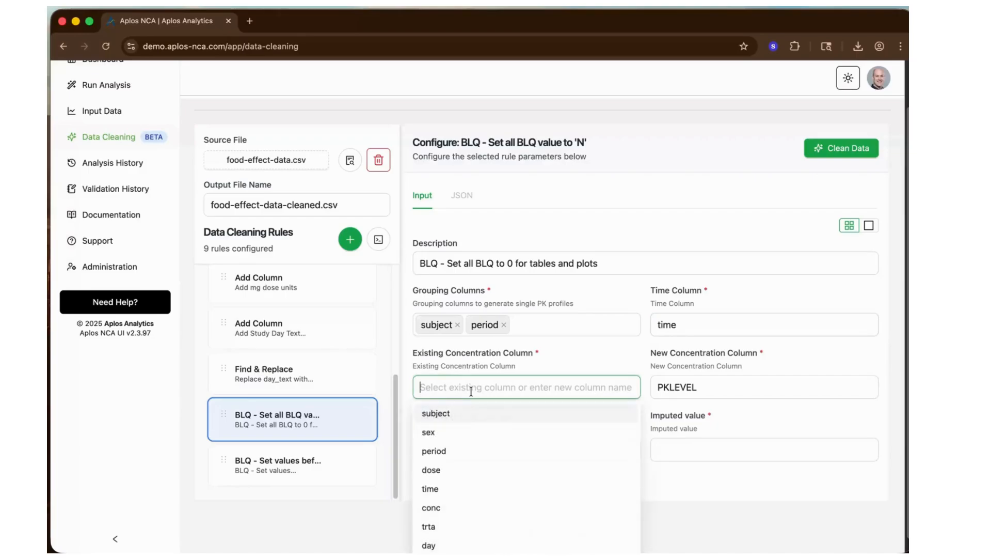
click(431, 508)
click(710, 388)
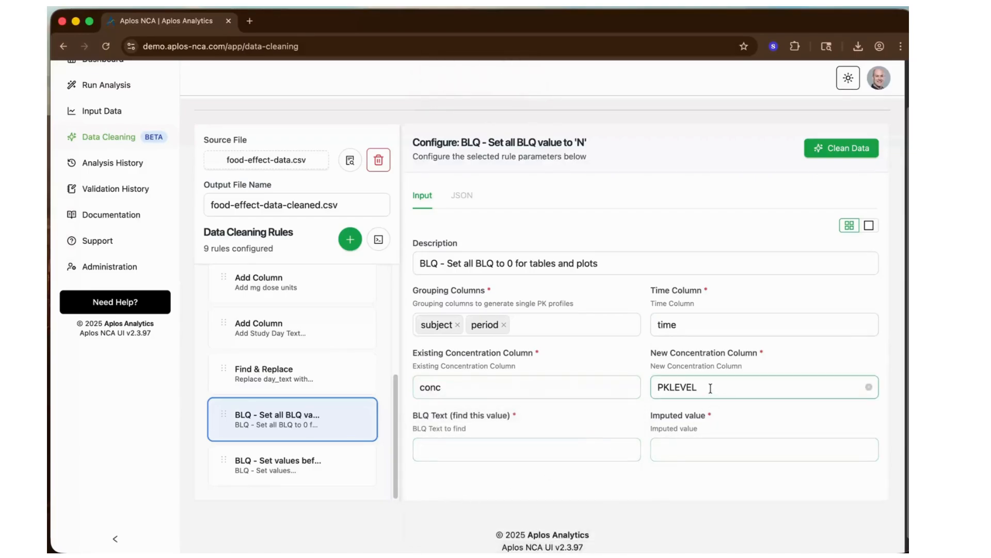
- Check how BLQ entries are written in food-effect-data.csv, and set the rule's BLQ text to BLQ and its imputed value to 0
click(525, 445)
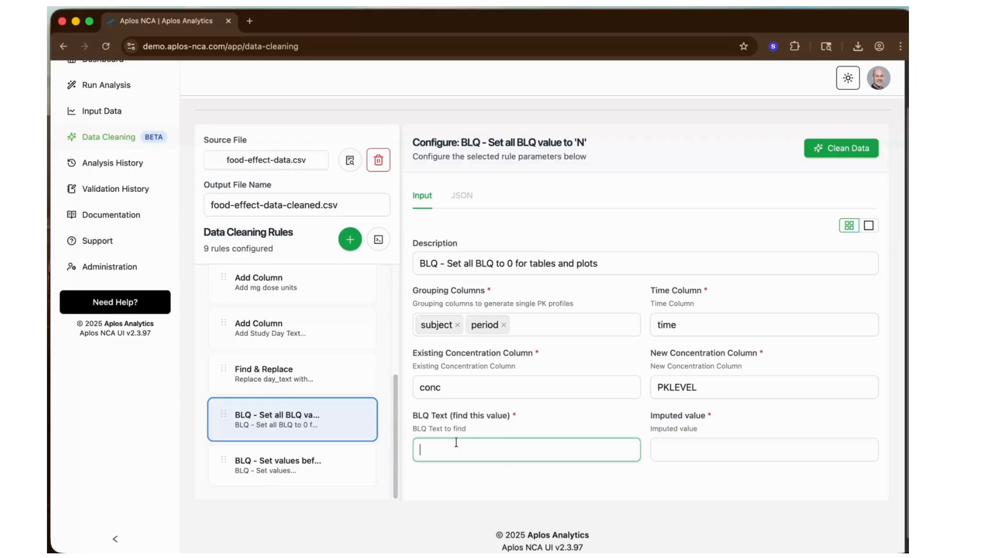
click(350, 161)
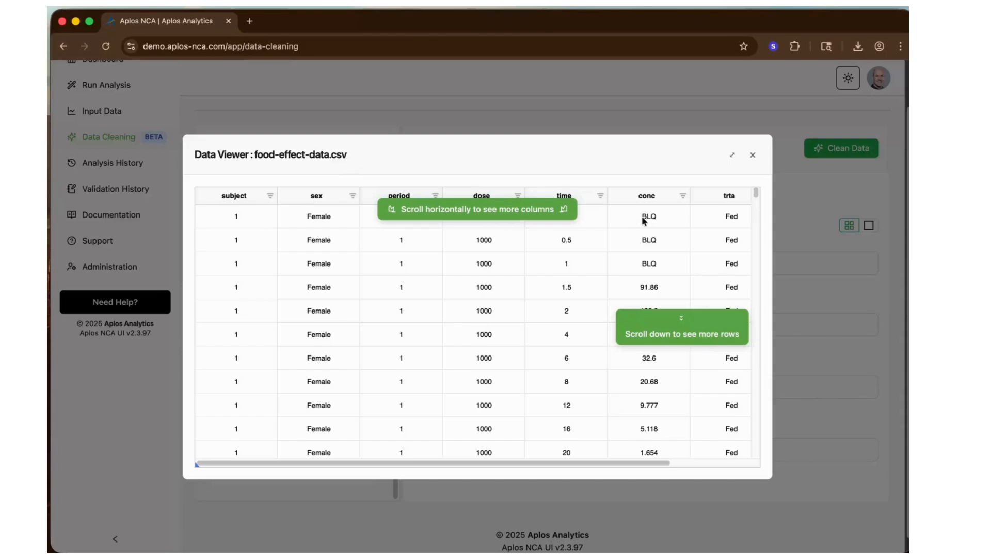
scroll(651, 258, down, 3)
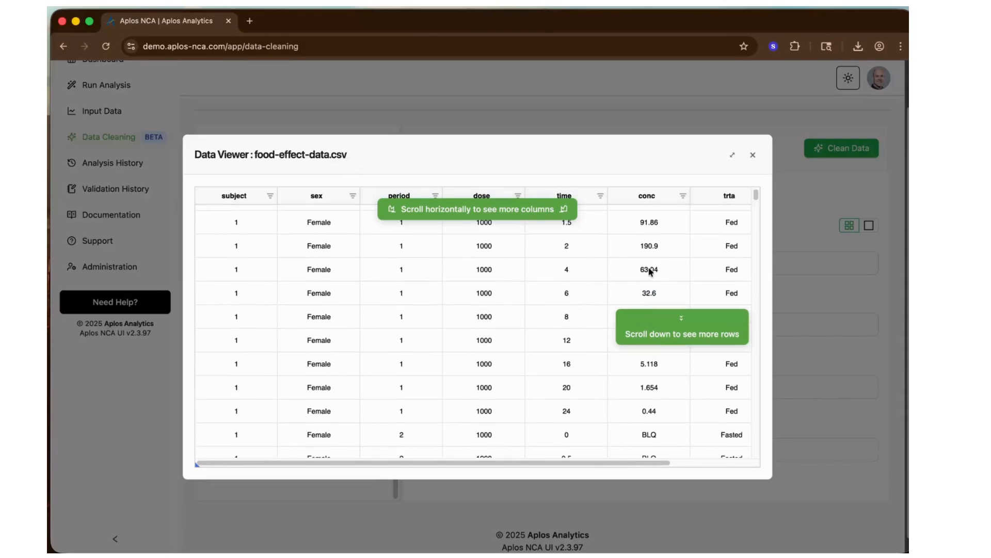
scroll(651, 260, up, 5)
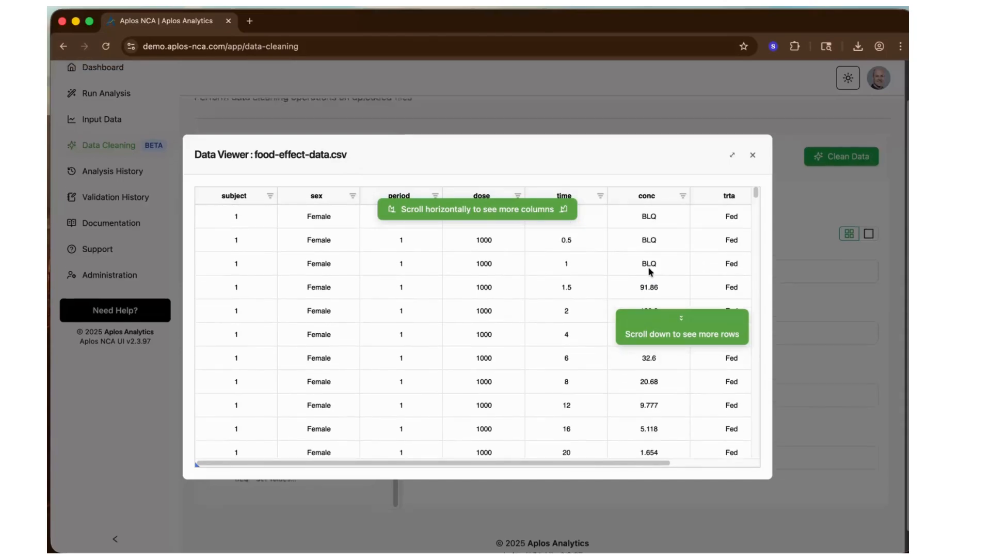
click(753, 155)
click(428, 502)
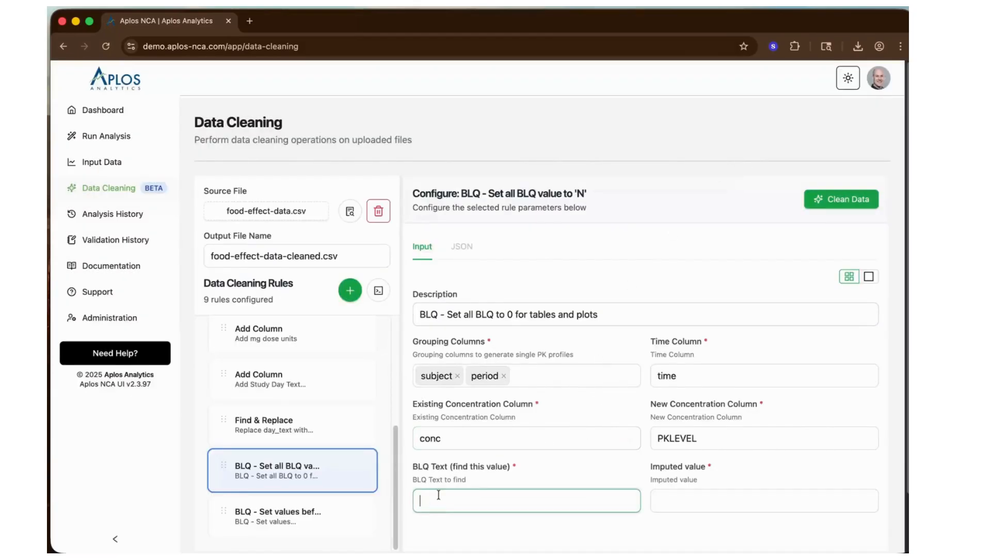
key(Tab)
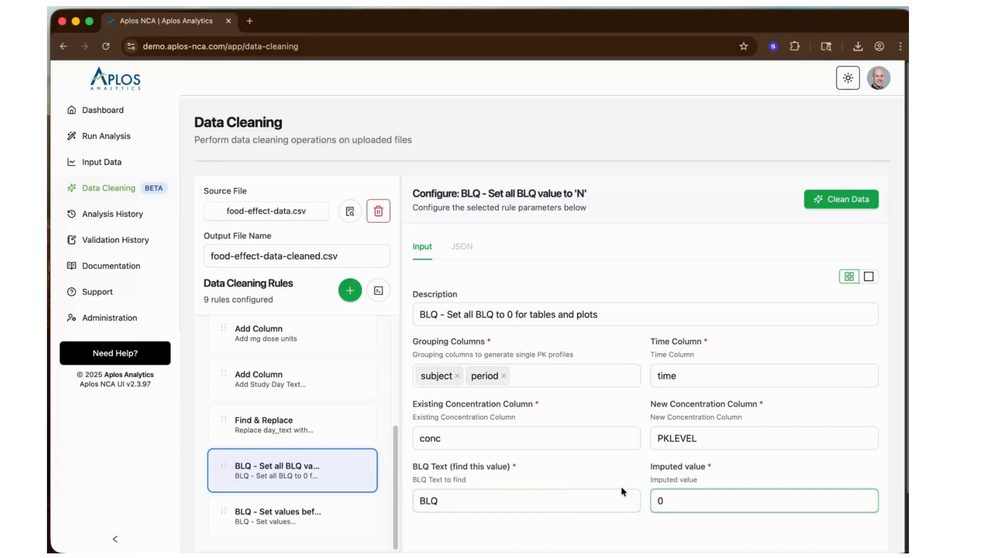
- Shorten the description of the before/after first observation rule to "BLQ - Set values before/after first observation"
scroll(625, 454, down, 2)
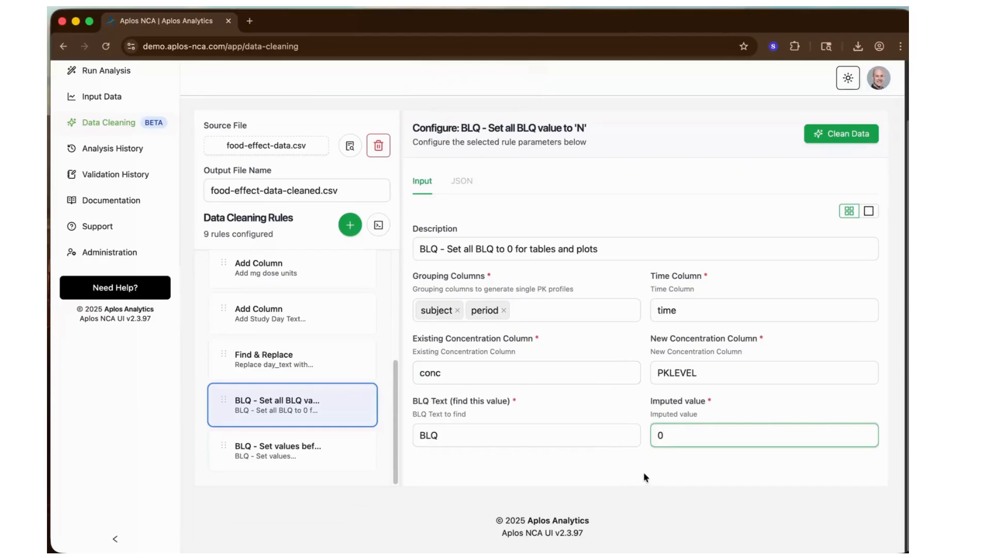
click(265, 454)
click(490, 248)
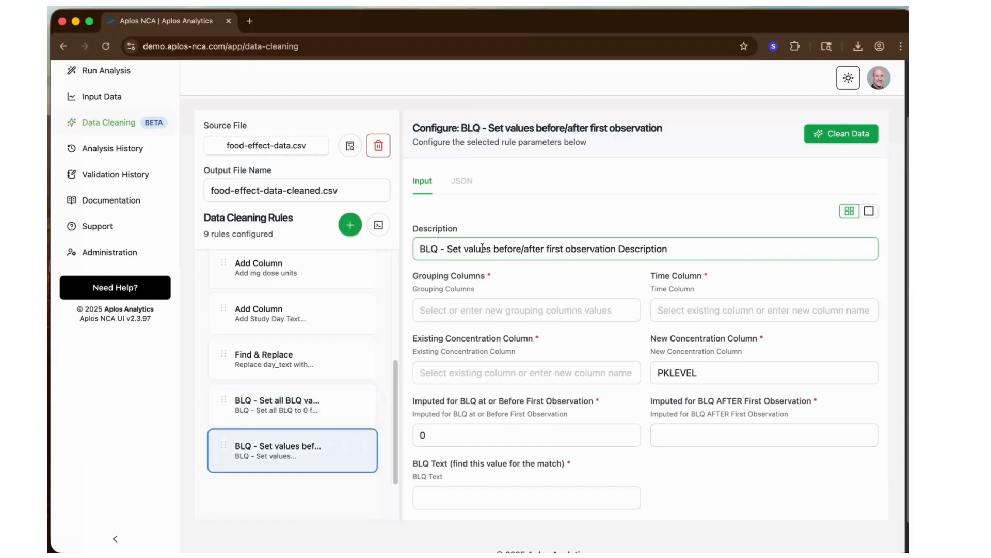
drag(618, 250, 719, 249)
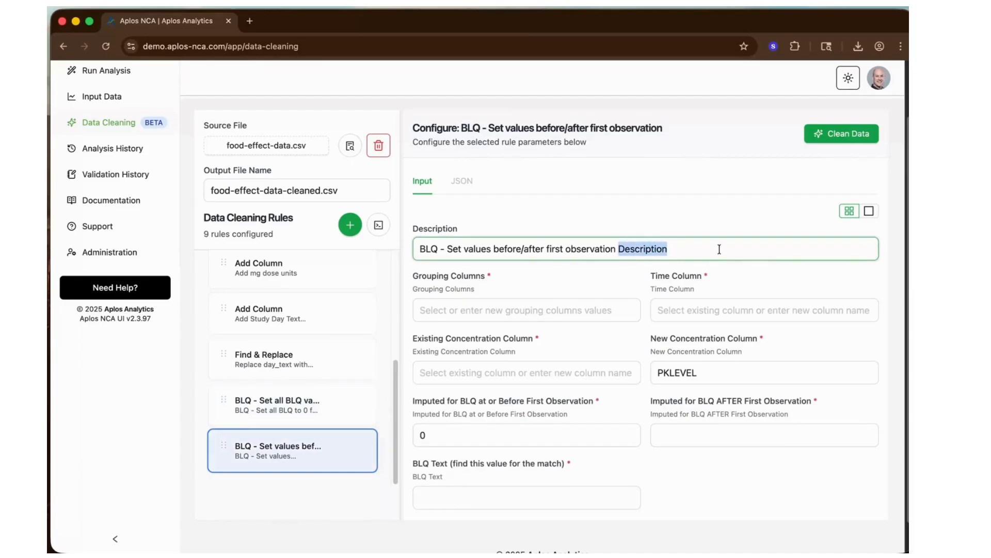
key(BackSpace)
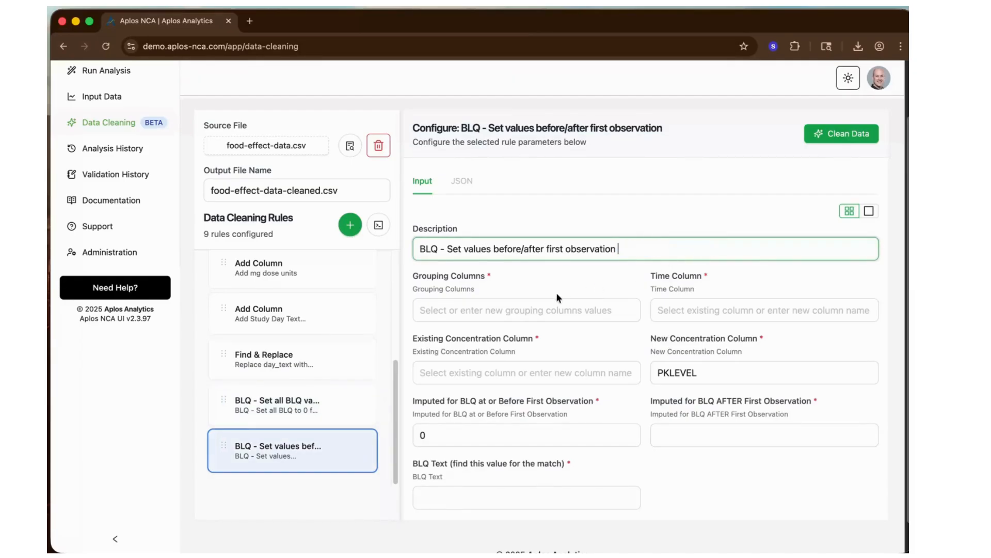
- Set the before/after first observation rule's grouping columns to subject and period and its time column to time
click(476, 310)
click(447, 337)
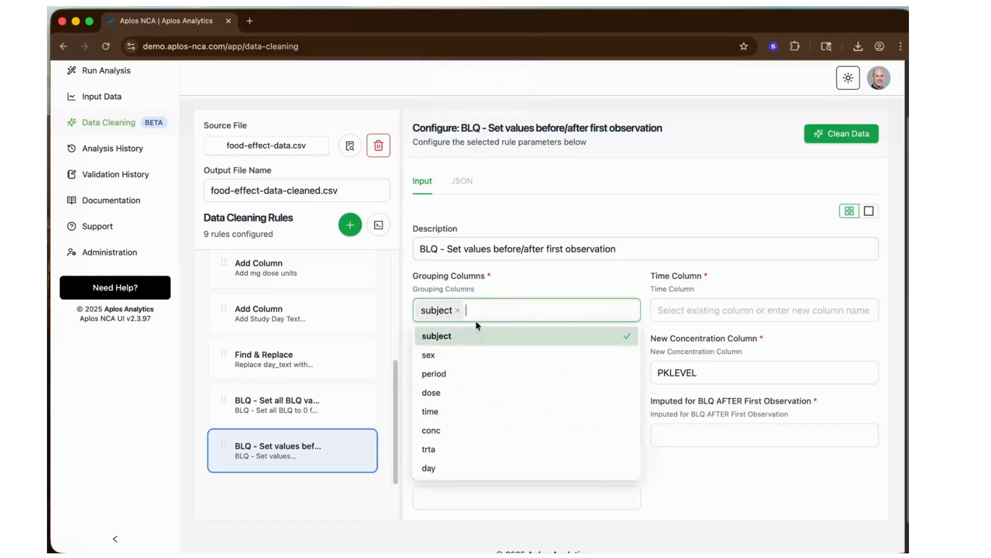
click(436, 374)
click(692, 311)
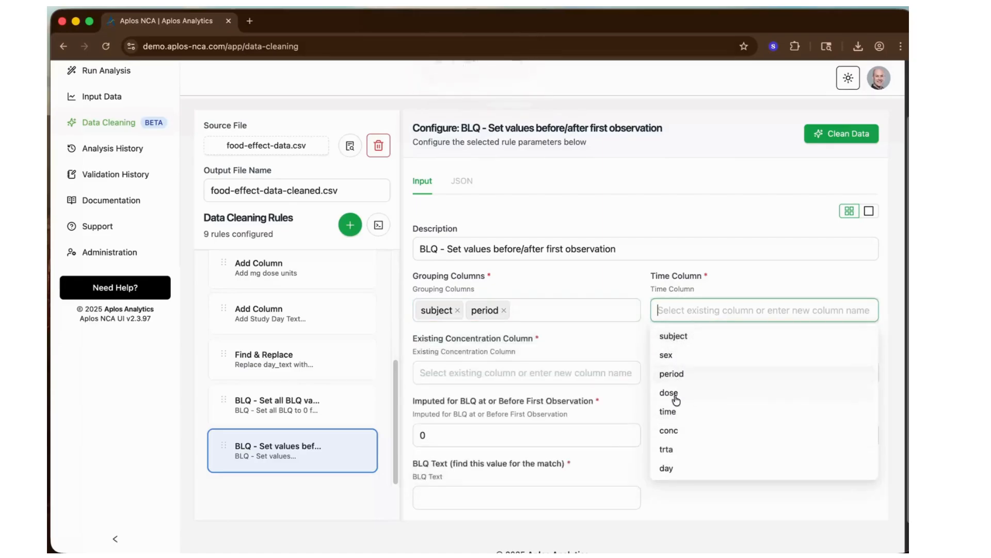
click(668, 411)
- Set the before/after first observation rule's existing concentration column to conc and its new concentration column to PKLEVEL2
click(462, 371)
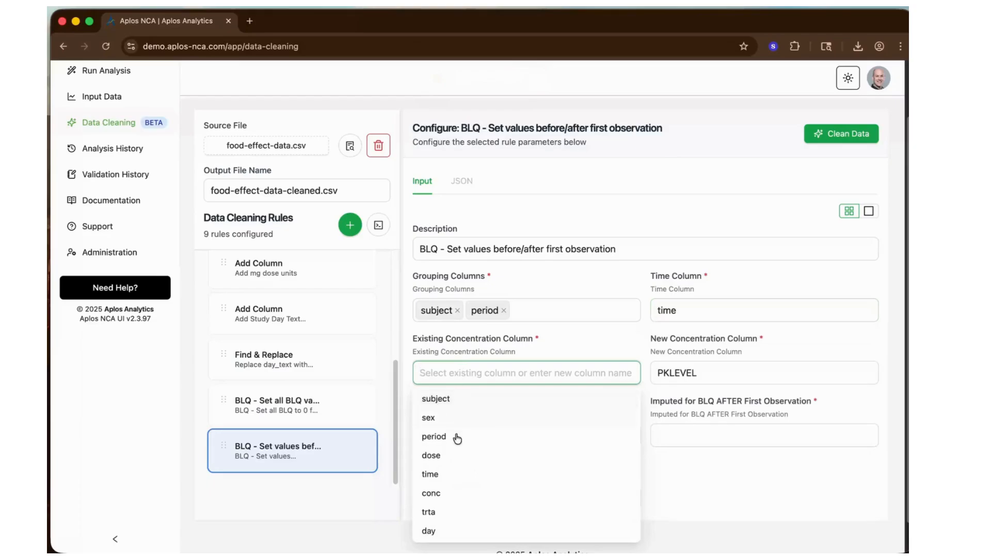
click(445, 491)
click(728, 371)
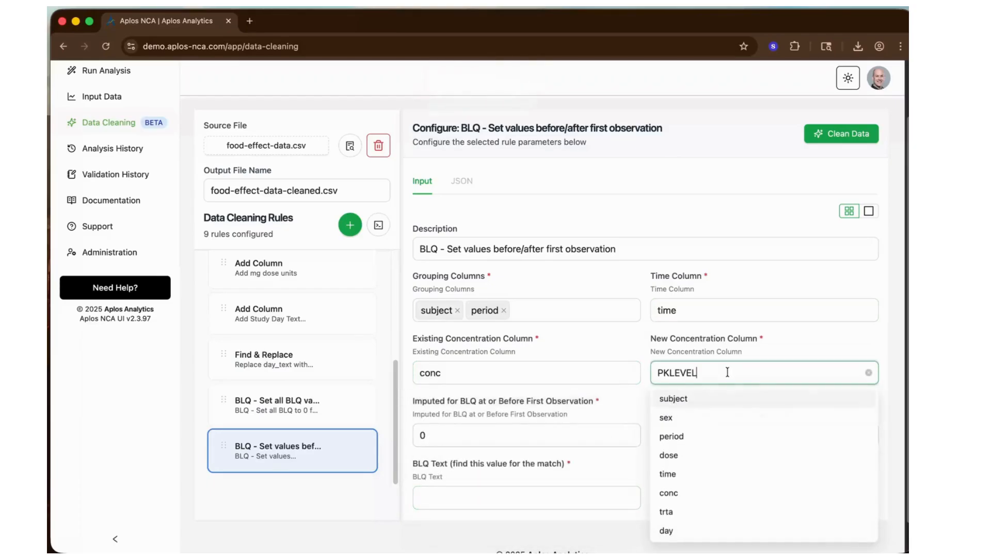
text(2)
- Set the BLQ text to match in the before/after first observation rule to BLQ
click(494, 440)
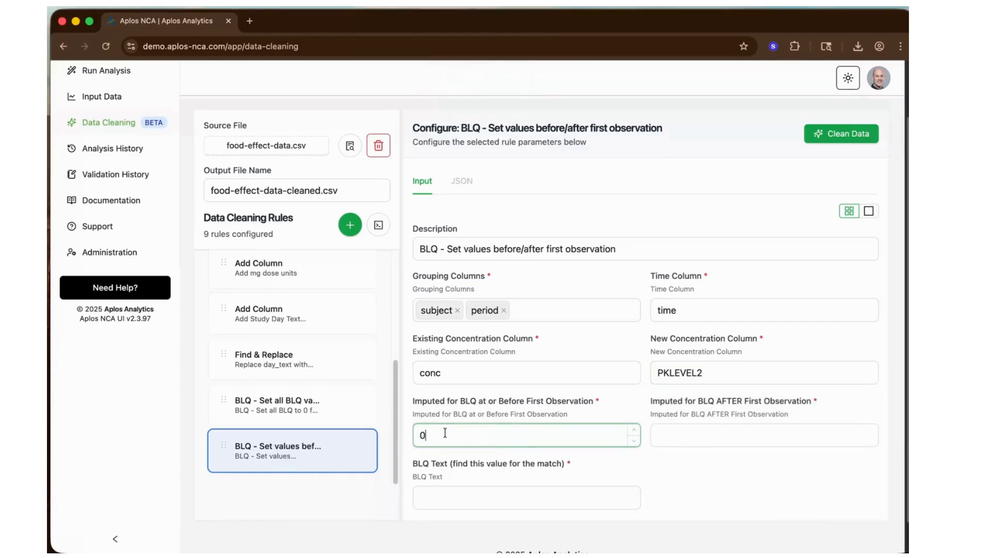
click(694, 431)
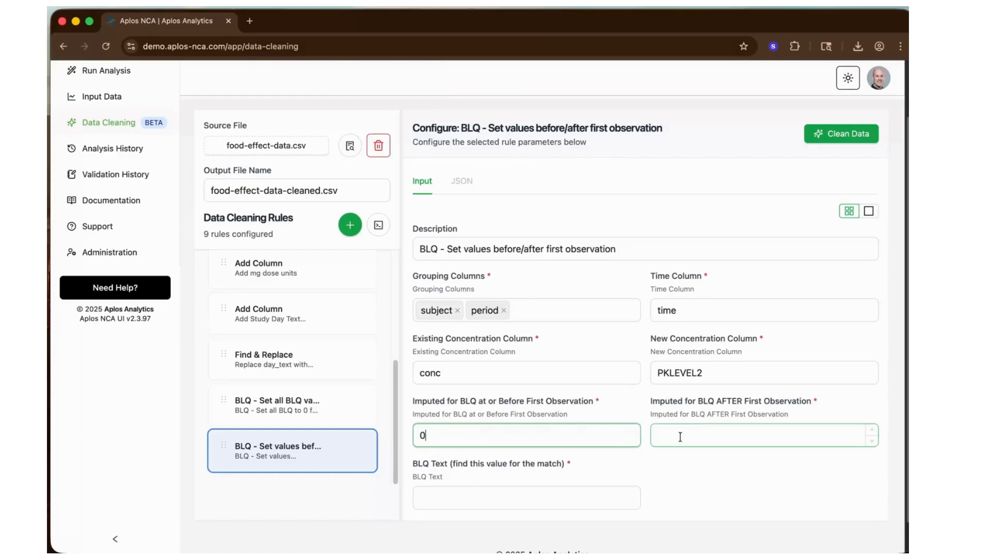
click(681, 436)
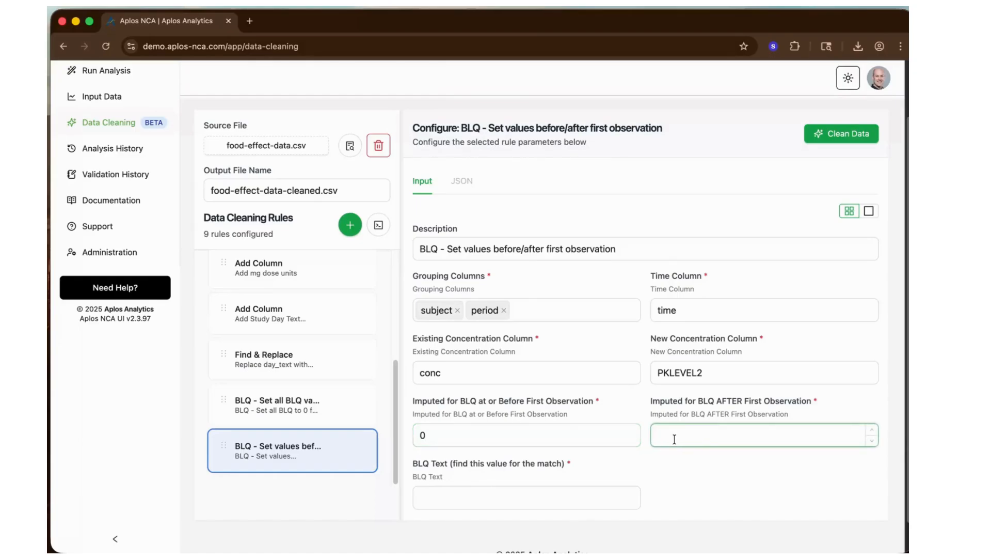
click(453, 501)
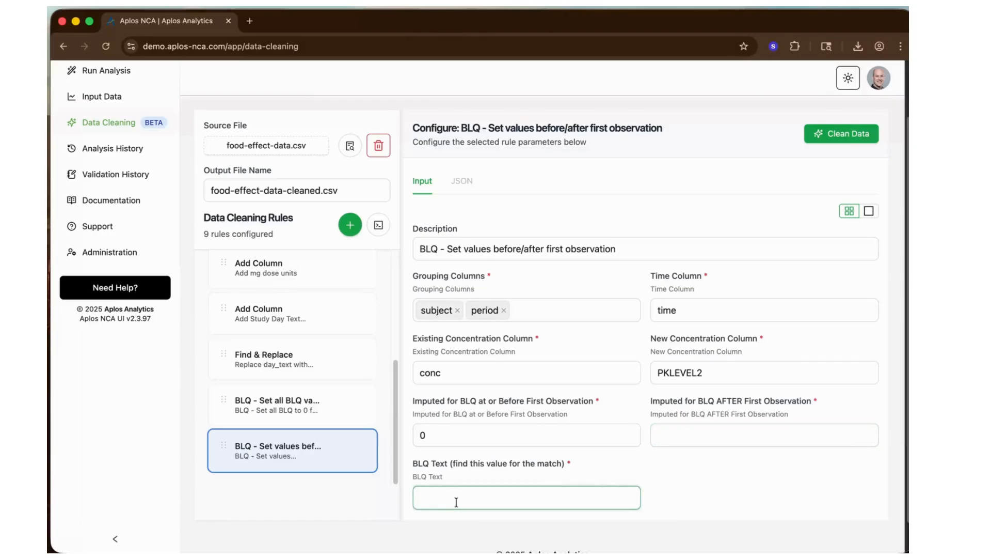
text(BLQ)
click(754, 483)
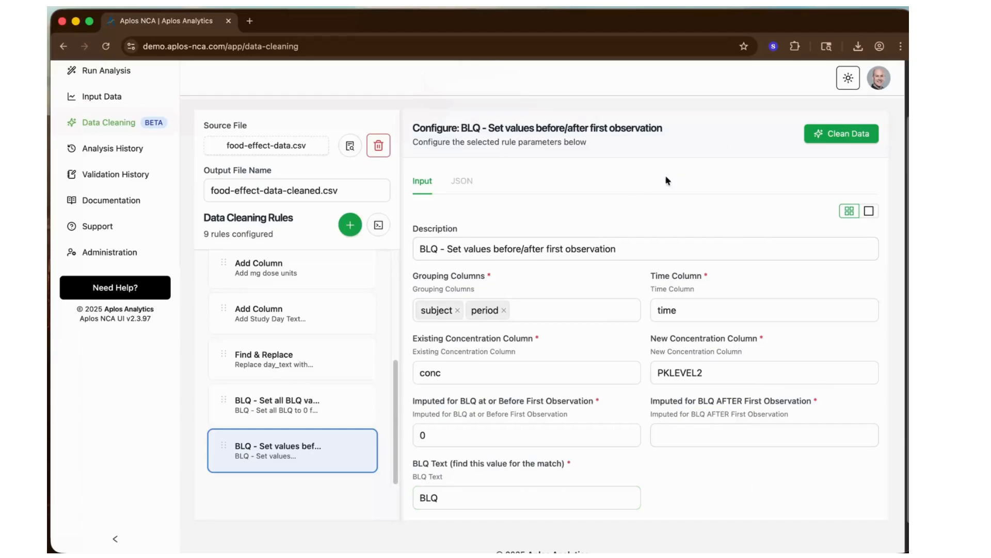
- Run the data cleaning on food-effect-data.csv with the configured rules
scroll(504, 243, up, 2)
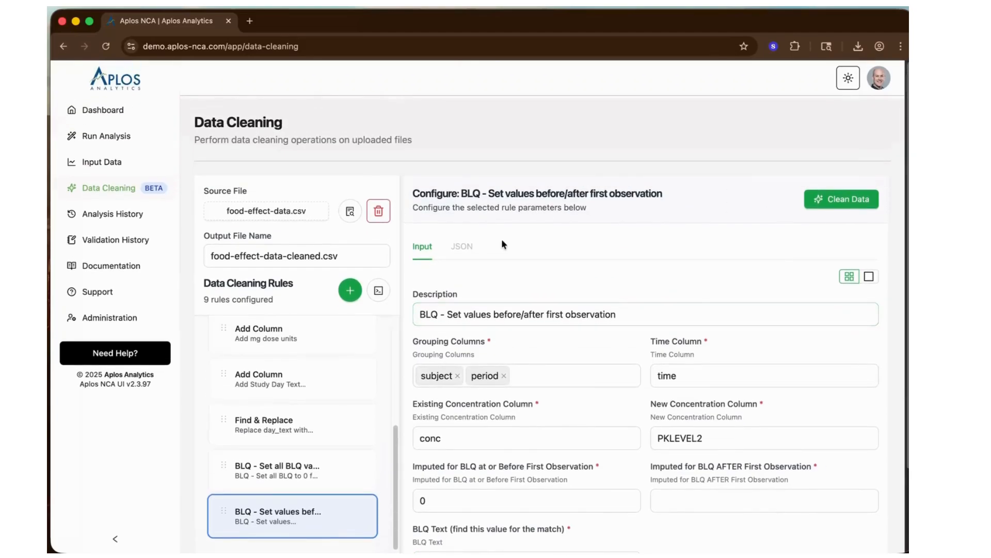
click(840, 203)
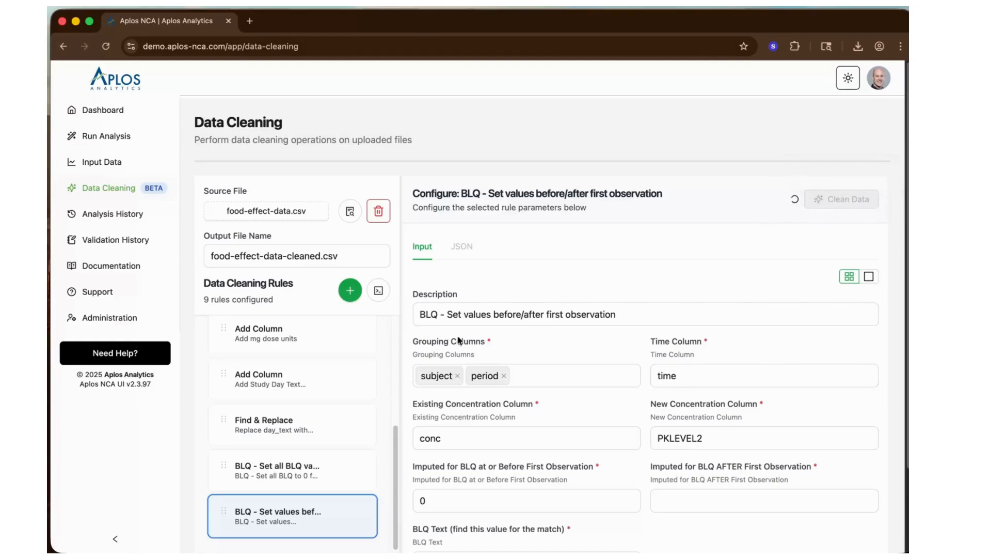
scroll(295, 395, up, 5)
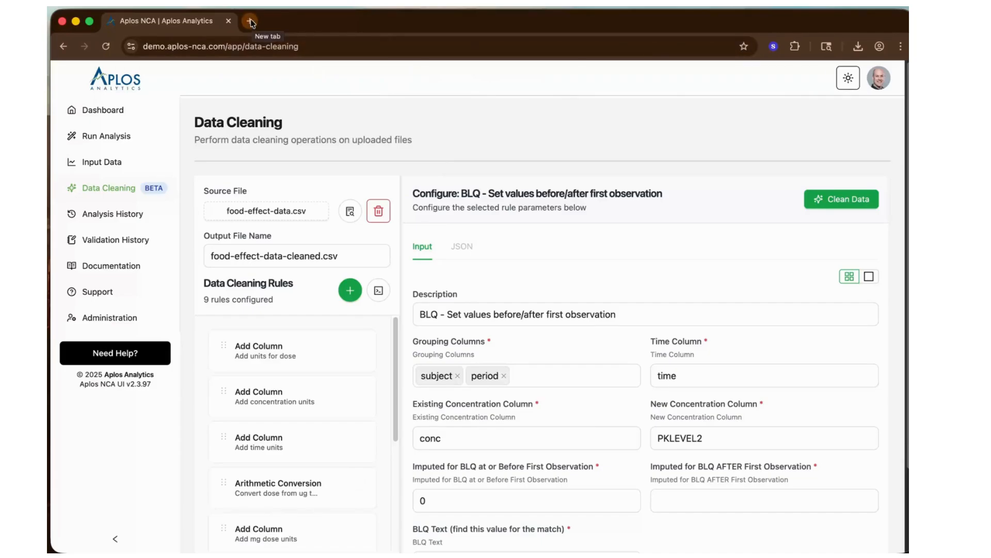
- Review the JSON of all configured data cleaning rules, download it as a file, and close the JSON viewer
click(379, 292)
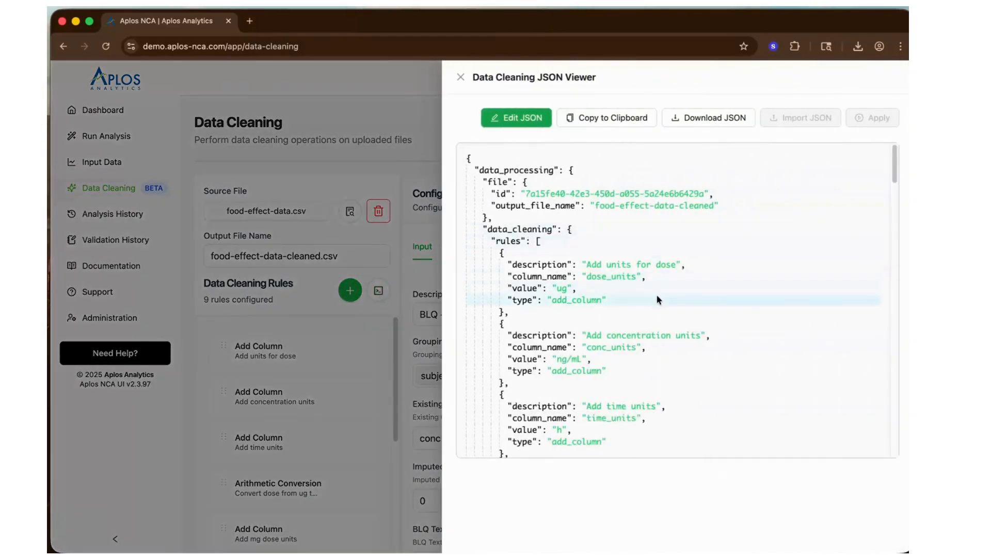
scroll(656, 295, down, 15)
scroll(657, 298, down, 5)
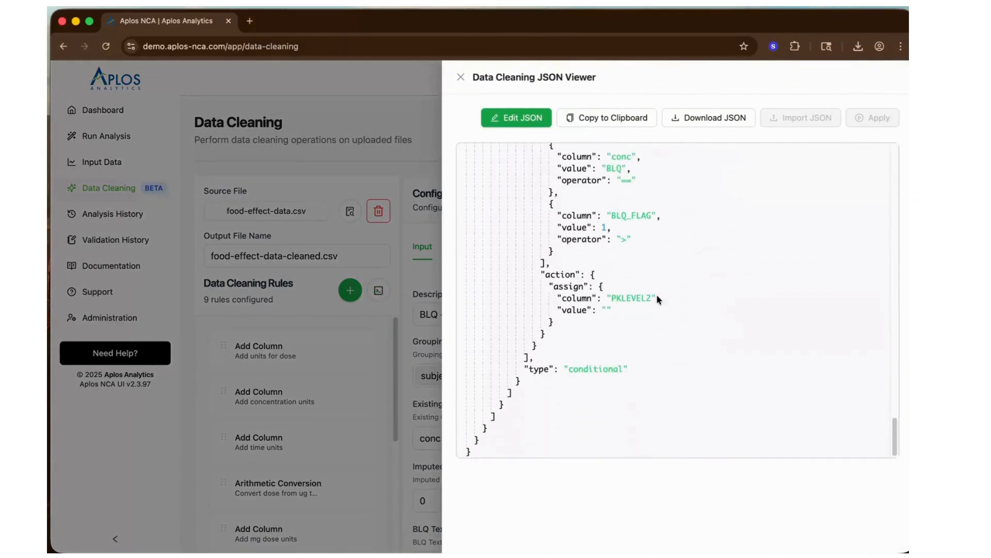
scroll(656, 293, up, 20)
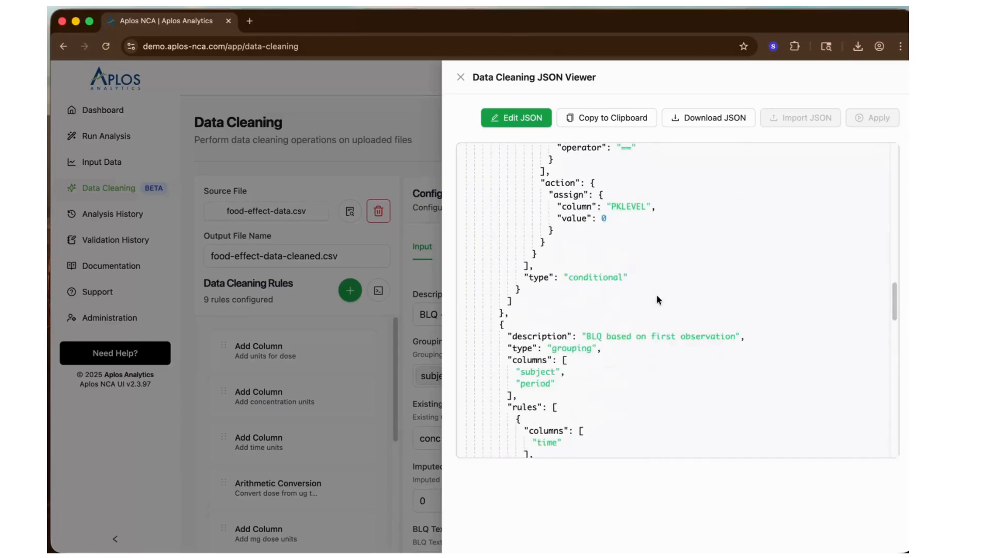
click(697, 124)
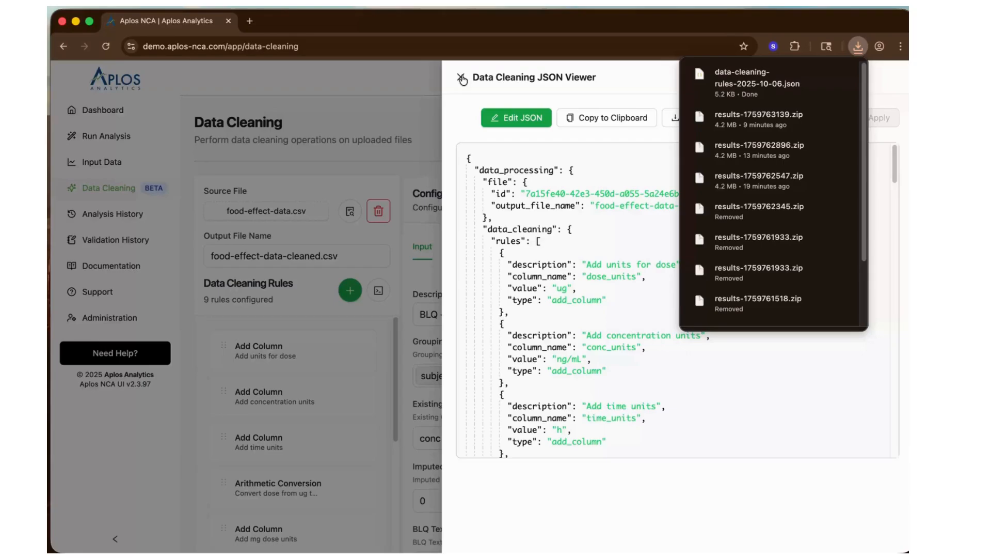
click(461, 78)
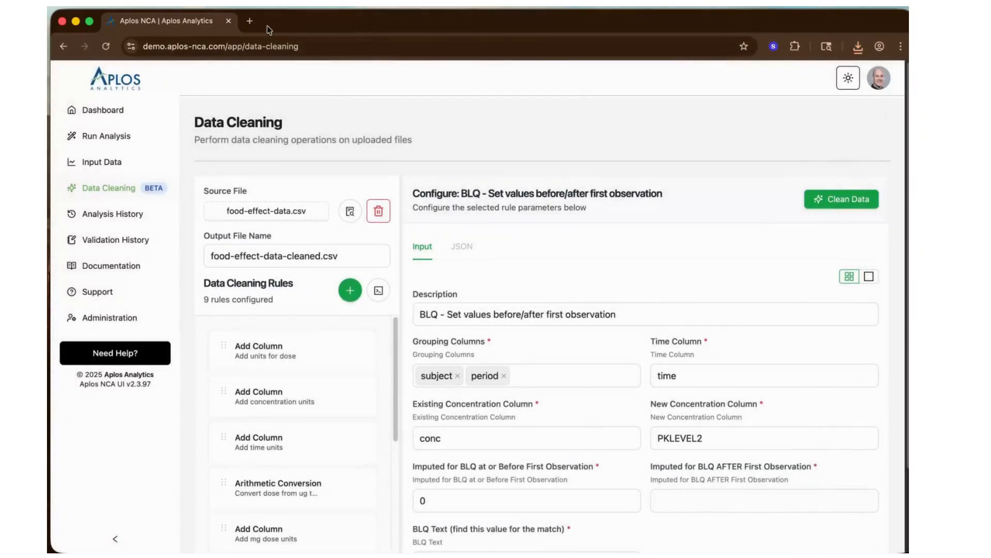
- Open demo.aplos-nca.com in a new browser tab and refresh its list of input data files
click(250, 21)
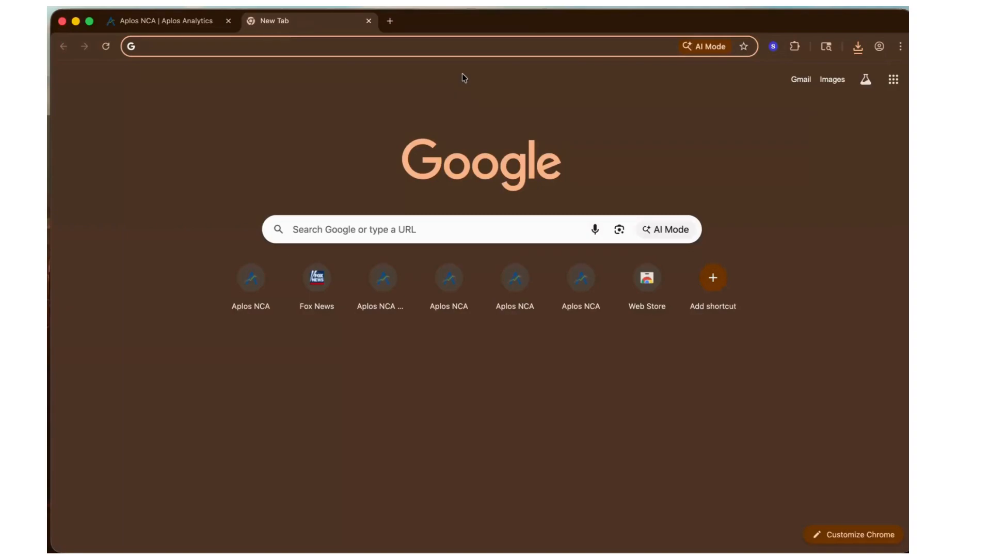
text(demo.aplos-nca.com)
key(Return)
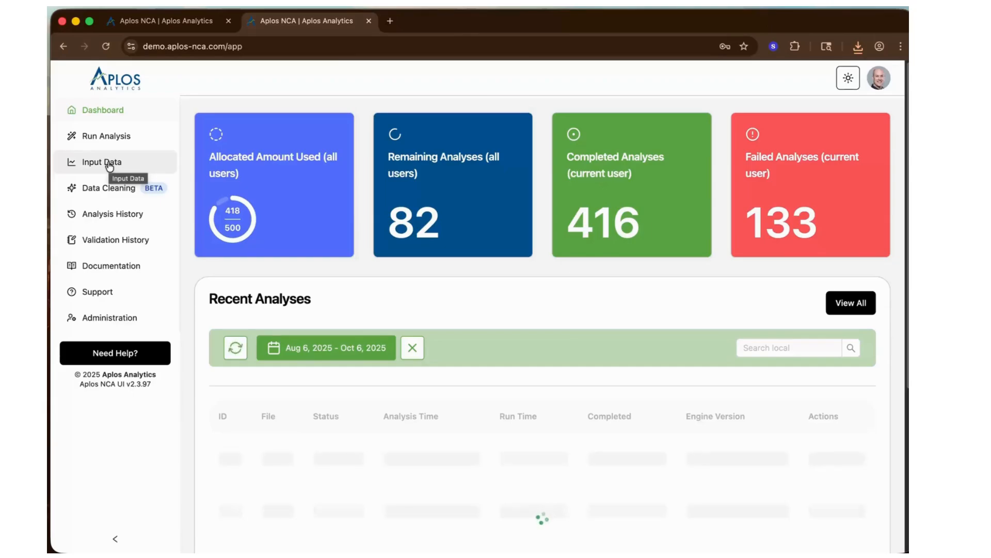
click(109, 164)
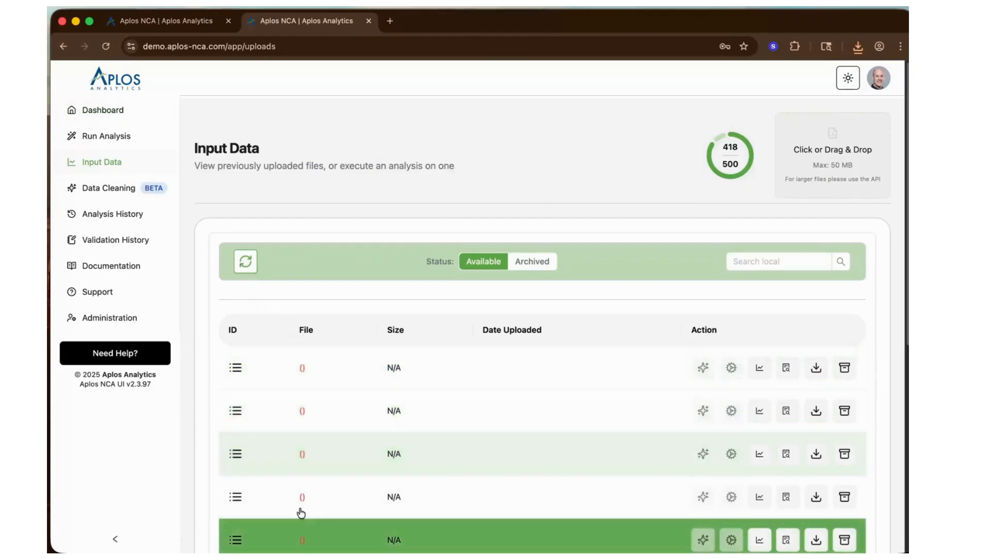
click(245, 262)
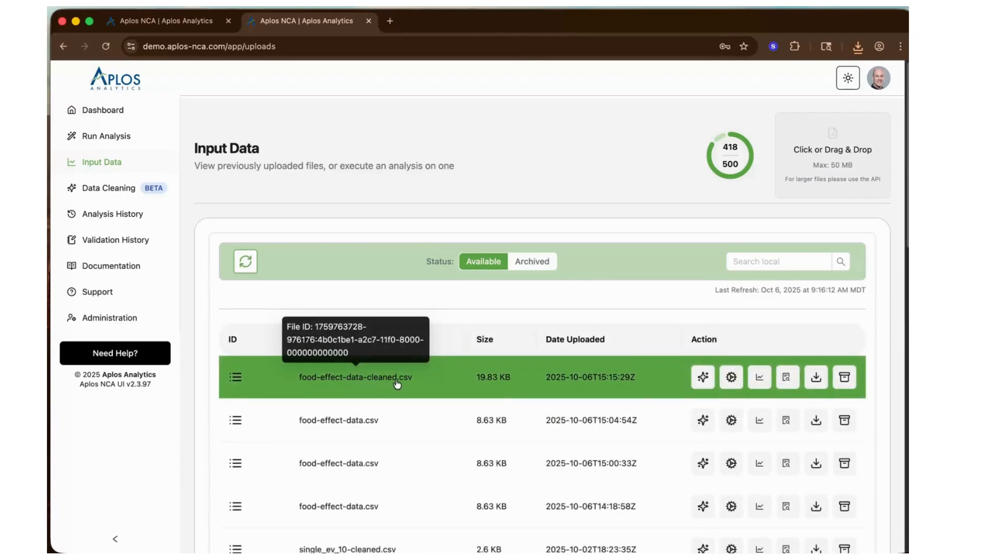
- Check the cleaning output file name, then examine the original and added columns of food-effect-data-cleaned.csv in the data viewer
click(166, 21)
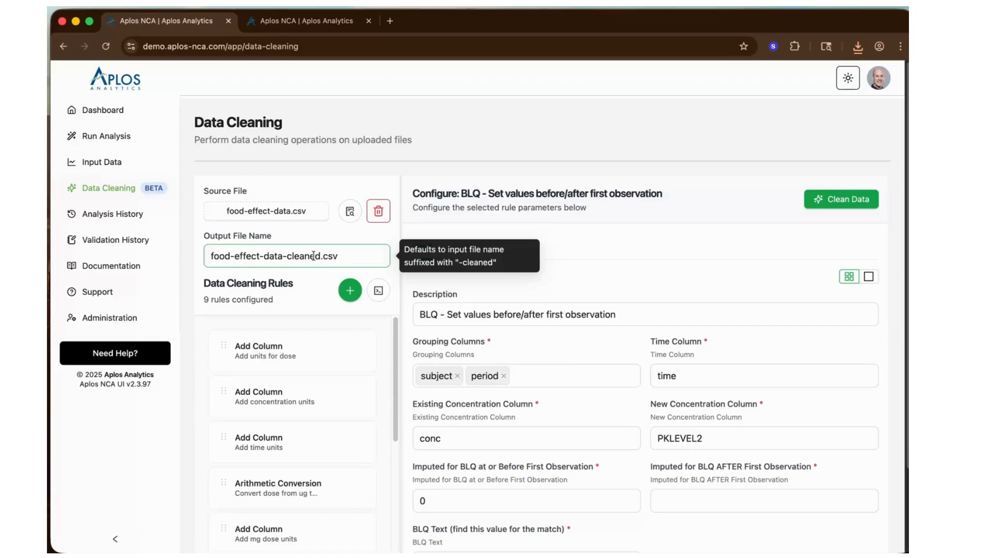
click(312, 21)
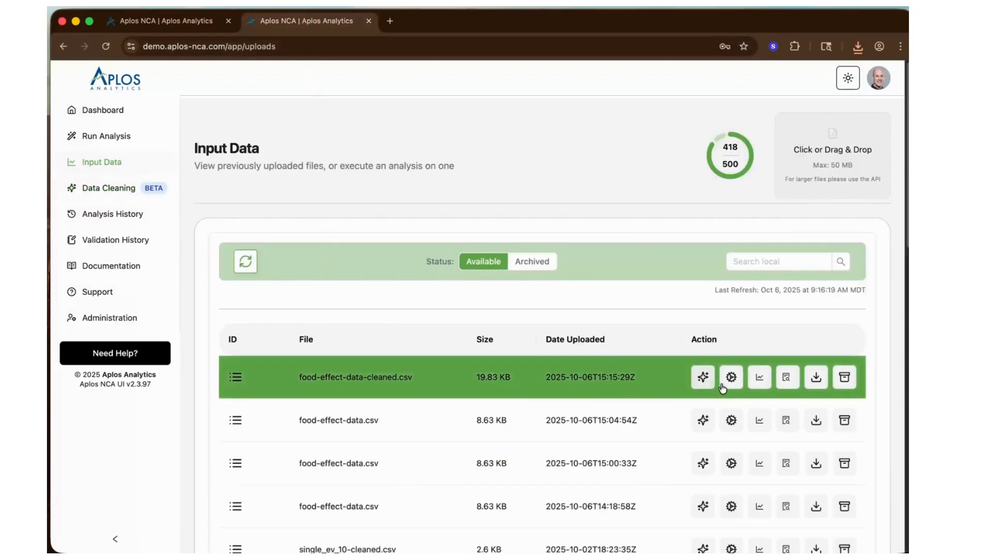
click(787, 377)
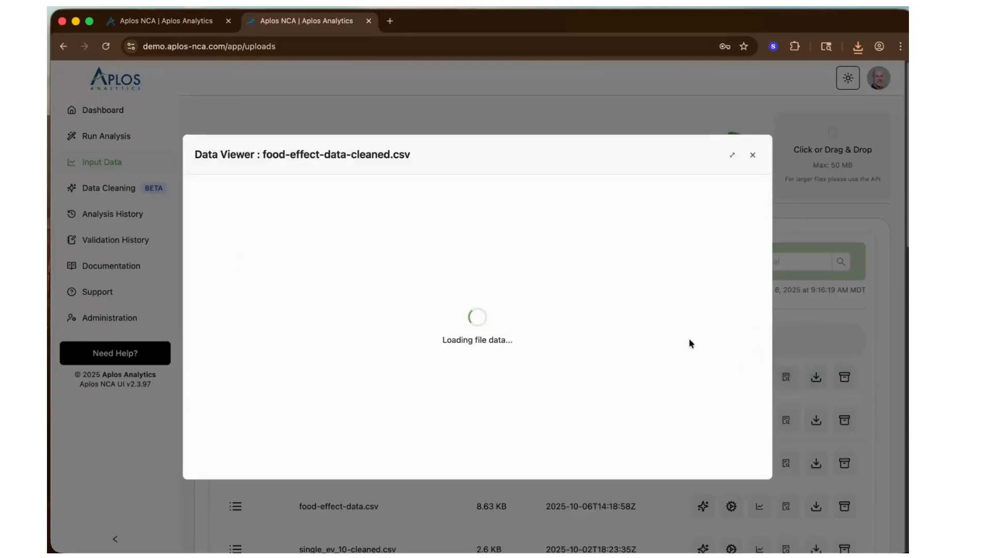
click(520, 292)
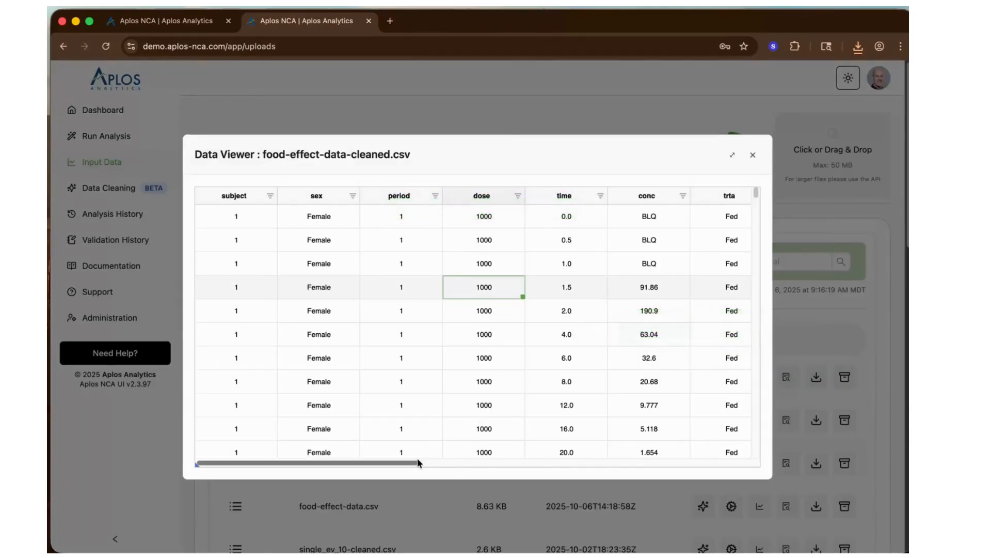
drag(413, 464, 775, 477)
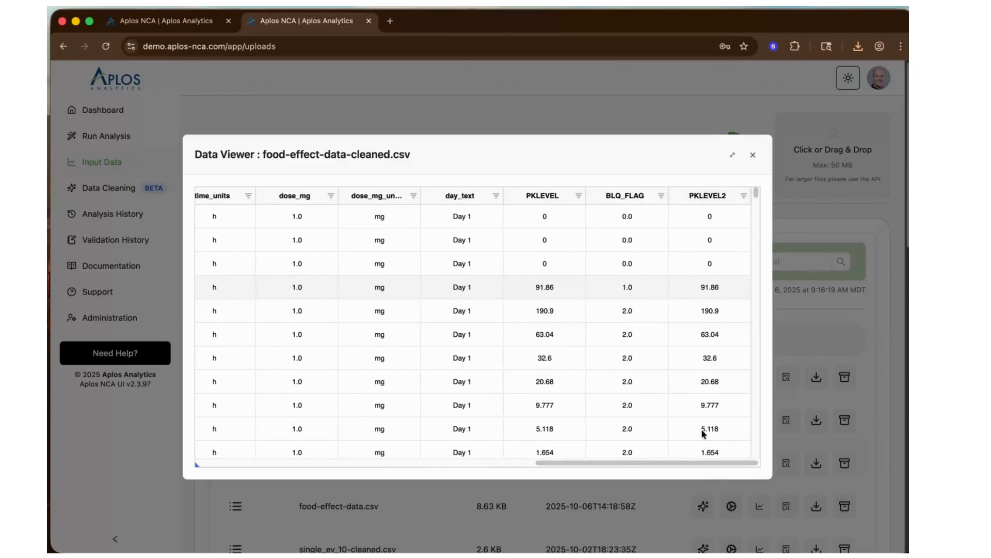
drag(690, 465, 331, 480)
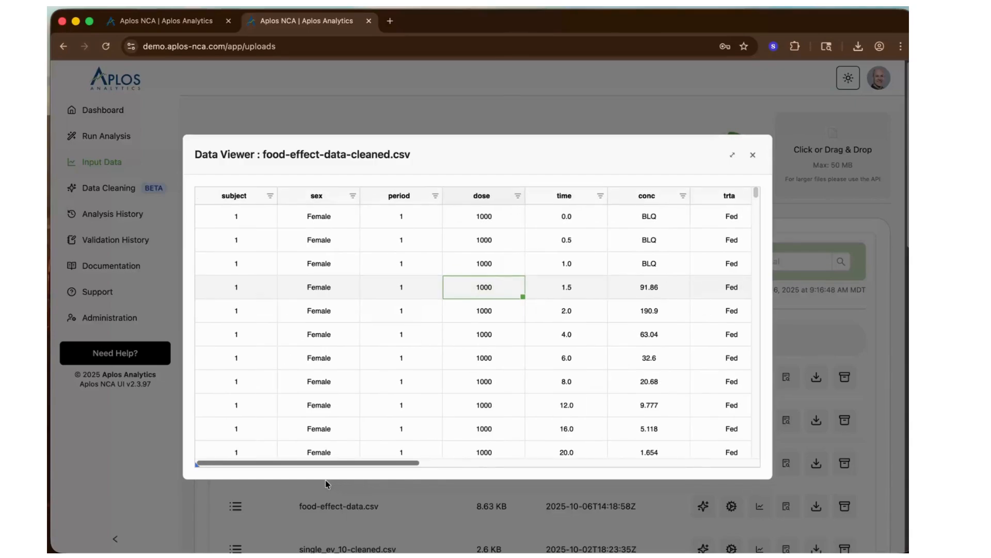
scroll(440, 389, down, 5)
scroll(438, 387, up, 5)
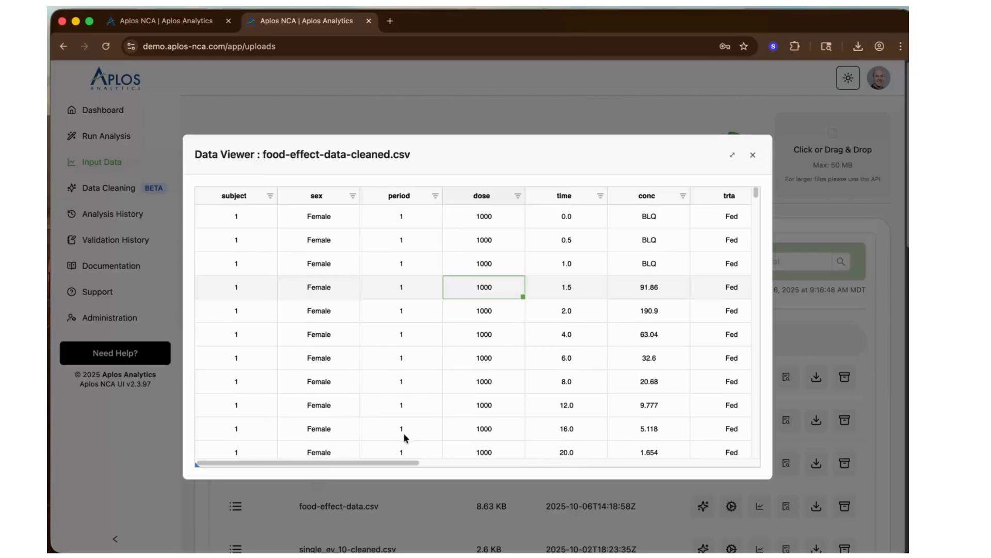
drag(401, 465, 754, 465)
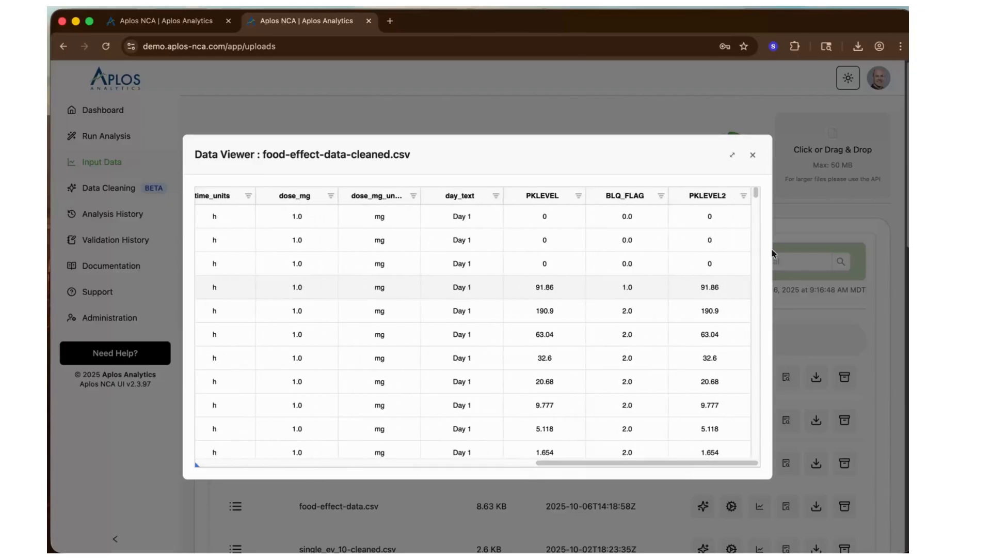
click(753, 155)
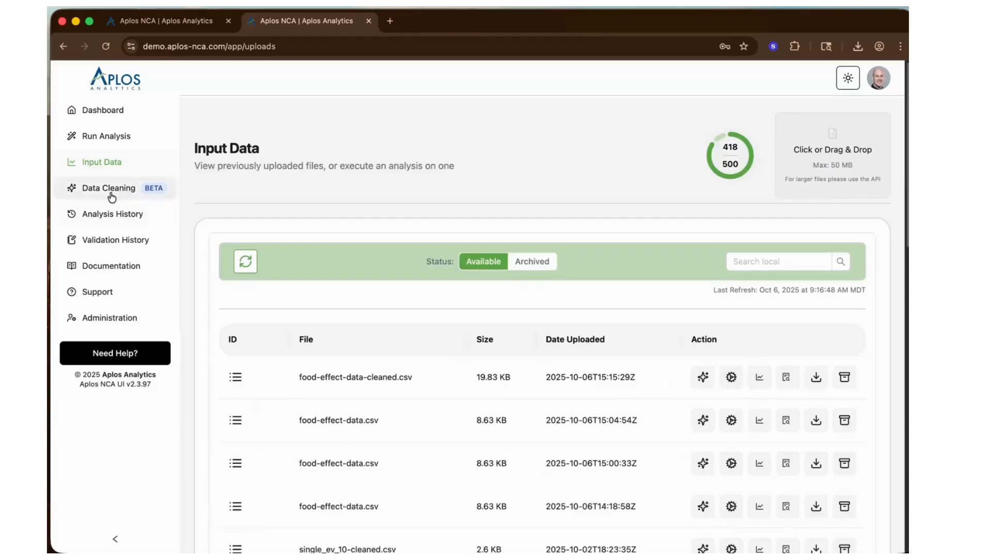
- Return to the data cleaning configuration of food-effect-data.csv in the other browser tab
click(177, 26)
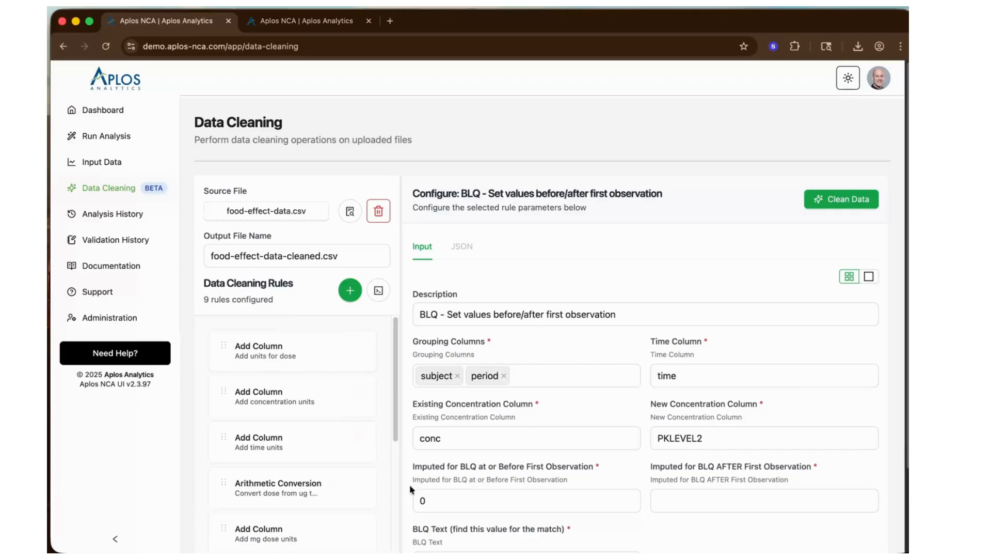
click(468, 320)
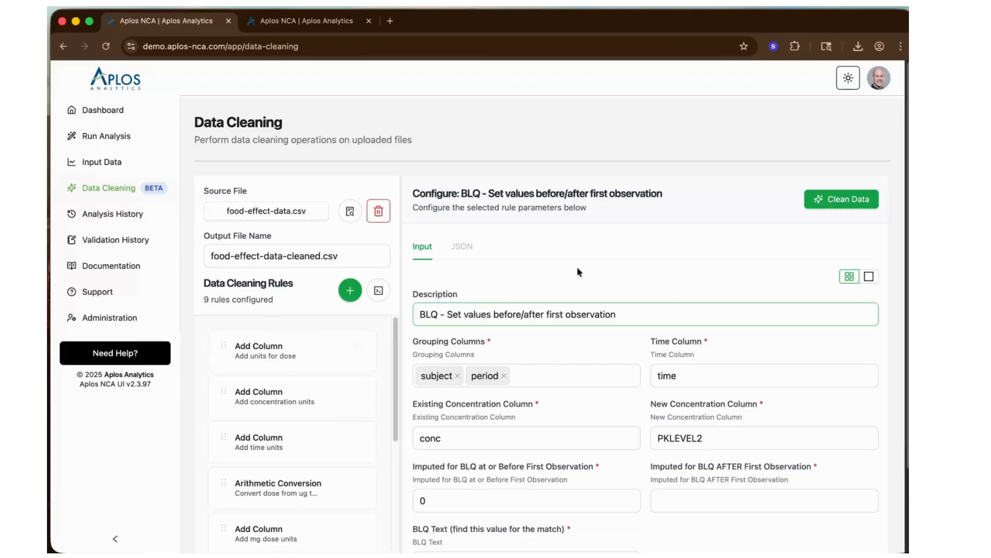